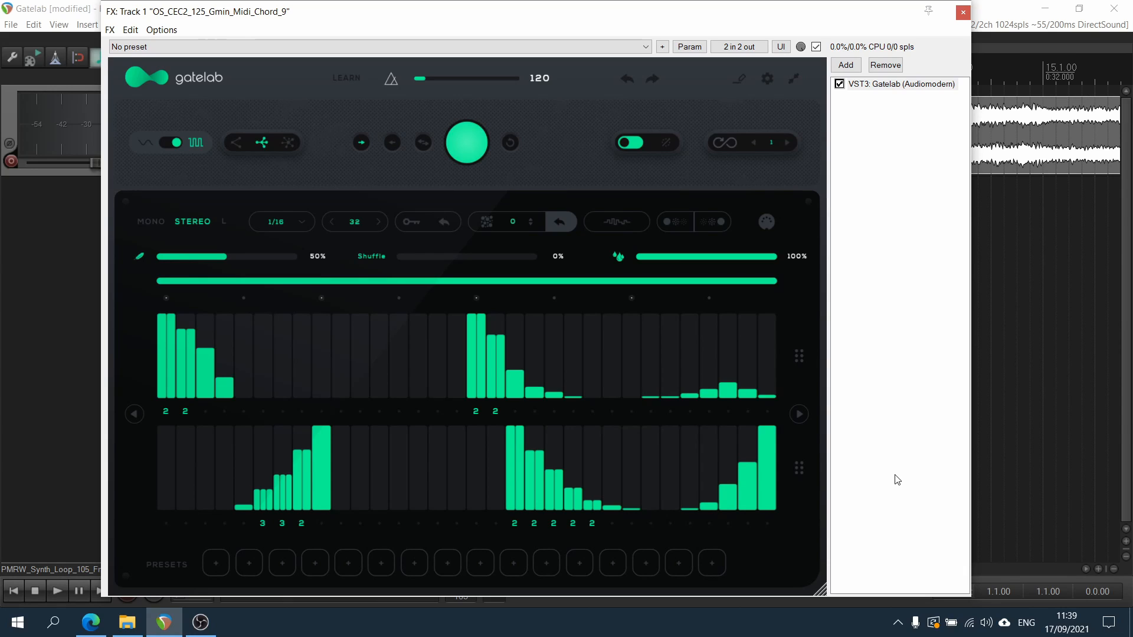
# Play the track with the Gatelab effect bypassed, and again with it enabled, to compare the sound
pyautogui.click(839, 85)
pyautogui.press('space')
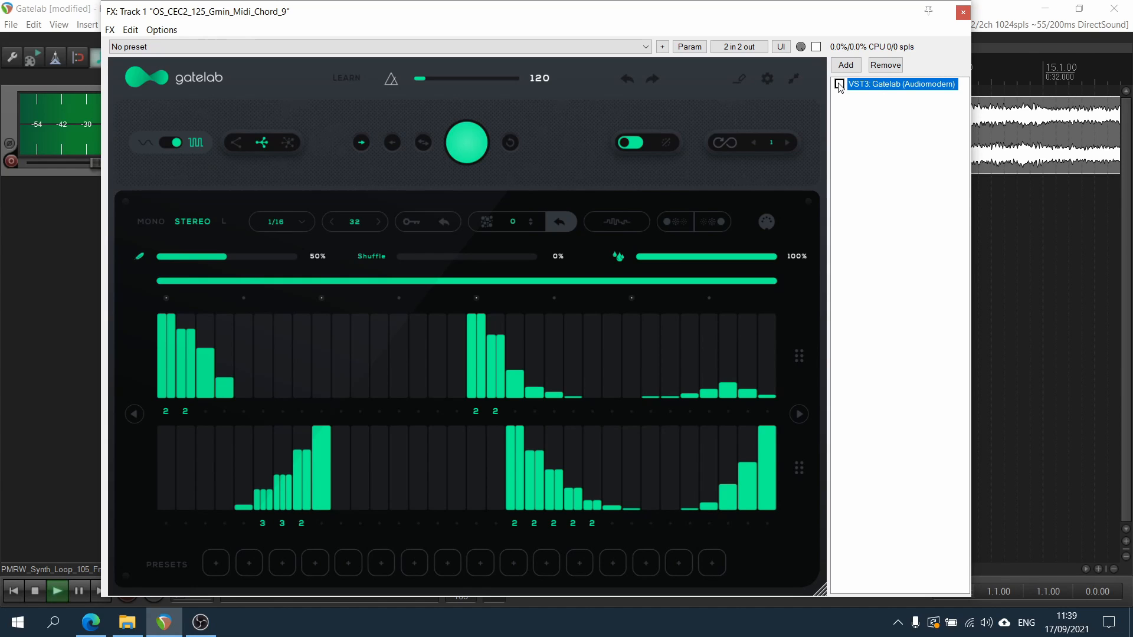
pyautogui.press('space')
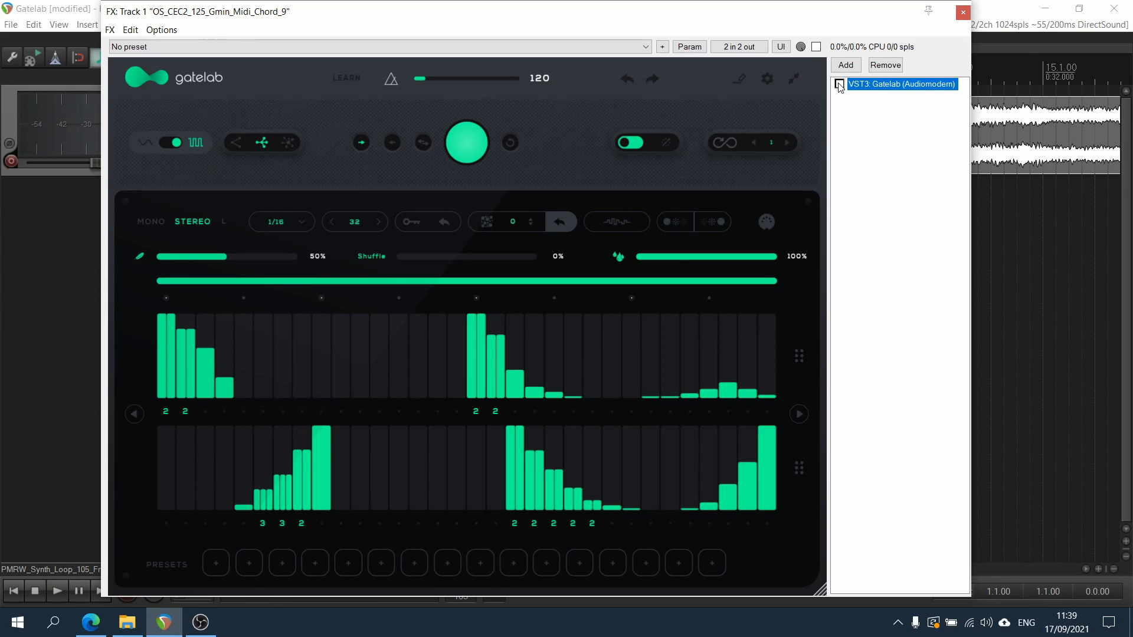
pyautogui.click(839, 85)
pyautogui.press('space')
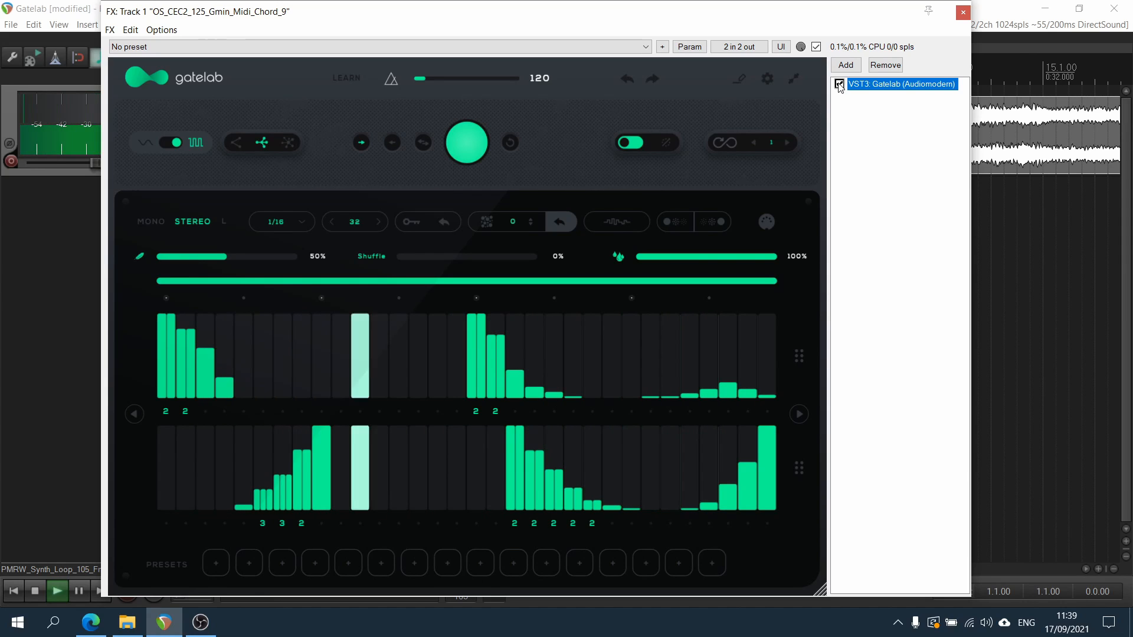
pyautogui.press('space')
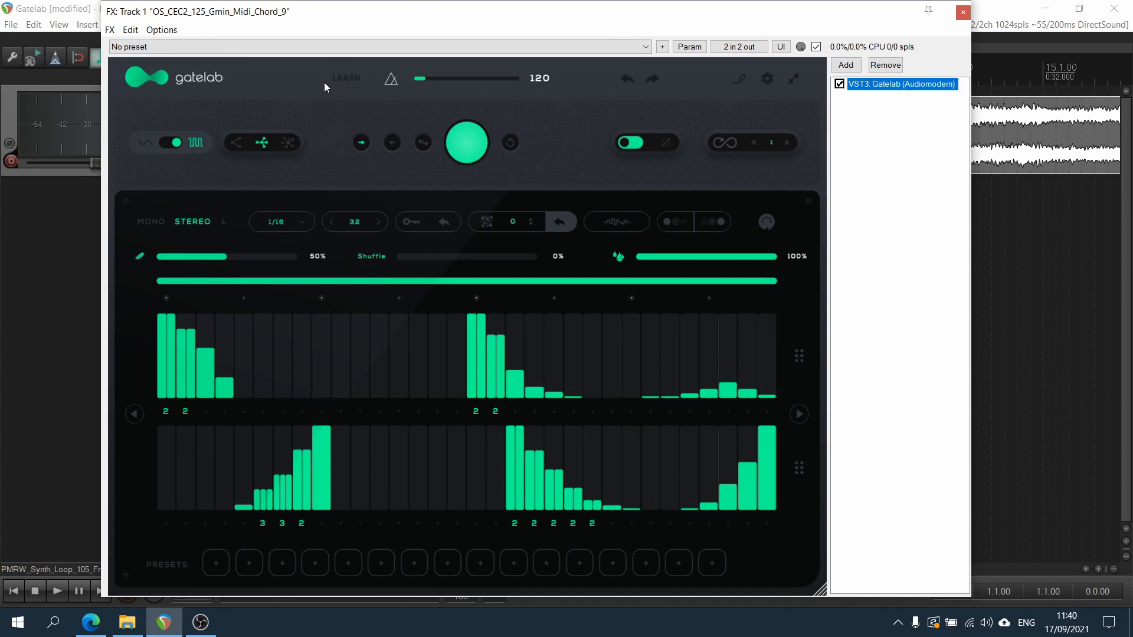
# Switch Learn mode on and off, and store the current gate pattern in the first preset slot
pyautogui.click(355, 80)
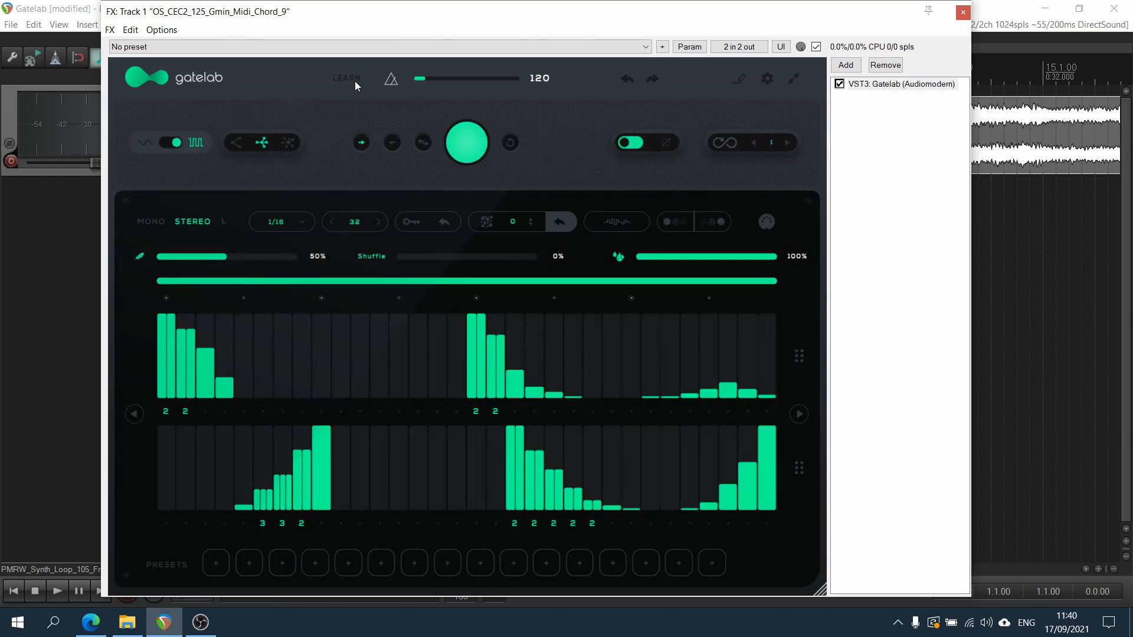
pyautogui.click(346, 79)
pyautogui.click(741, 80)
pyautogui.click(742, 81)
pyautogui.click(221, 572)
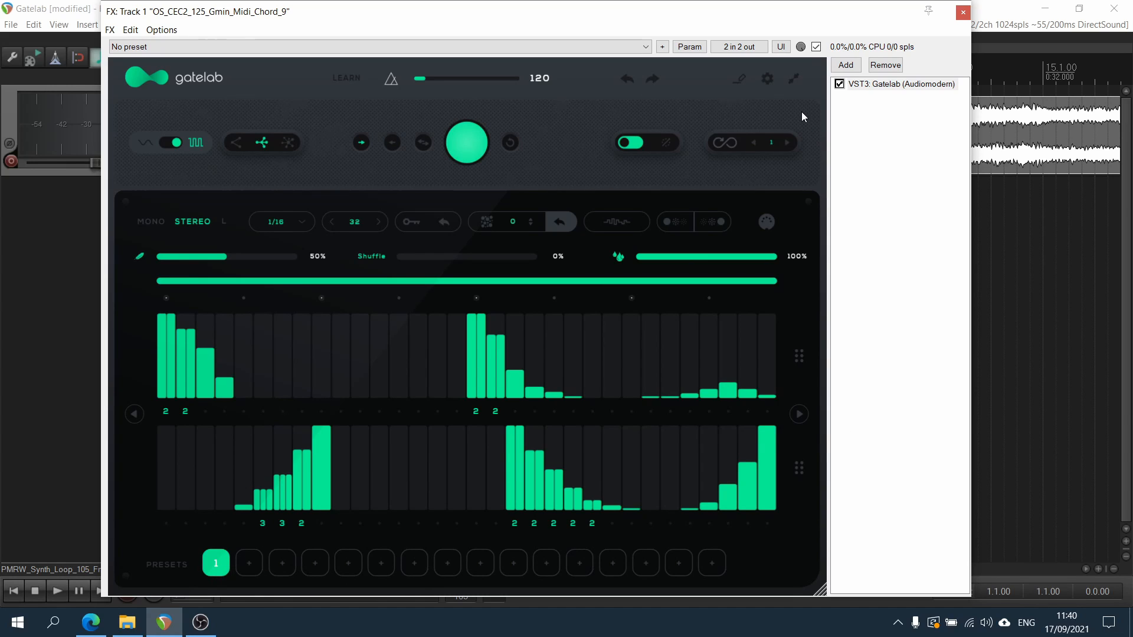
# Look over the MIDI CC settings, close them, and scale the Gatelab interface down slightly
pyautogui.click(768, 81)
pyautogui.click(795, 210)
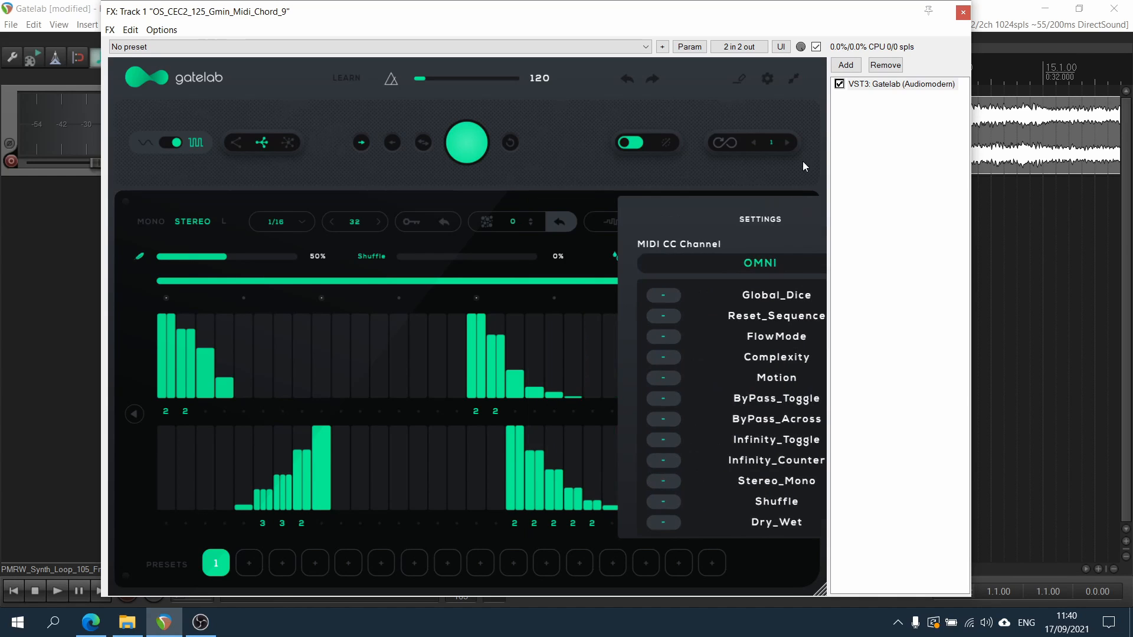
pyautogui.click(794, 77)
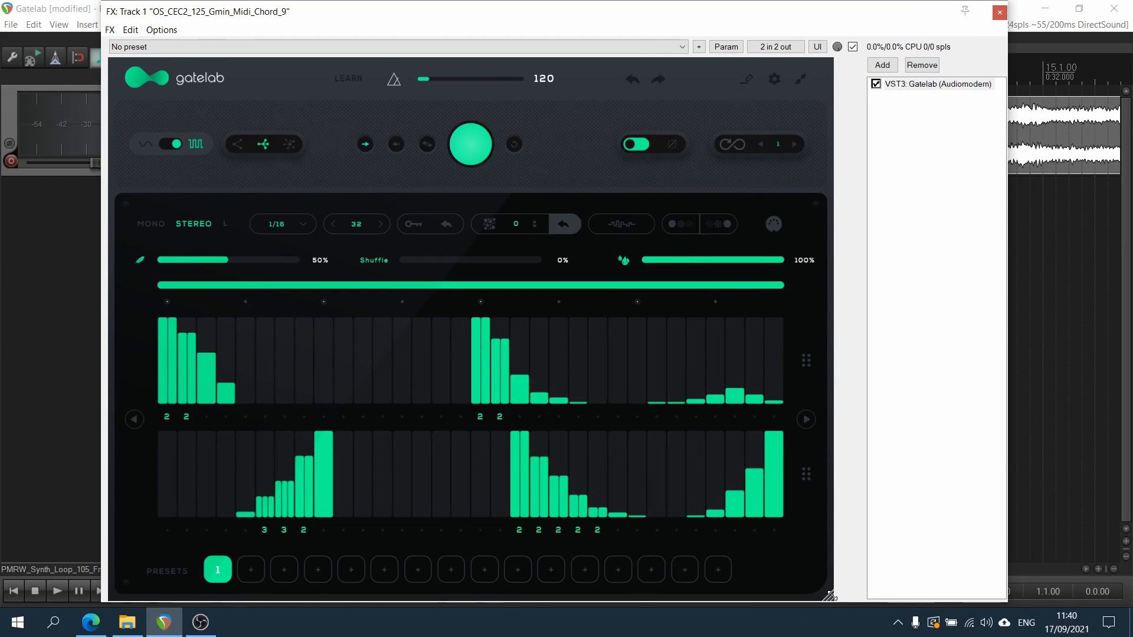
pyautogui.moveTo(824, 593); pyautogui.dragTo(872, 583)
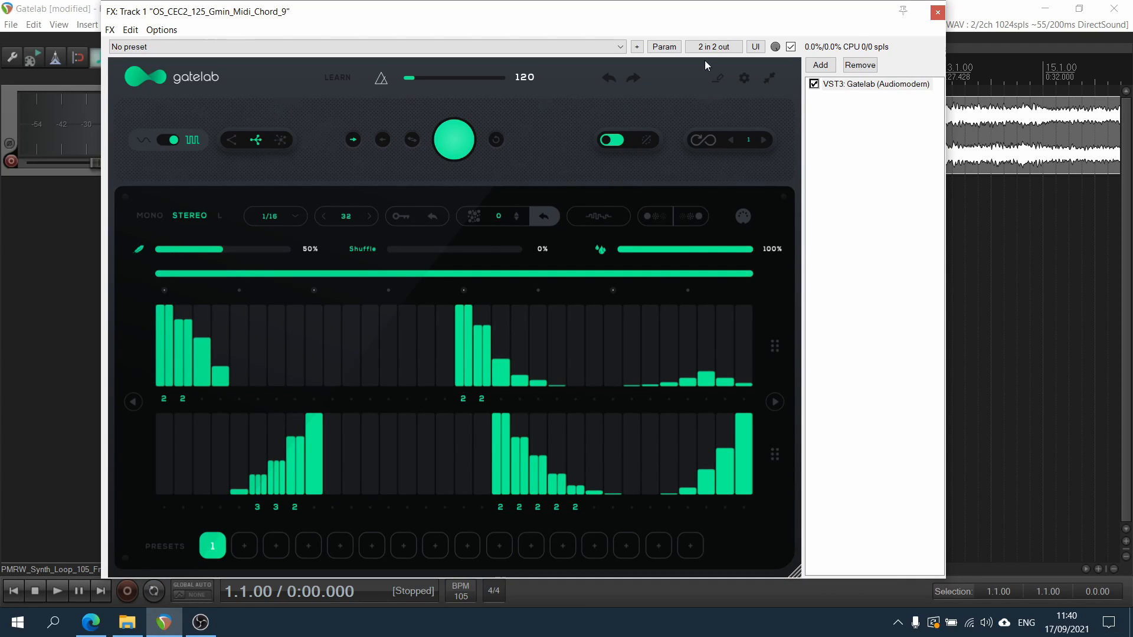
# Clear all steps from both channels of the gate pattern, and view and close the plugin's credits page
pyautogui.click(495, 140)
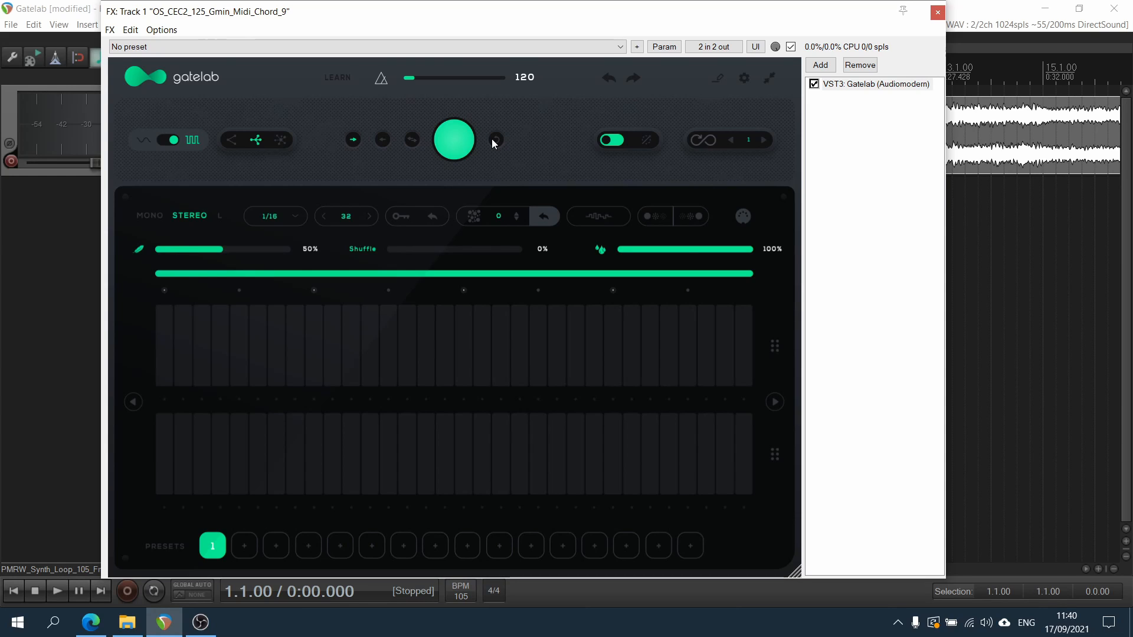
pyautogui.click(137, 78)
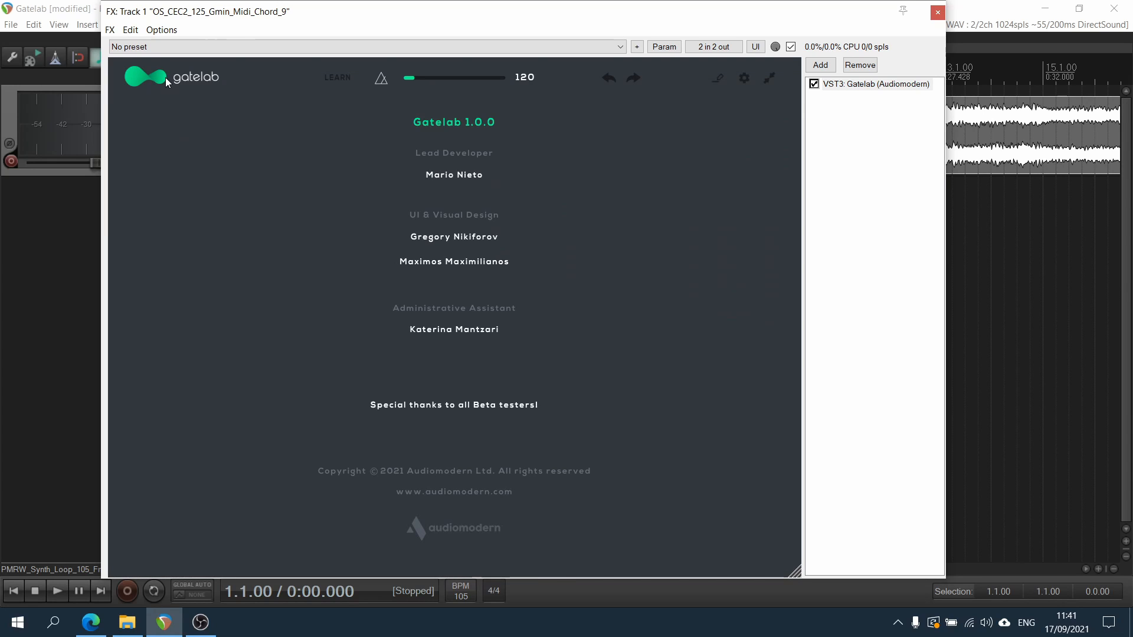
pyautogui.click(167, 83)
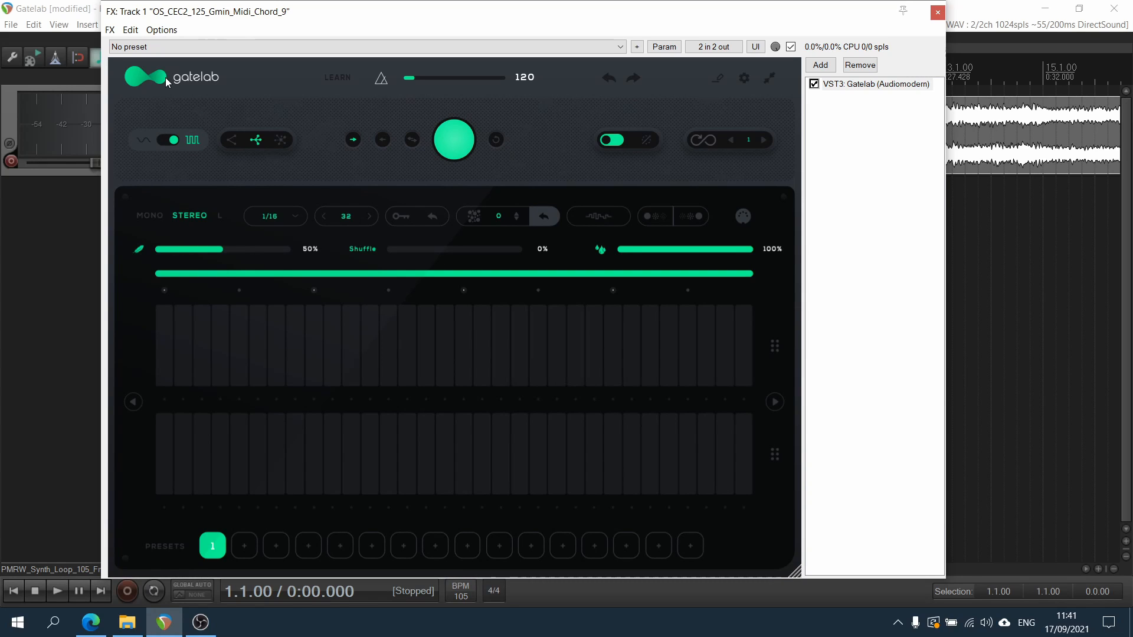
# Randomize the gate pattern on both channels several times
pyautogui.click(450, 138)
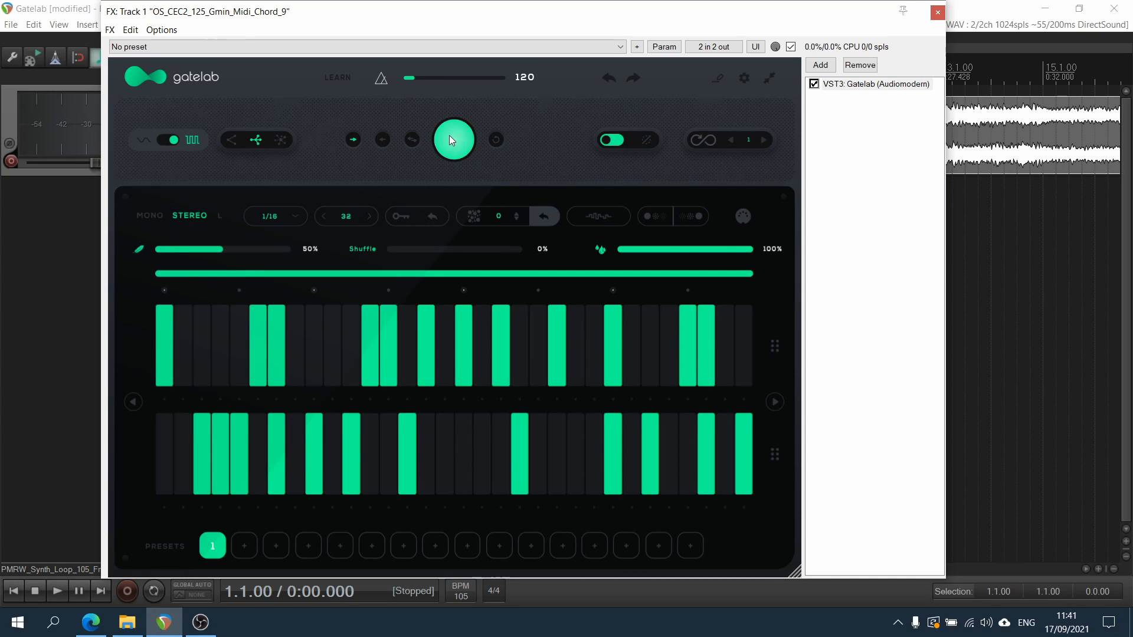
pyautogui.click(449, 140)
pyautogui.click(450, 136)
pyautogui.click(450, 137)
pyautogui.click(450, 137)
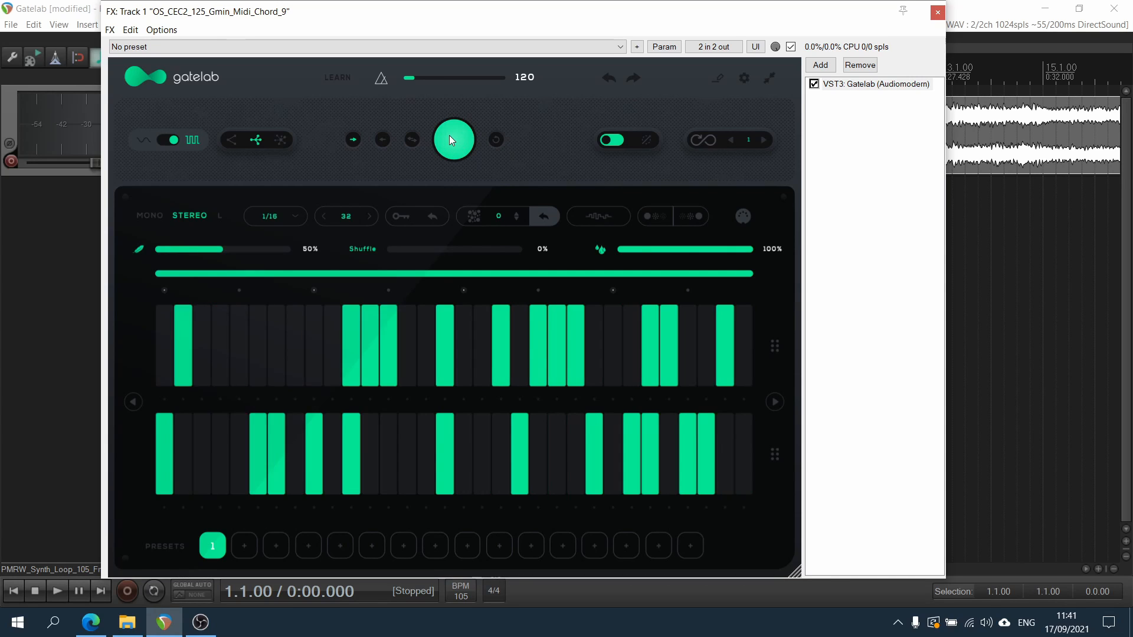
pyautogui.click(449, 137)
pyautogui.click(450, 137)
pyautogui.click(450, 137)
pyautogui.click(449, 139)
pyautogui.click(450, 140)
pyautogui.click(450, 139)
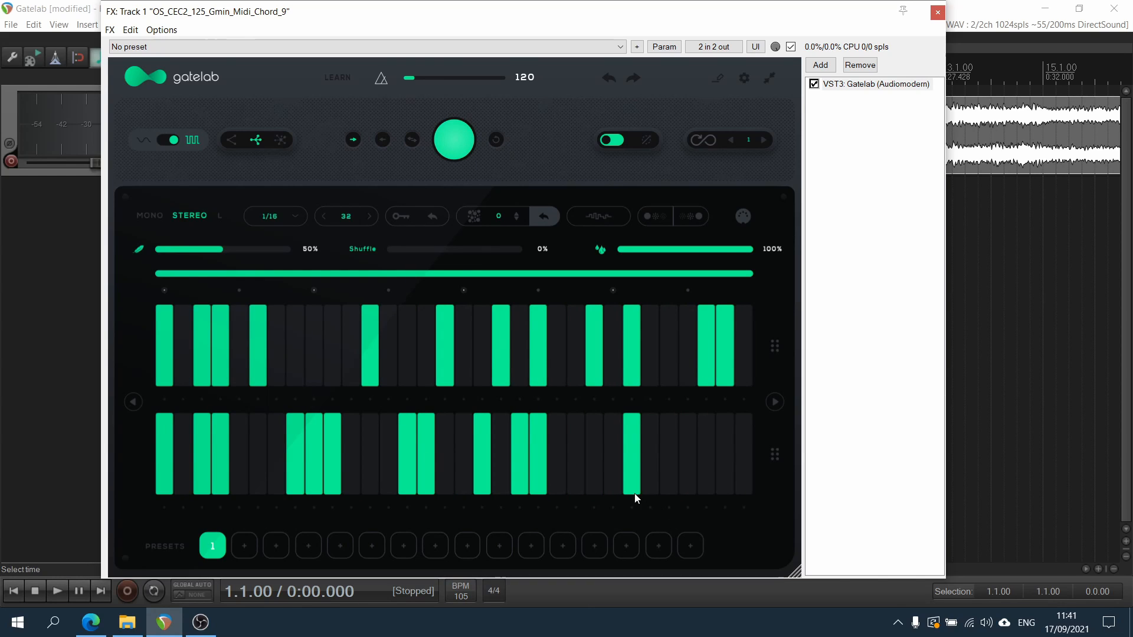
# Play the random pattern in Mono mode and again in Stereo mode
pyautogui.click(152, 214)
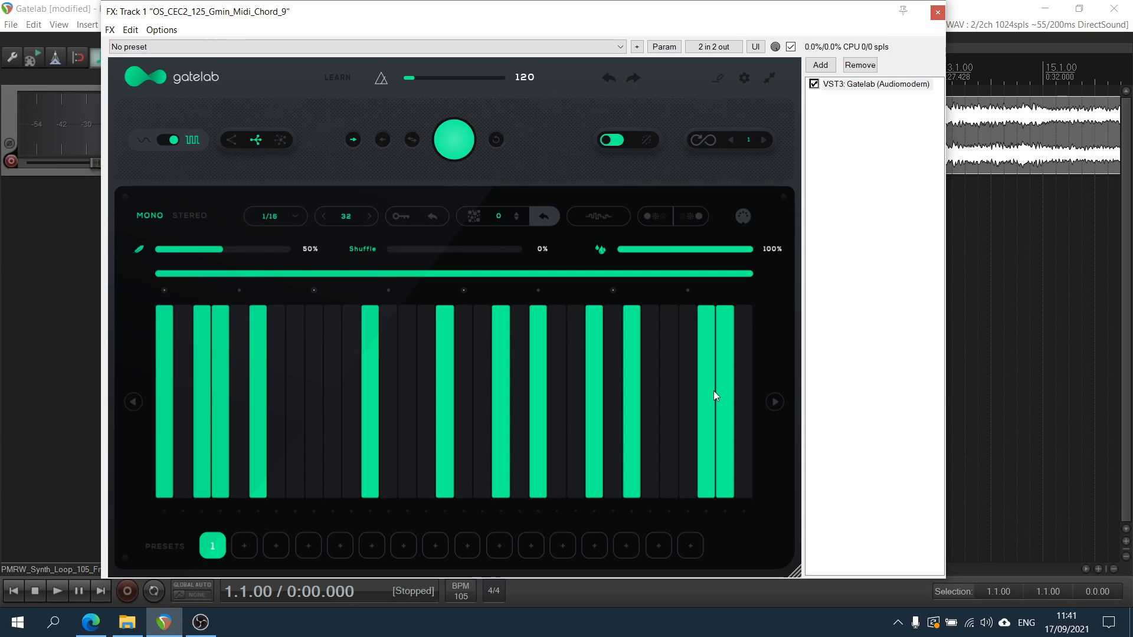
pyautogui.press('space')
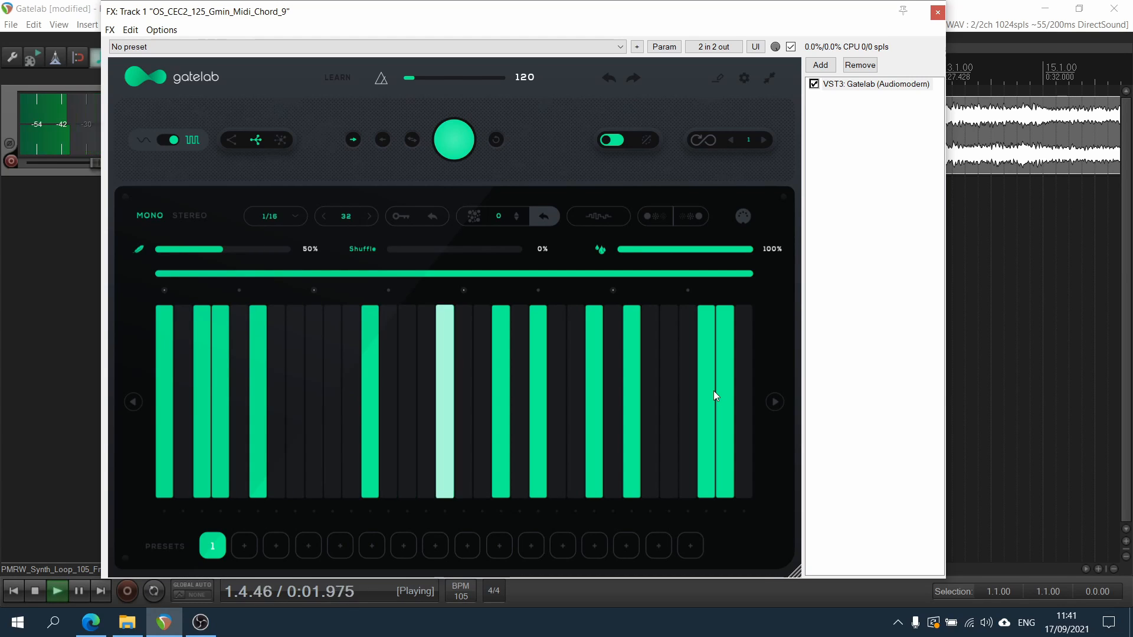
pyautogui.press('space')
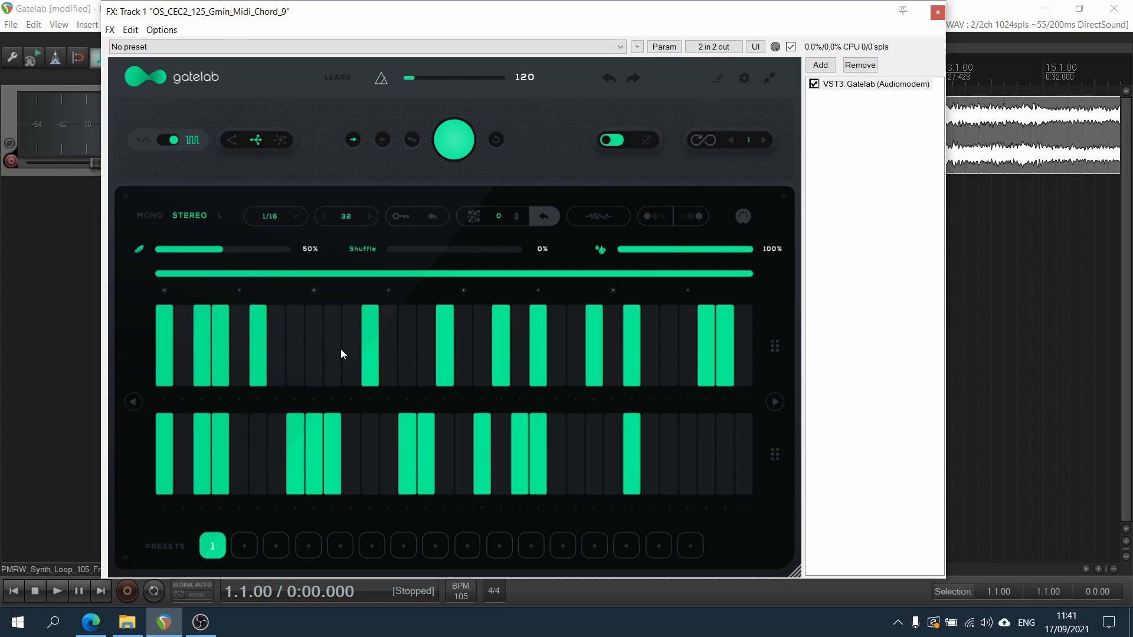
pyautogui.press('space')
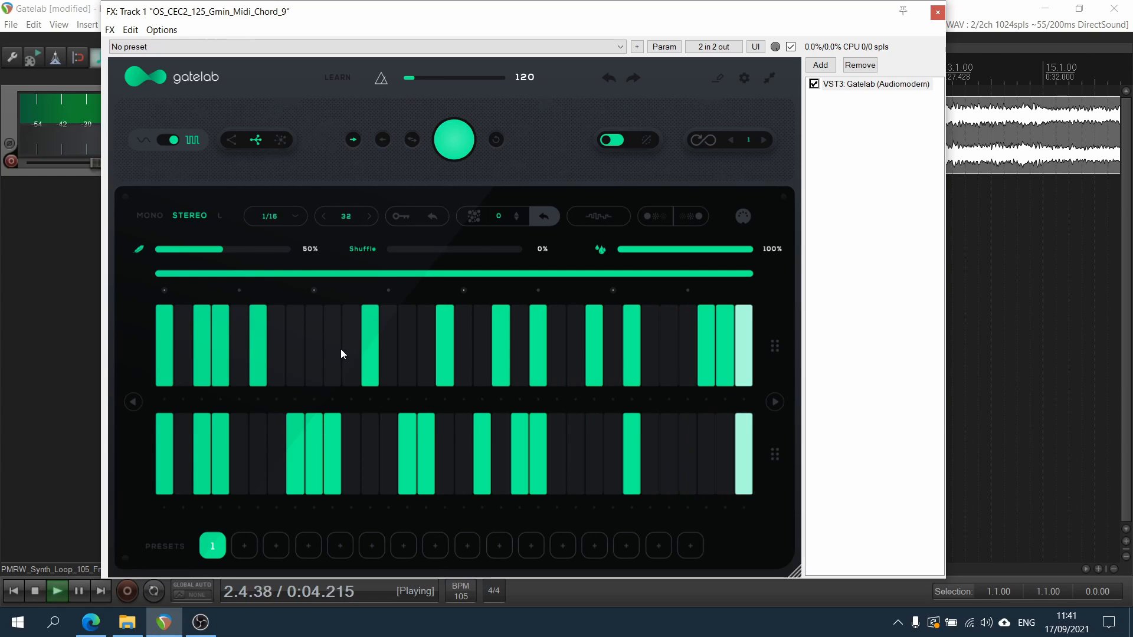
pyautogui.press('space')
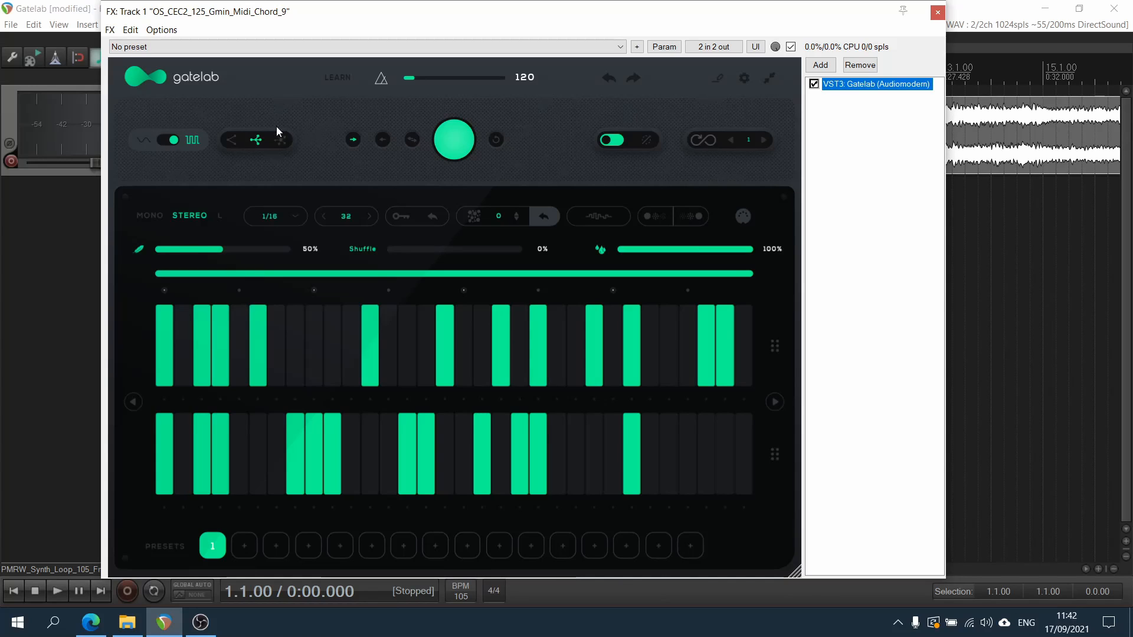
# Generate random gate patterns at the lowest, the highest and finally the medium complexity level
pyautogui.click(231, 139)
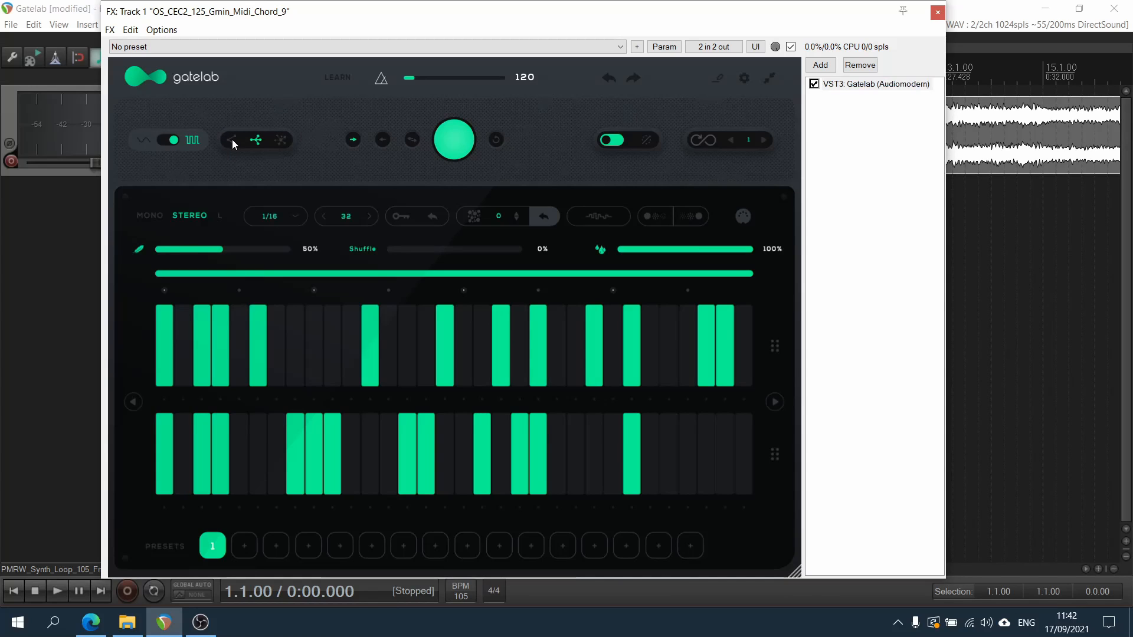
pyautogui.click(278, 140)
pyautogui.click(235, 144)
pyautogui.click(459, 134)
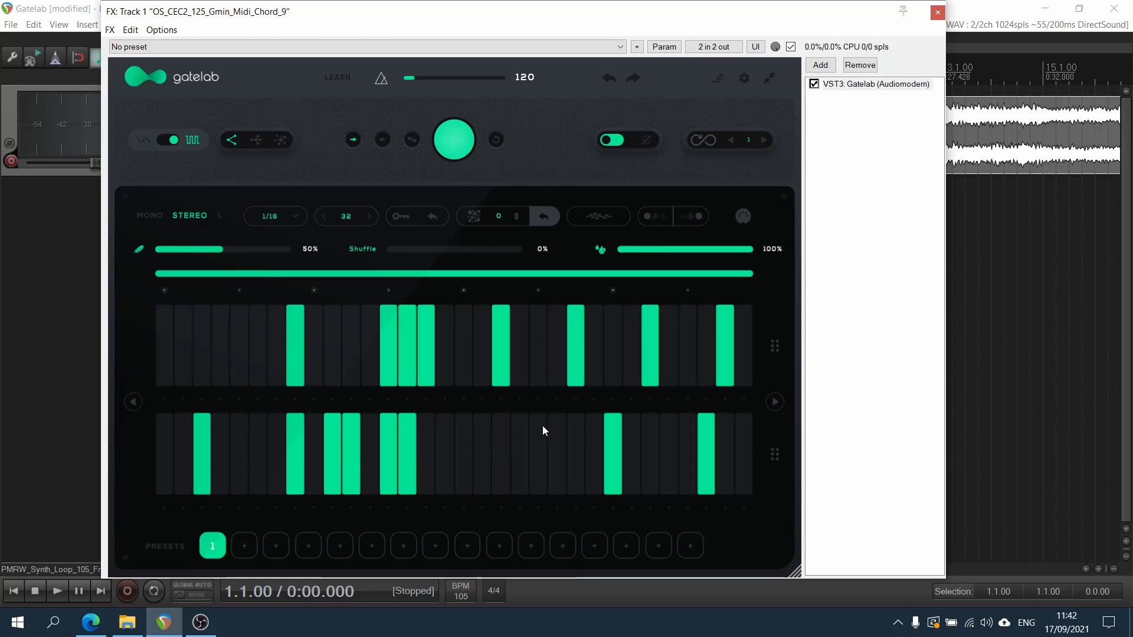
pyautogui.click(283, 140)
pyautogui.click(458, 136)
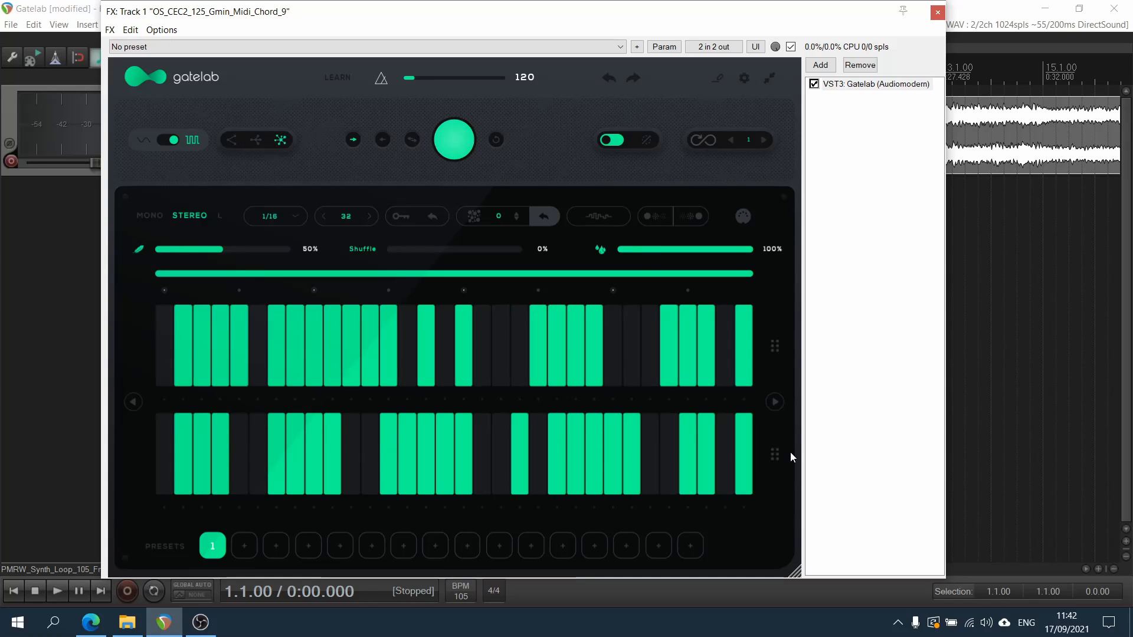
pyautogui.click(257, 140)
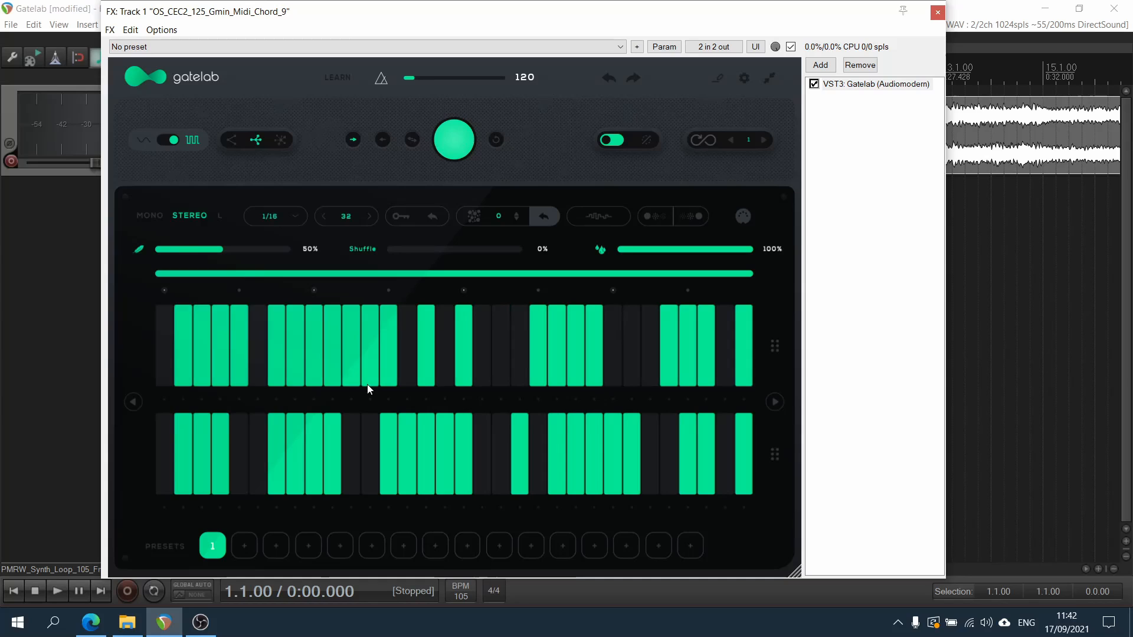
pyautogui.click(451, 153)
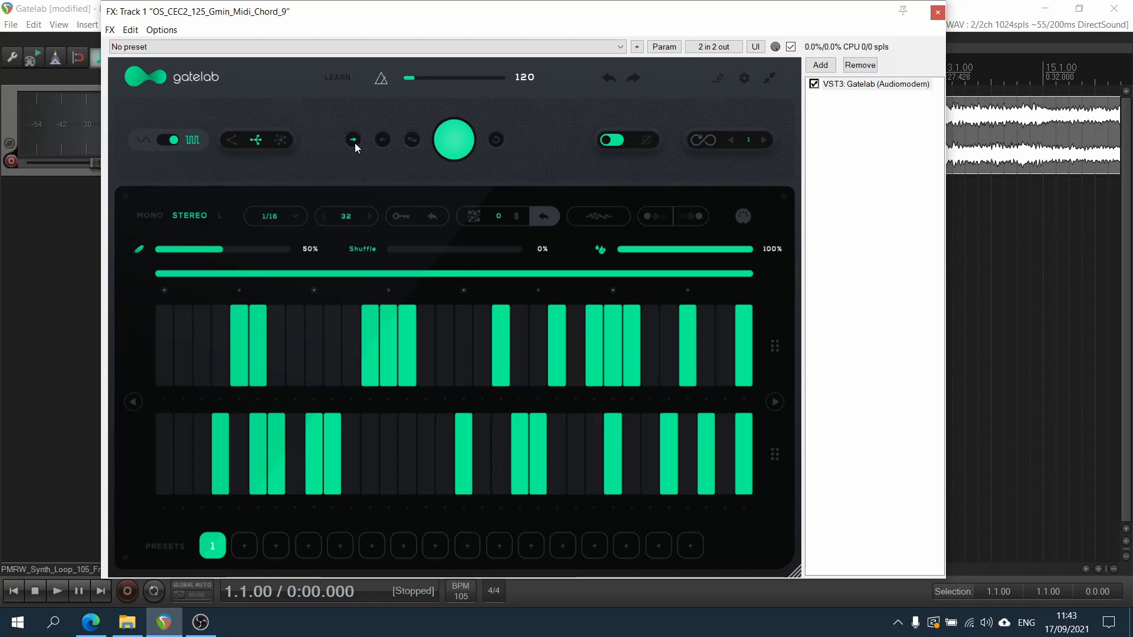
# Play the pattern with the flow mode set to forward, backward and back-and-forth
pyautogui.click(451, 153)
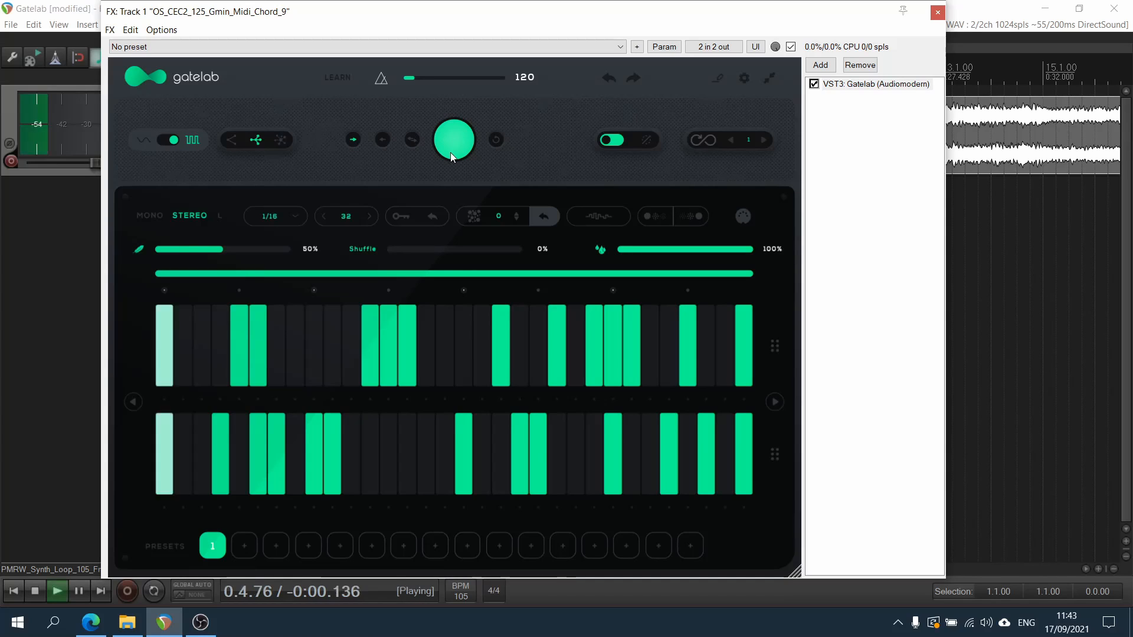
pyautogui.click(451, 152)
pyautogui.click(383, 139)
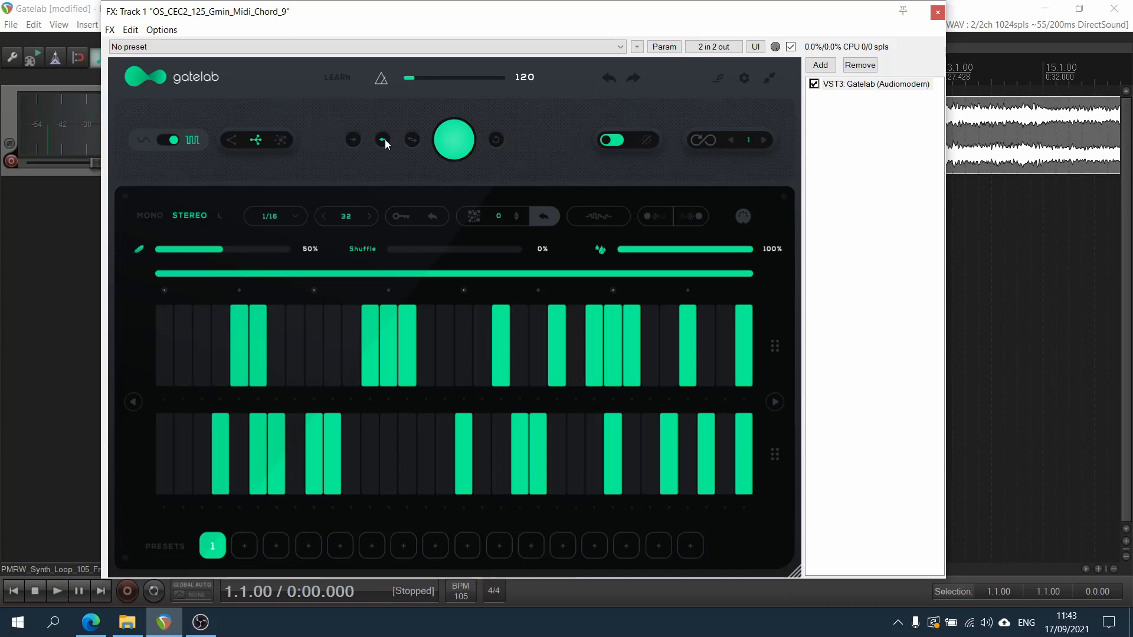
pyautogui.press('space')
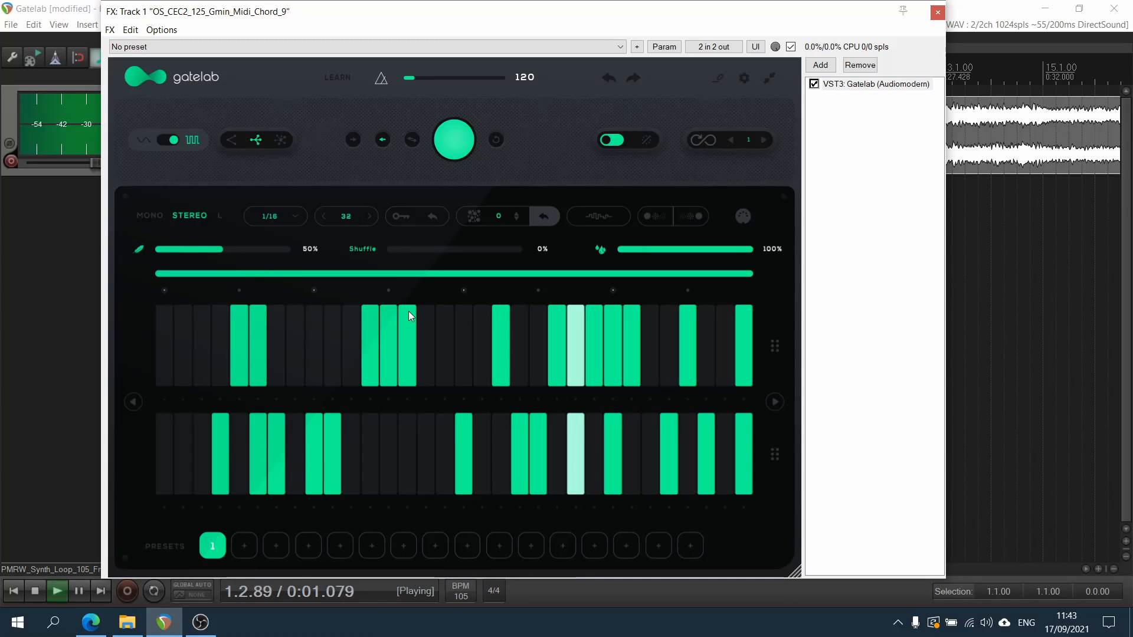
pyautogui.press('space')
pyautogui.press('space')
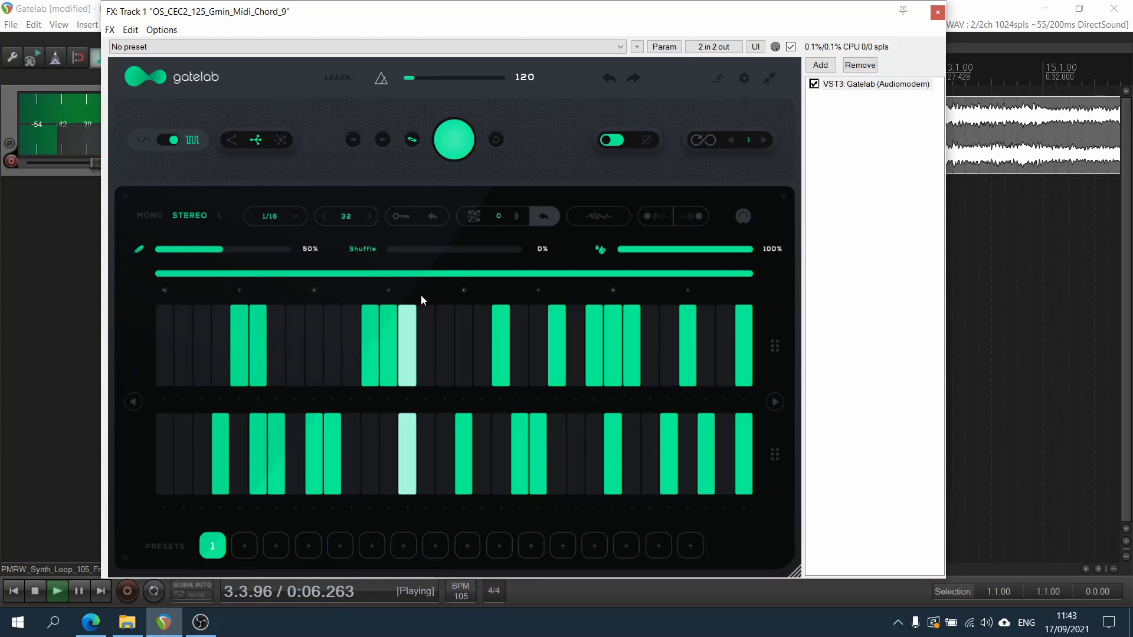
pyautogui.press('space')
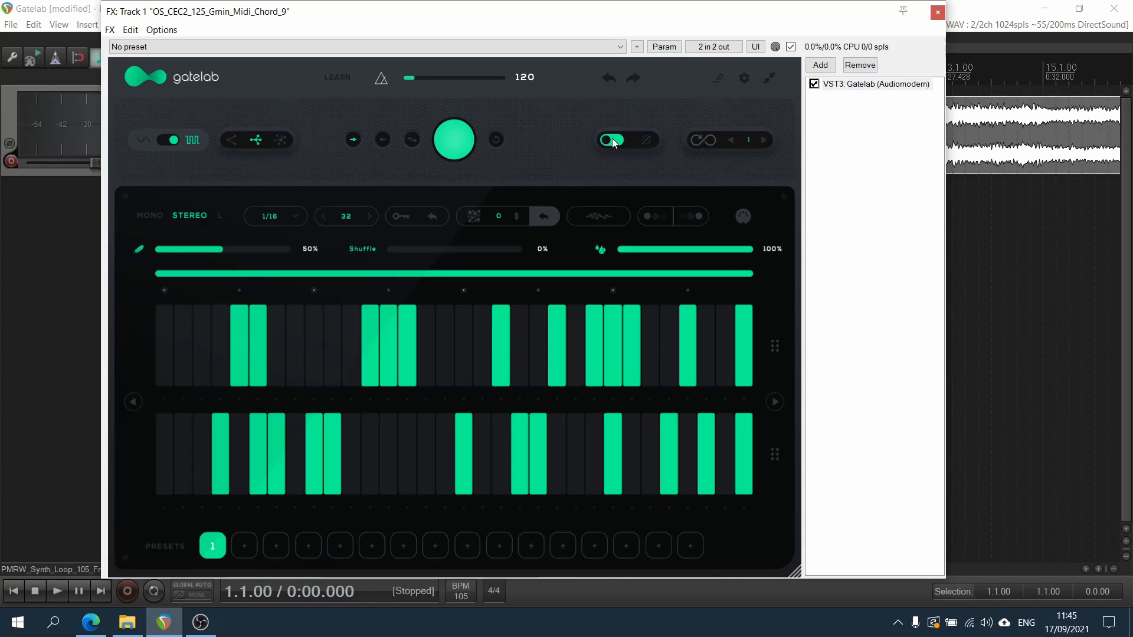
# Play the loop using the bypass toggle and again with bypass across enabled, and reactivate the gate
pyautogui.press('space')
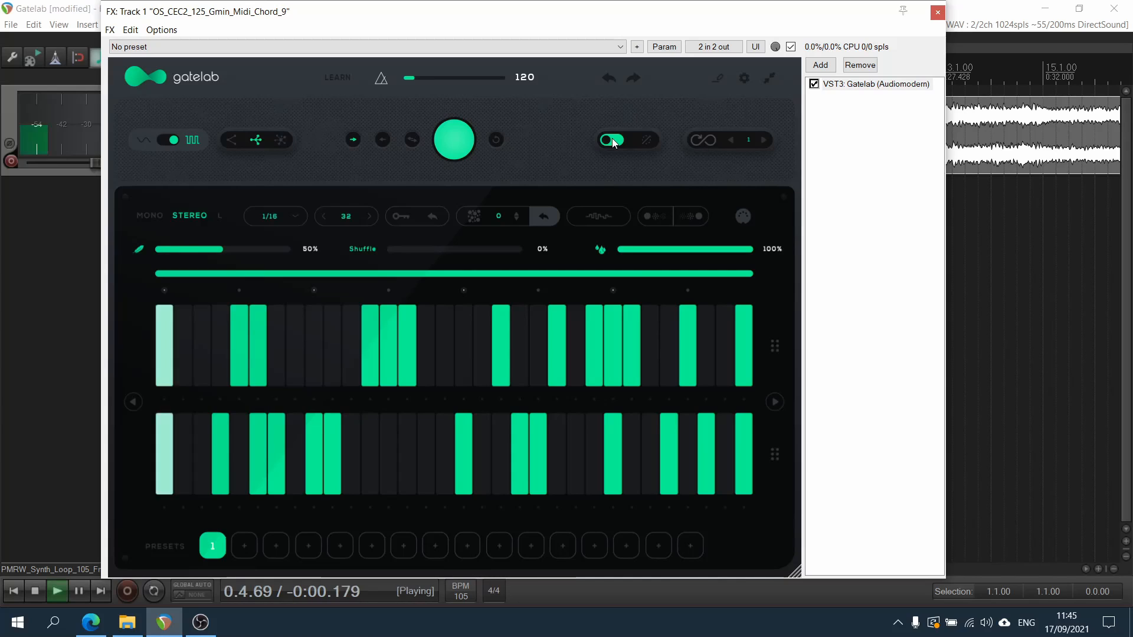
pyautogui.click(612, 141)
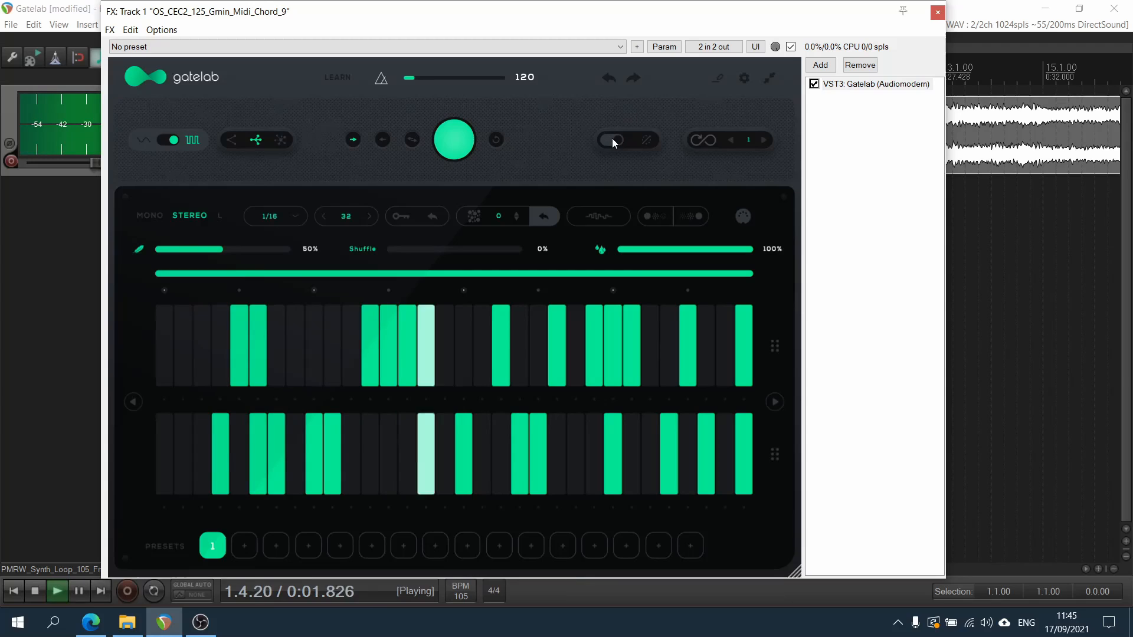
pyautogui.press('space')
pyautogui.click(612, 142)
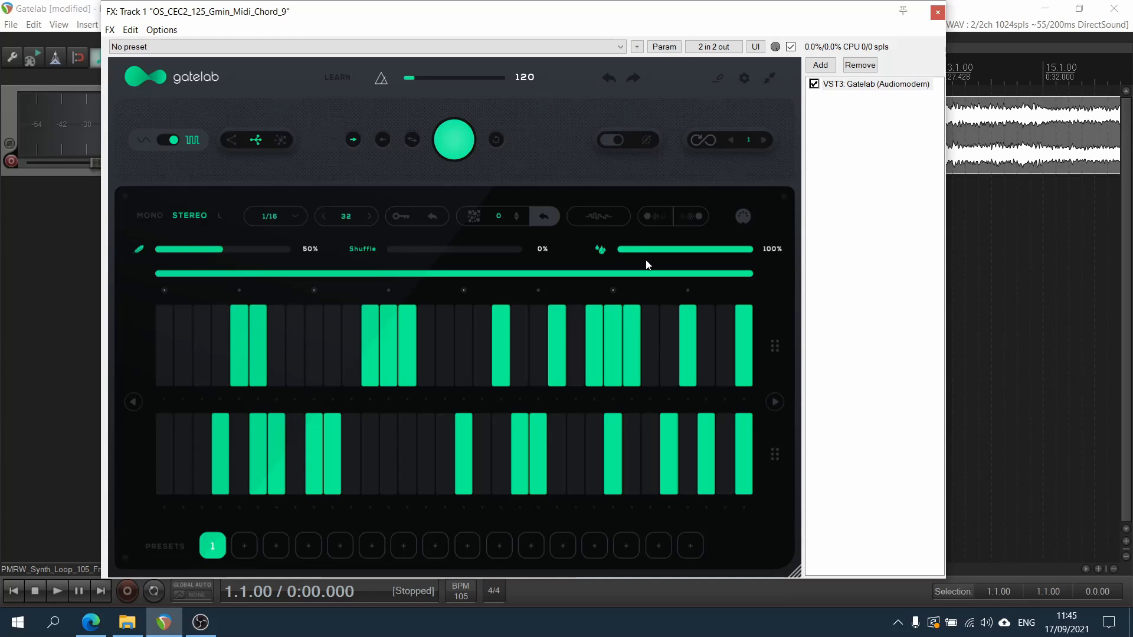
pyautogui.press('space')
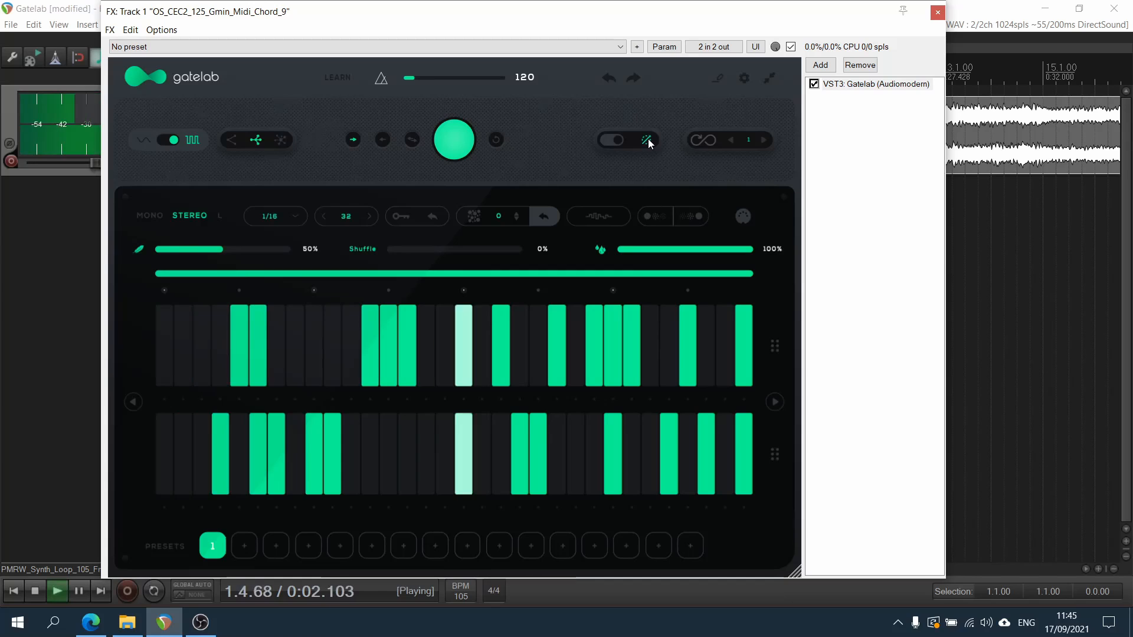
pyautogui.press('space')
pyautogui.click(613, 140)
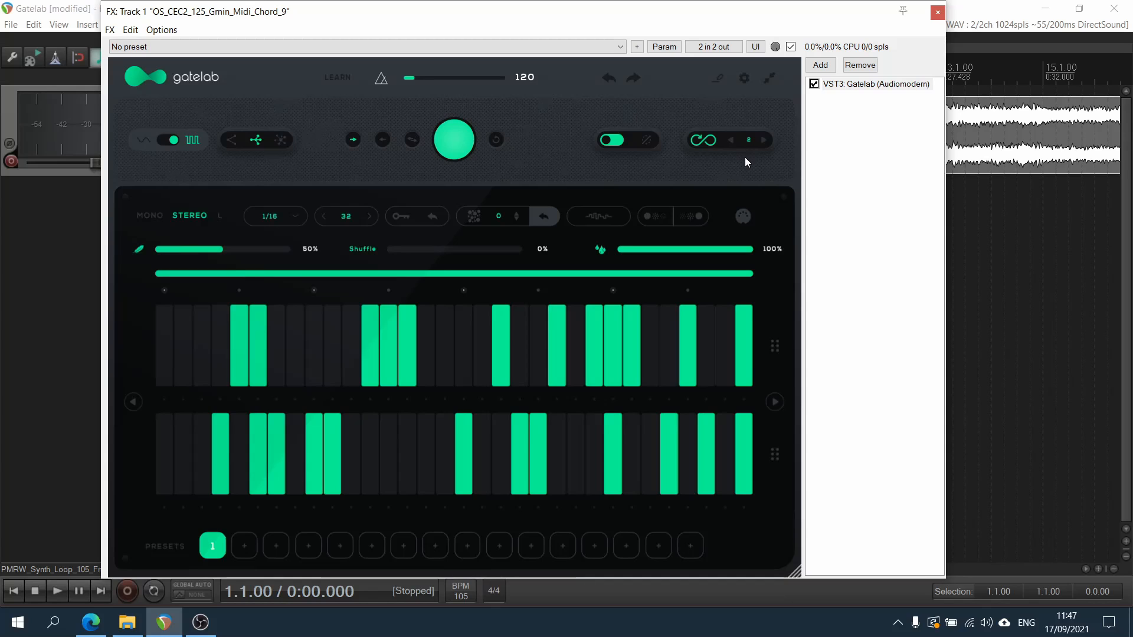
# Play the loop with Infinity mode on and its counter set to 2
pyautogui.press('space')
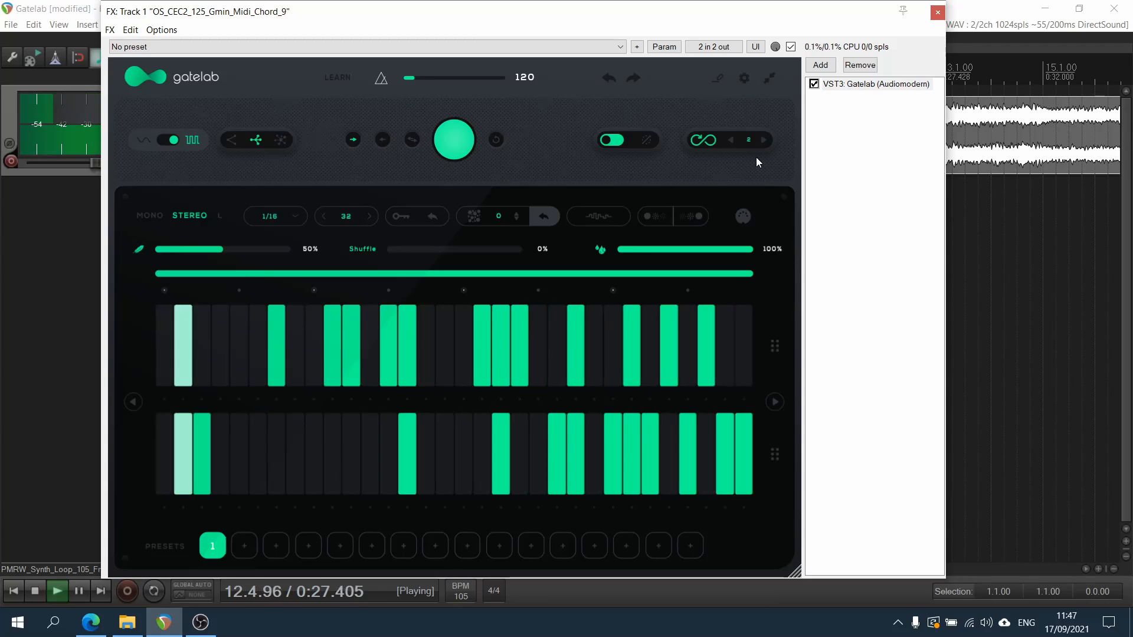
# Stop playback and switch the seventh step of the upper lane off and back on
pyautogui.press('space')
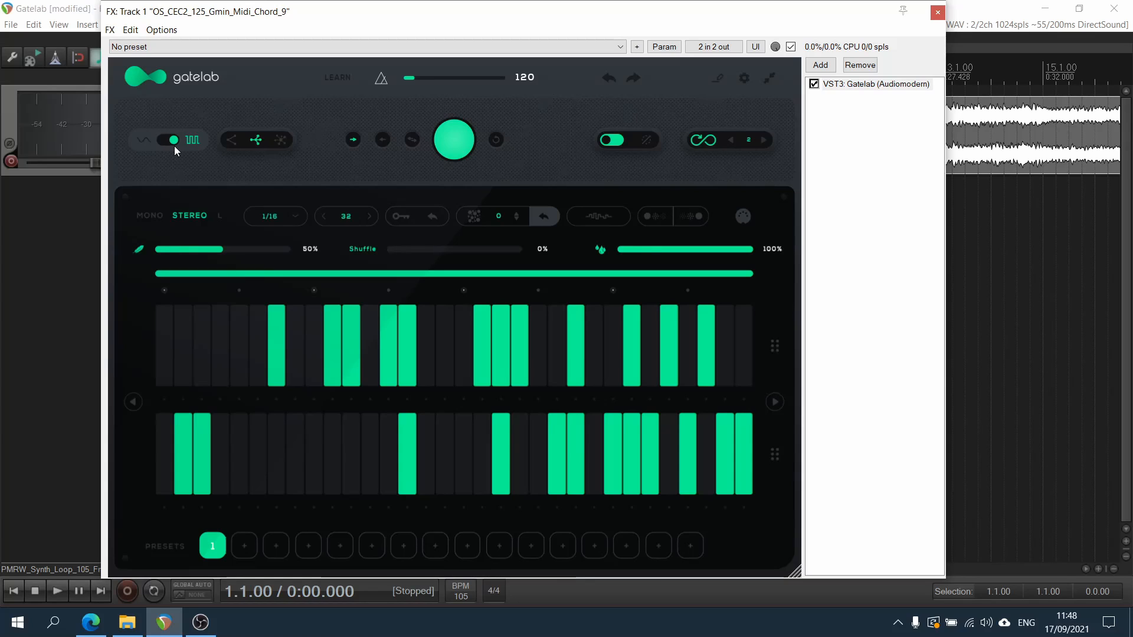
pyautogui.click(278, 340)
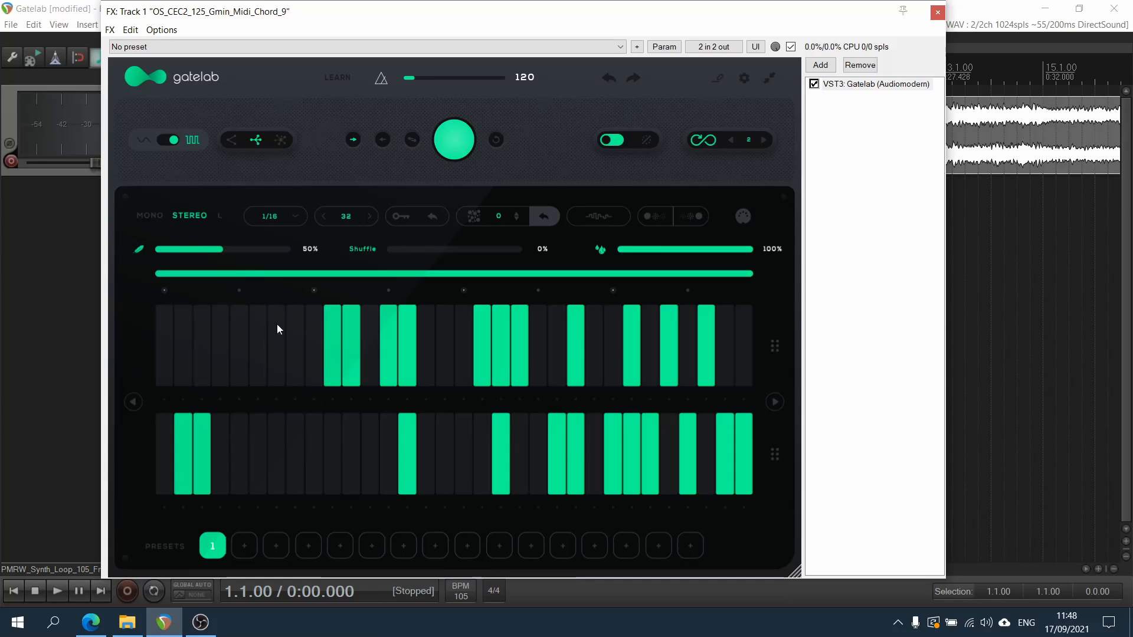
pyautogui.click(279, 344)
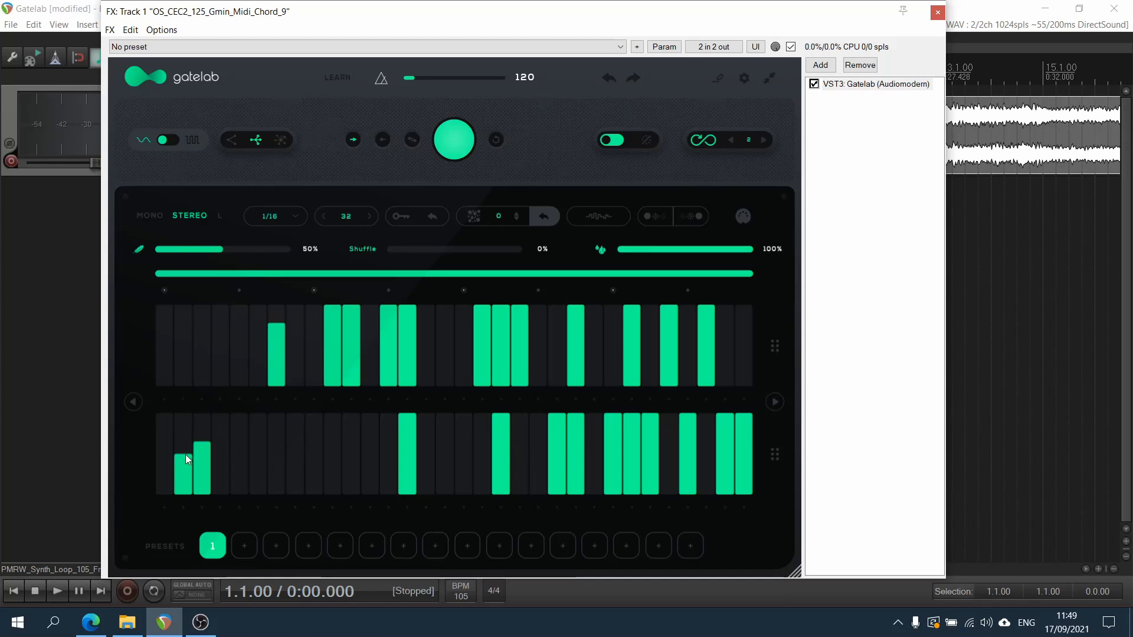
# Redraw steps in both lanes at varying heights in wave mode and play the loop
pyautogui.moveTo(339, 375)
pyautogui.mouseDown()
pyautogui.moveTo(359, 357)
pyautogui.moveTo(452, 363)
pyautogui.moveTo(706, 321)
pyautogui.mouseUp()
pyautogui.moveTo(500, 466)
pyautogui.mouseDown()
pyautogui.moveTo(522, 446)
pyautogui.moveTo(738, 469)
pyautogui.moveTo(406, 456)
pyautogui.mouseUp()
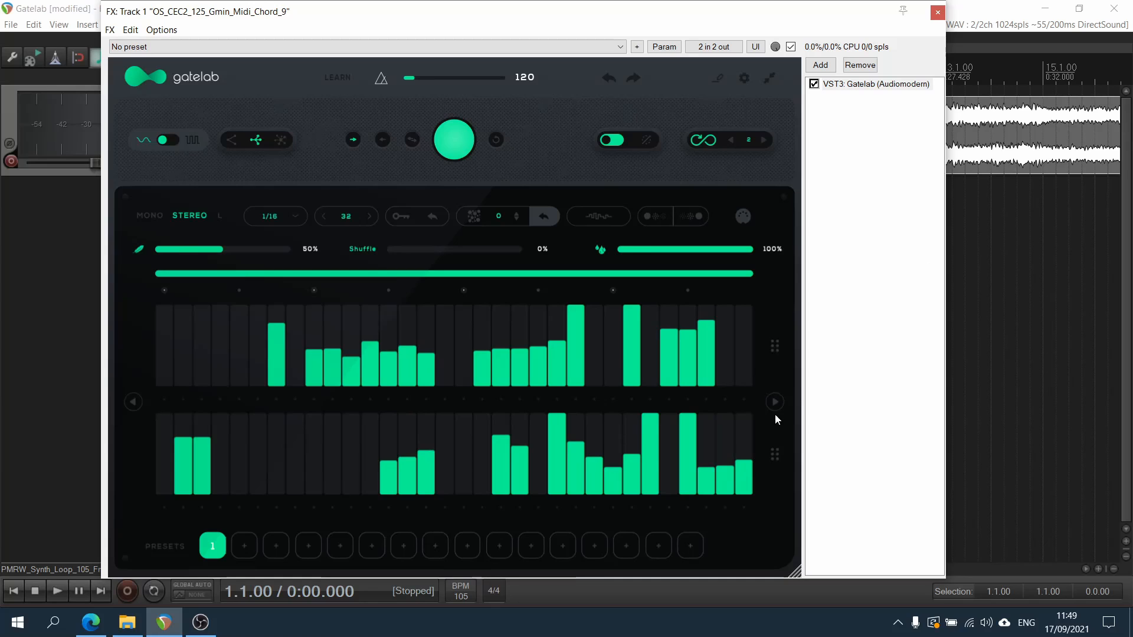
pyautogui.press('space')
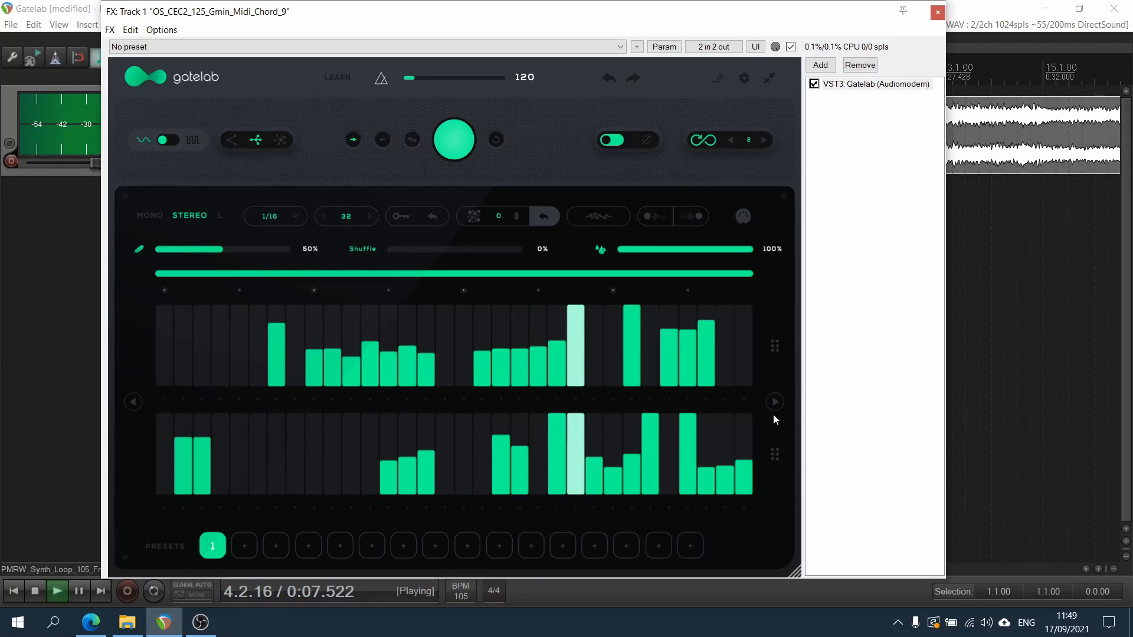
pyautogui.press('space')
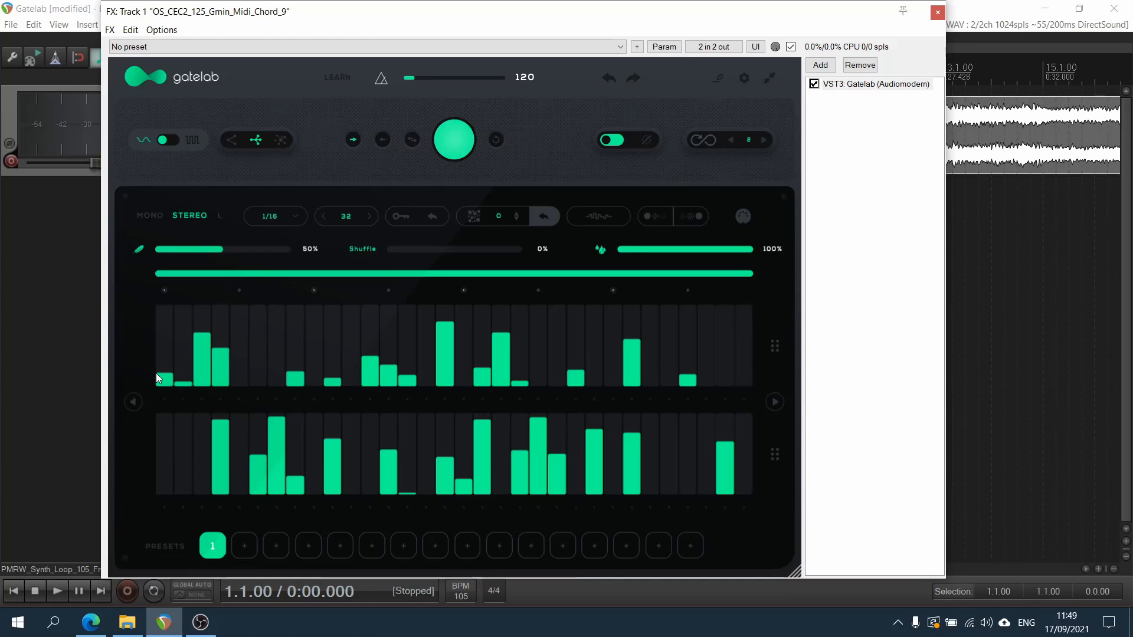
# Draw continuous level curves across all 32 steps of the upper and lower lanes and play the loop
pyautogui.moveTo(158, 378)
pyautogui.mouseDown()
pyautogui.moveTo(461, 356)
pyautogui.moveTo(744, 374)
pyautogui.mouseUp()
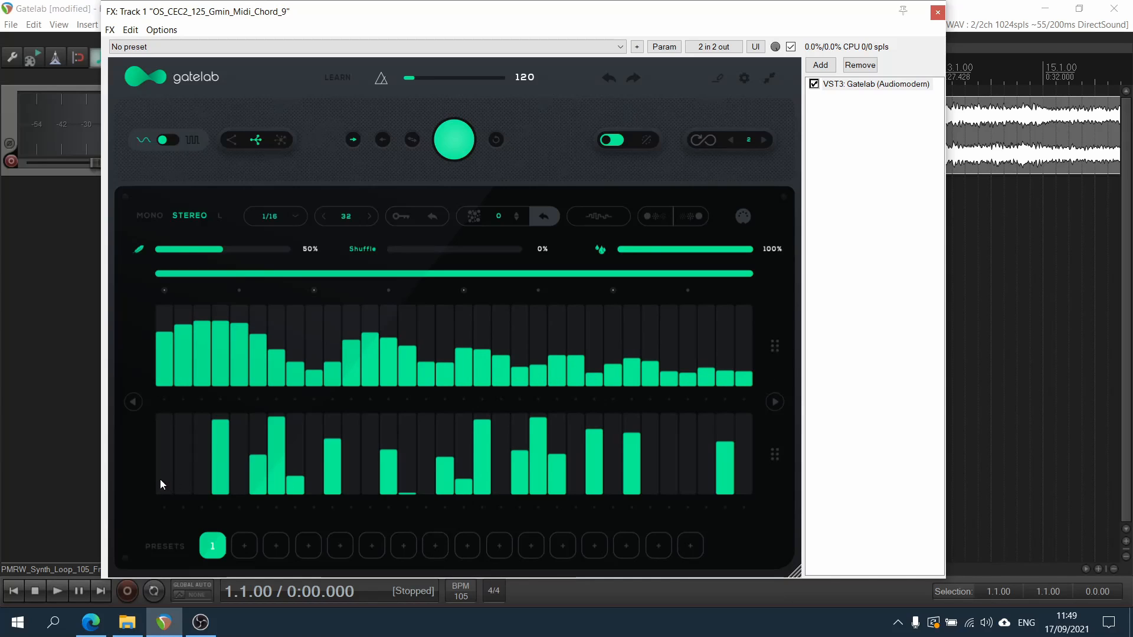
pyautogui.moveTo(161, 479); pyautogui.dragTo(456, 451)
pyautogui.moveTo(559, 458)
pyautogui.mouseDown()
pyautogui.moveTo(667, 445)
pyautogui.moveTo(760, 459)
pyautogui.mouseUp()
pyautogui.press('space')
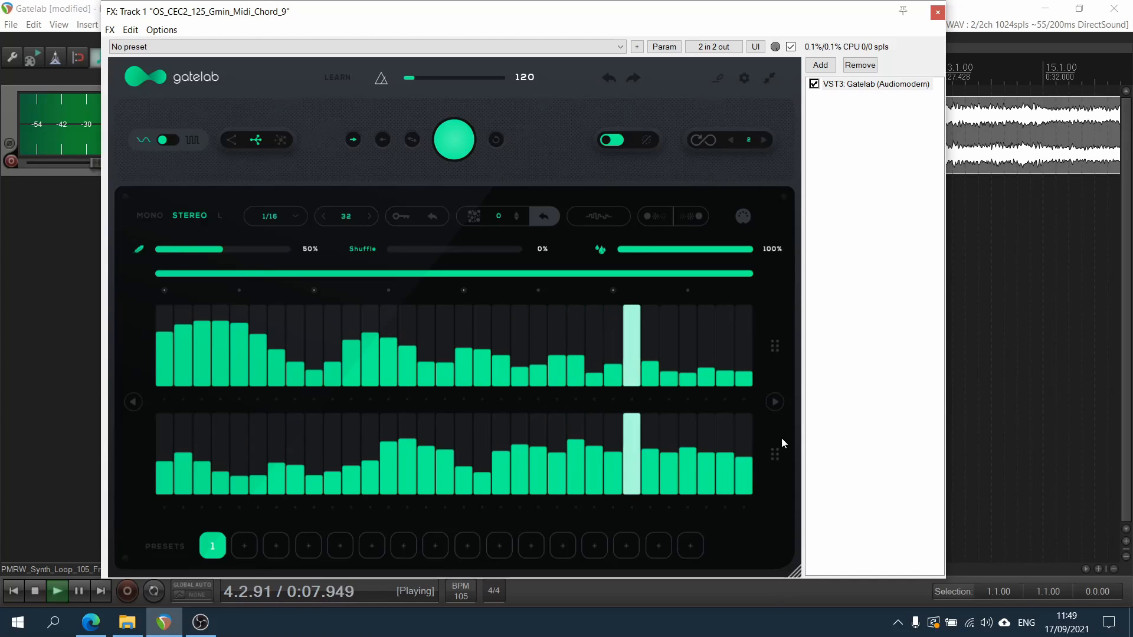
pyautogui.press('space')
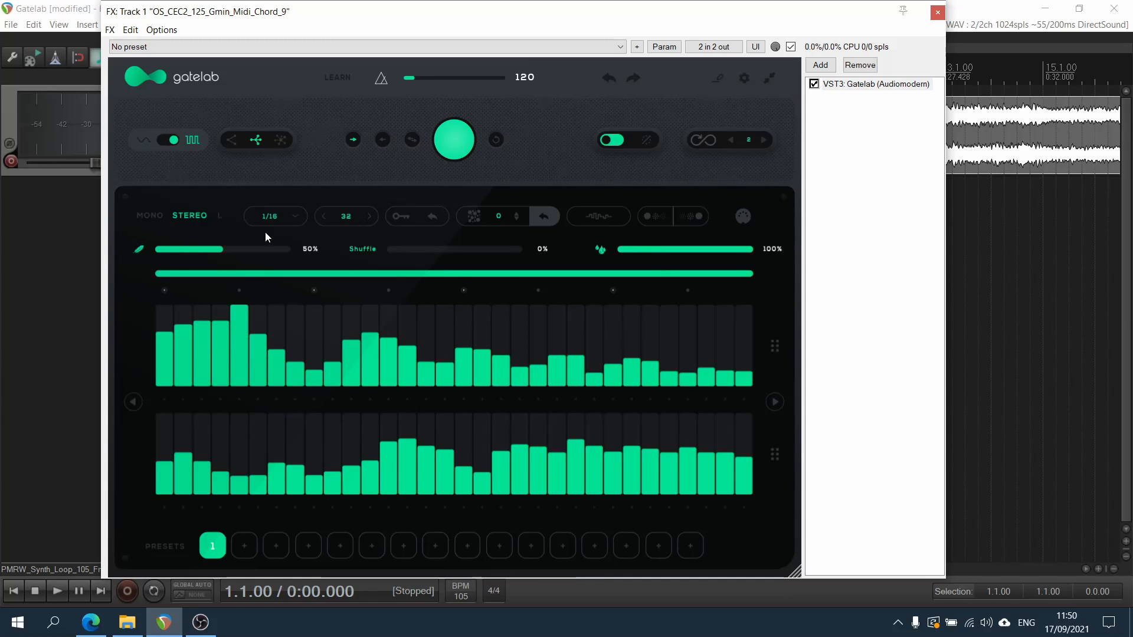
# Play the loop with the step rate set to 1/1 and again with it set to 1/64
pyautogui.click(293, 216)
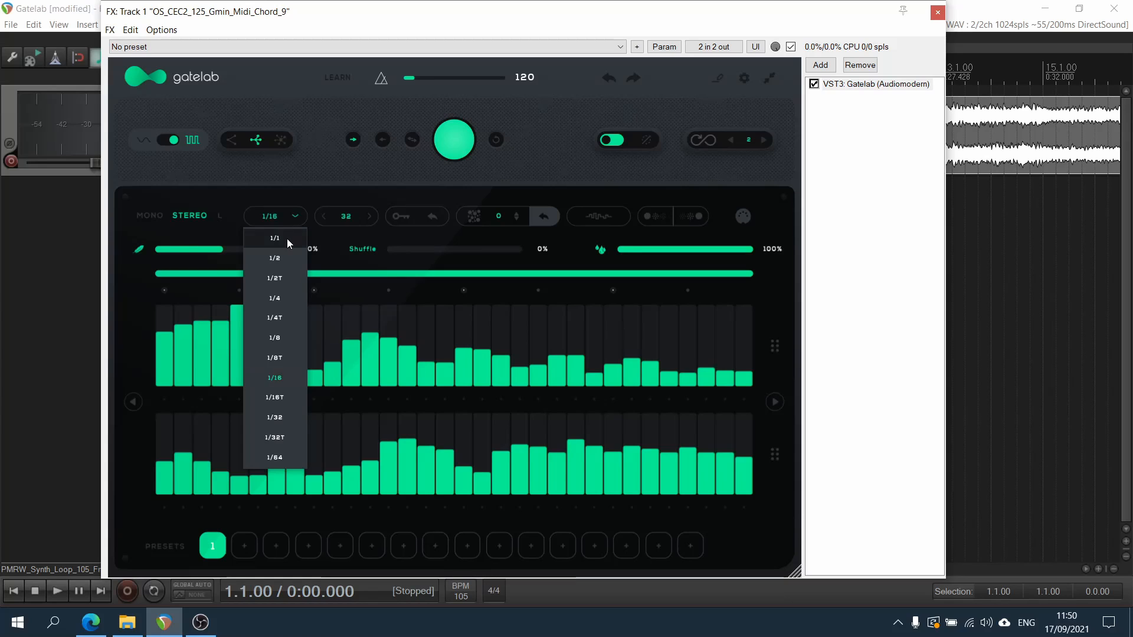
pyautogui.click(287, 239)
pyautogui.press('space')
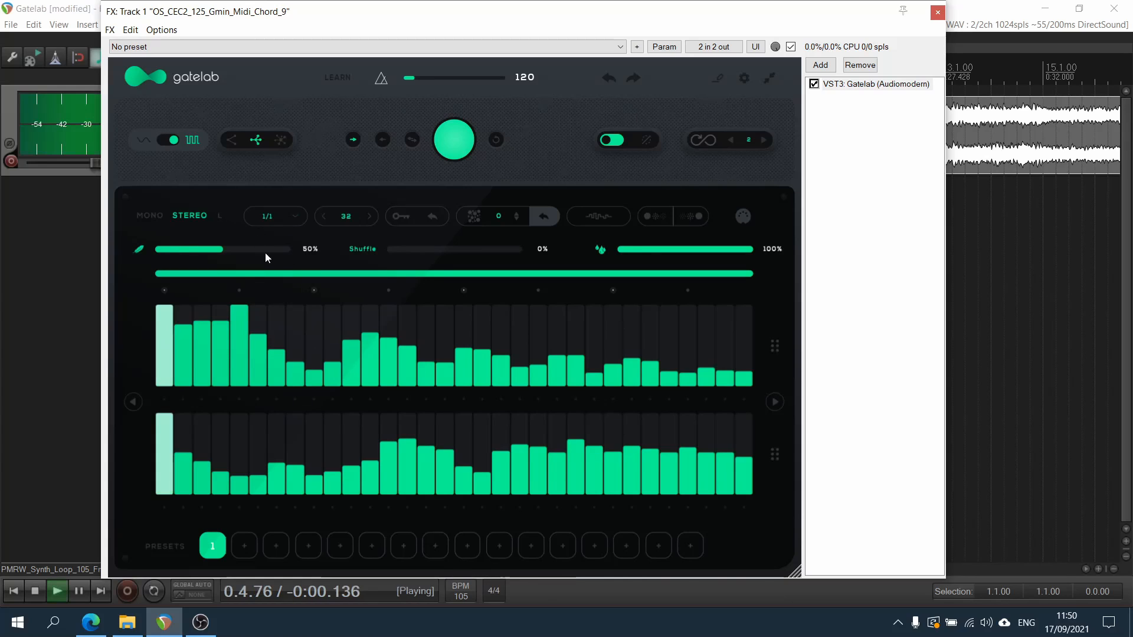
pyautogui.press('space')
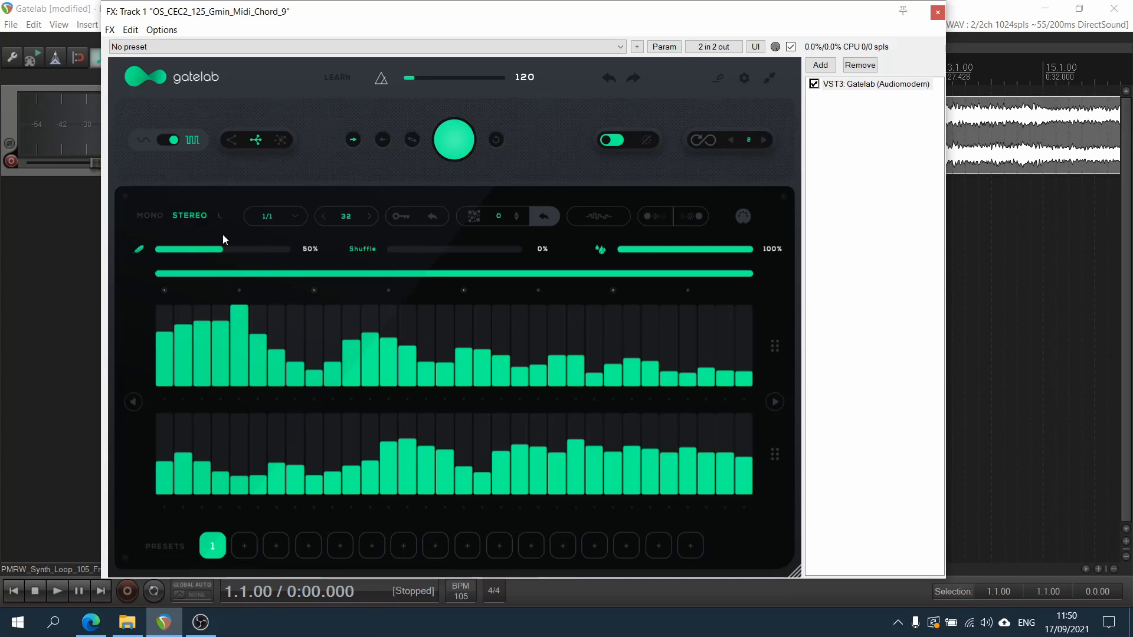
pyautogui.click(261, 215)
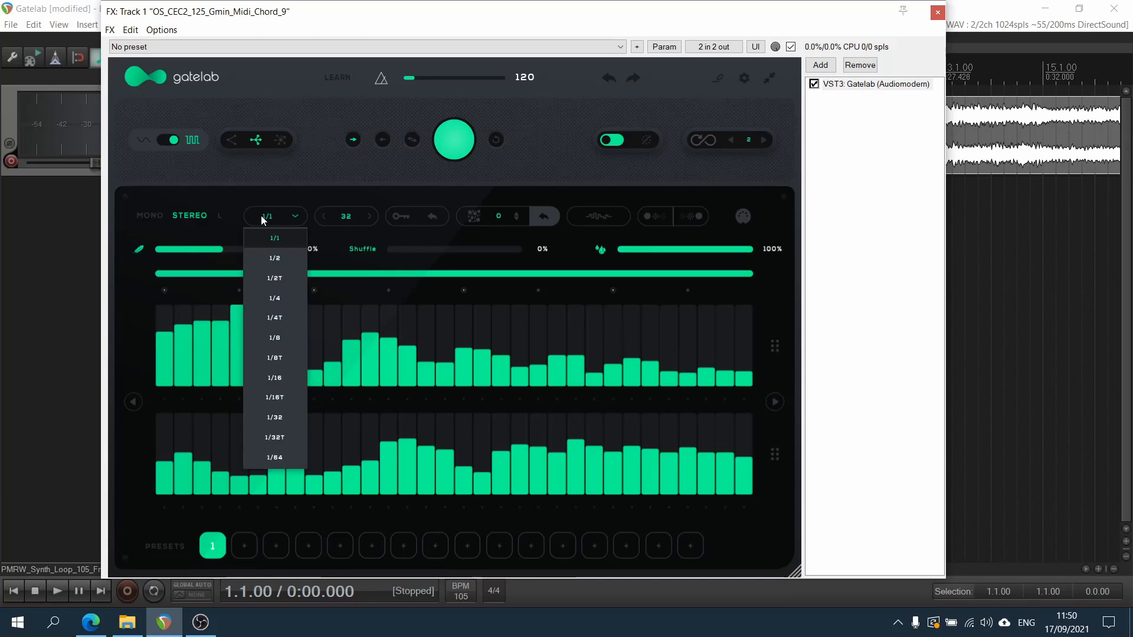
pyautogui.click(292, 458)
pyautogui.press('space')
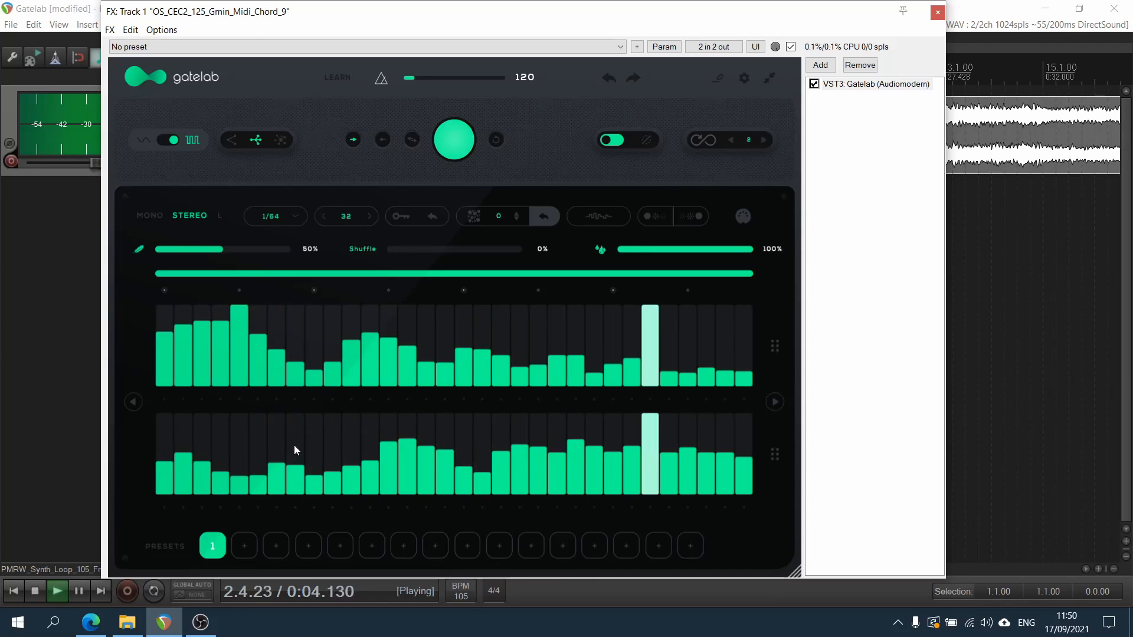
pyautogui.press('space')
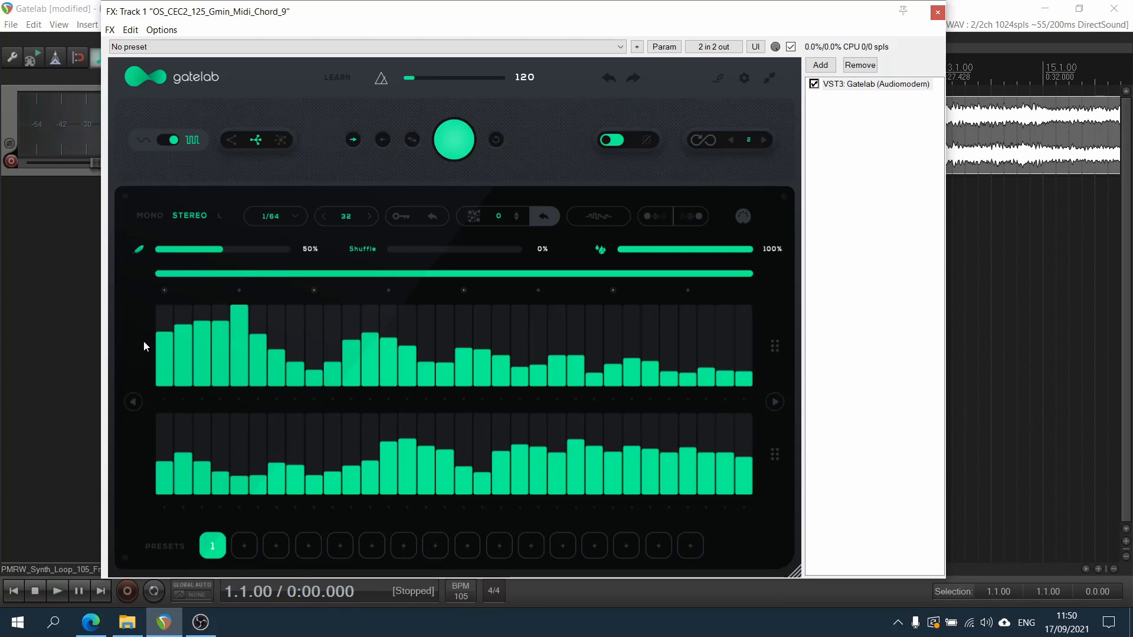
# Reduce the sequence length to 8 steps
pyautogui.tripleClick(325, 217)
pyautogui.doubleClick(326, 218)
pyautogui.doubleClick(325, 217)
pyautogui.doubleClick(325, 217)
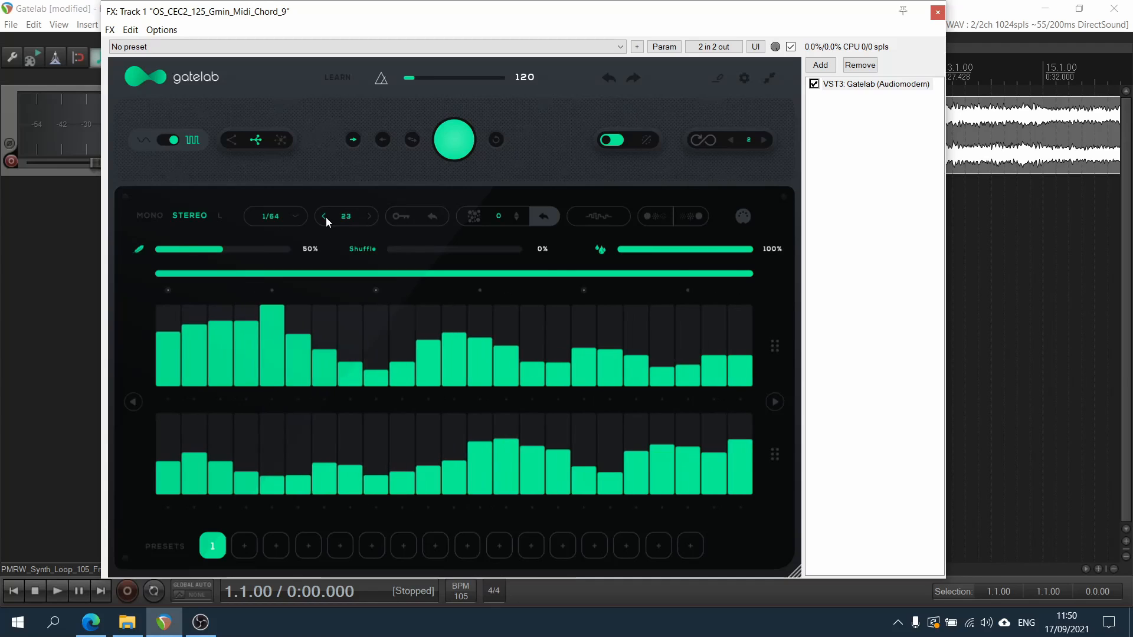
pyautogui.doubleClick(326, 217)
pyautogui.doubleClick(326, 217)
pyautogui.tripleClick(325, 217)
pyautogui.doubleClick(326, 217)
pyautogui.doubleClick(326, 217)
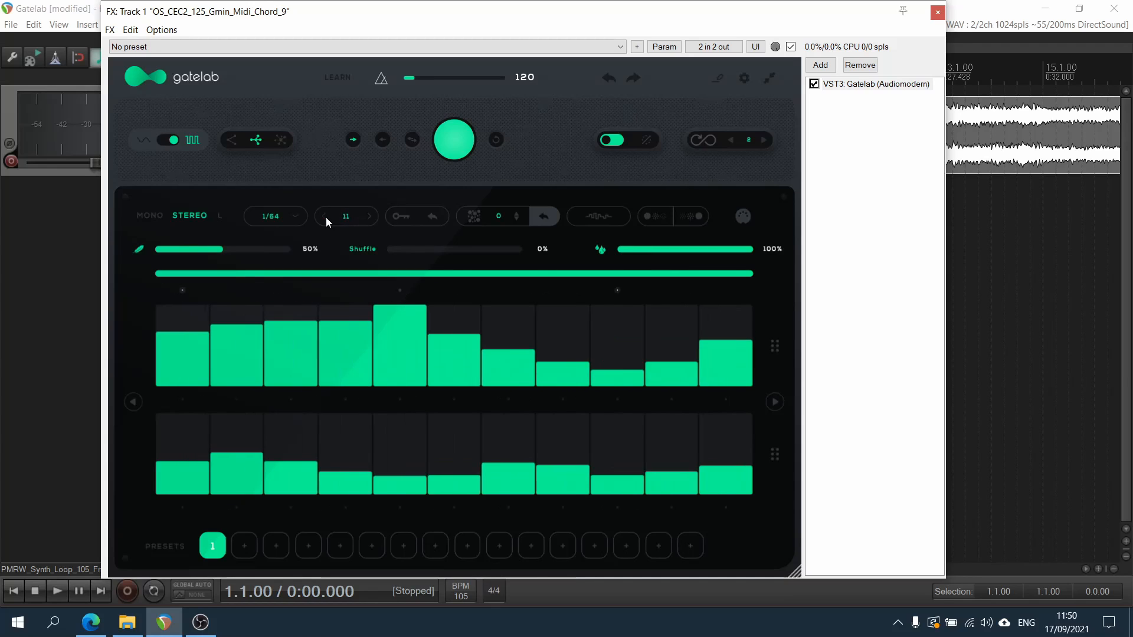
pyautogui.tripleClick(326, 217)
pyautogui.doubleClick(326, 217)
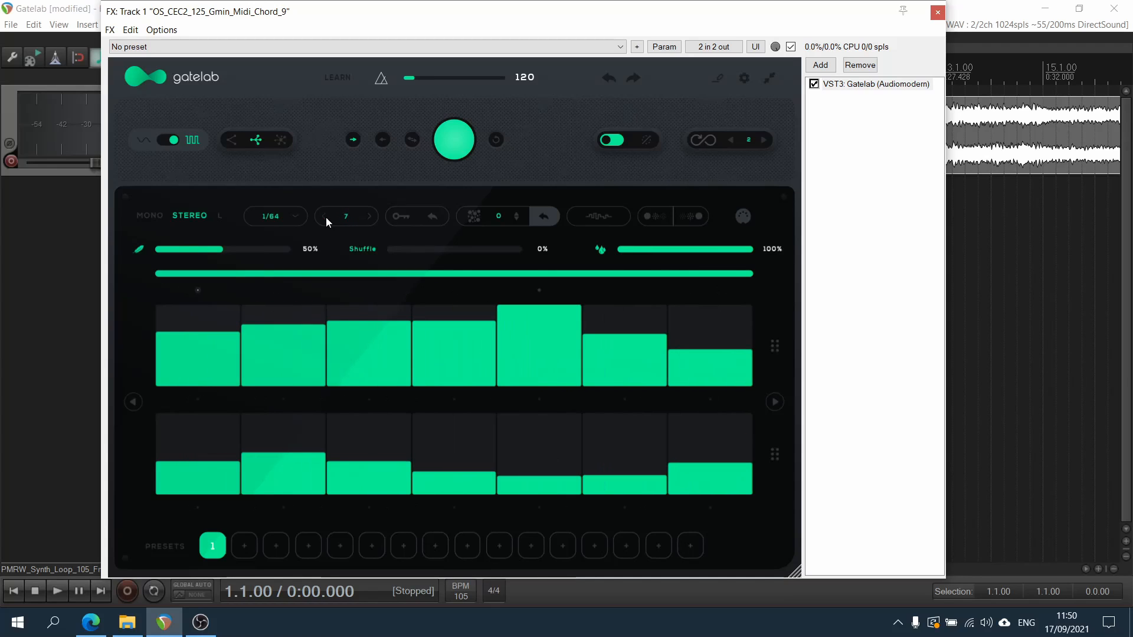
pyautogui.click(368, 218)
# Set the step rate to 1/8 and play the loop
pyautogui.click(271, 216)
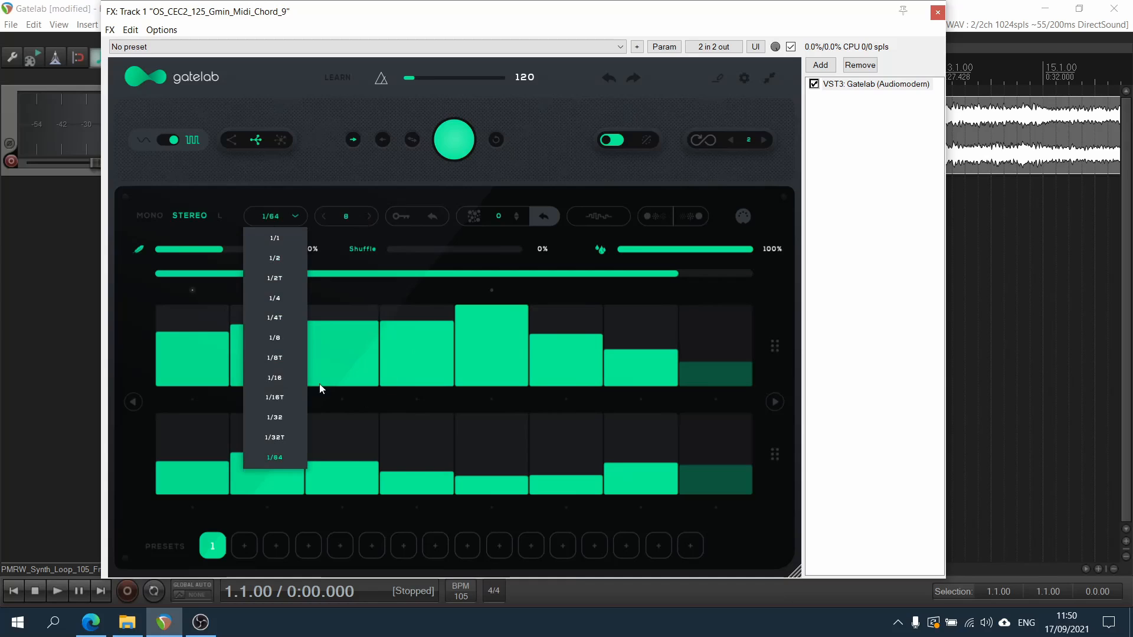
pyautogui.click(295, 338)
pyautogui.press('space')
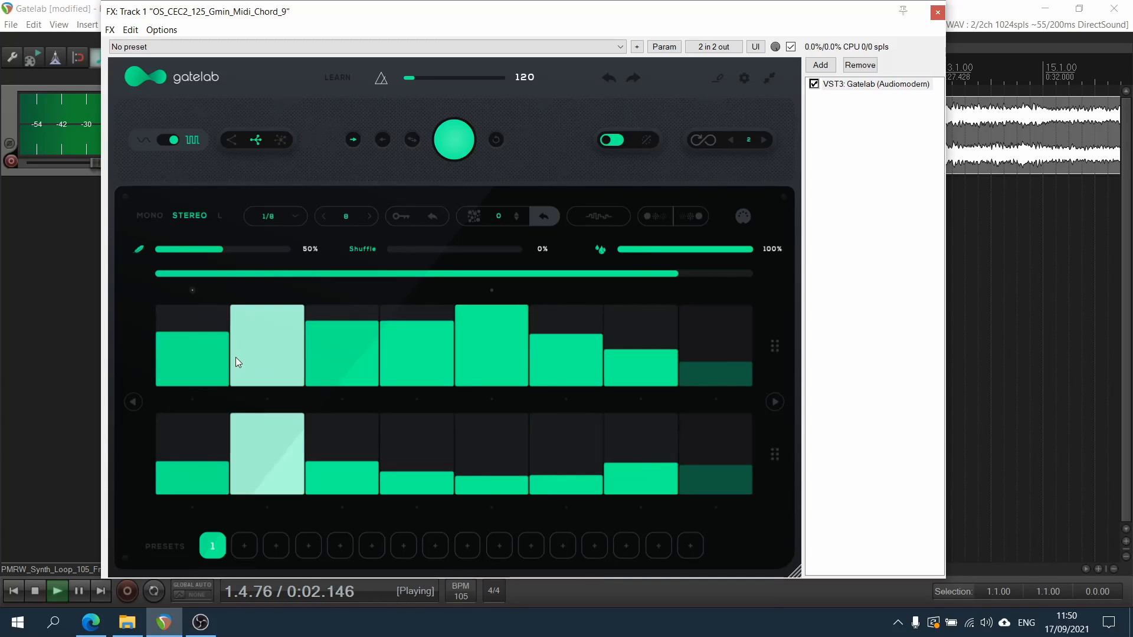
pyautogui.press('space')
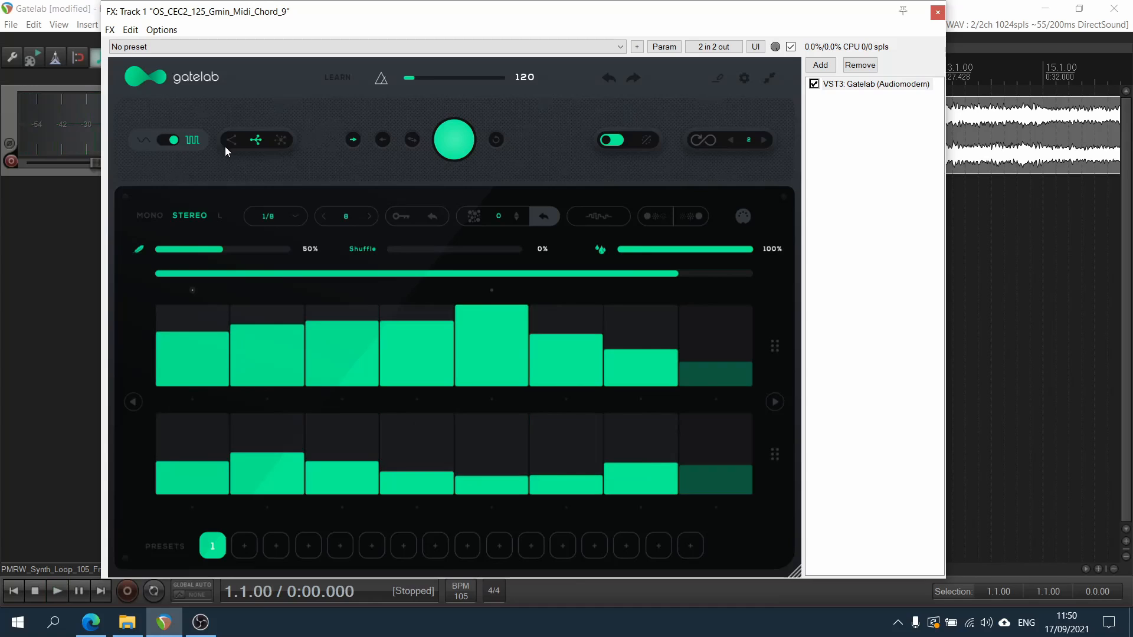
# Generate a new random pattern and play it
pyautogui.click(461, 144)
pyautogui.press('space')
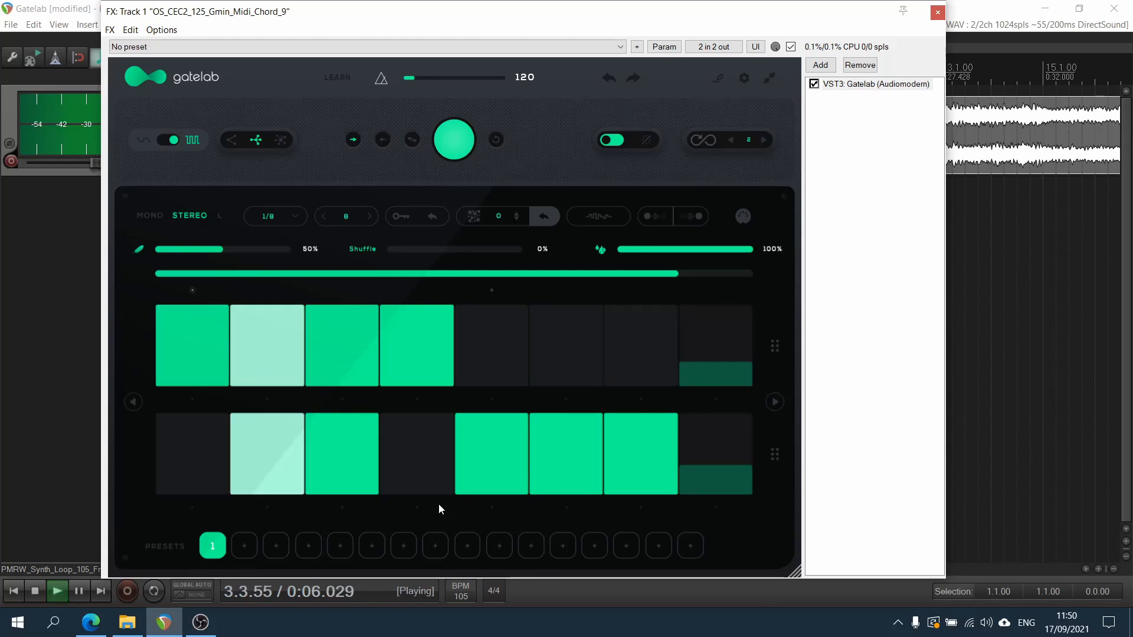
pyautogui.press('space')
# Play the pattern with the loop range shortened to the first four steps and again extended over all eight
pyautogui.moveTo(674, 273); pyautogui.dragTo(445, 285)
pyautogui.press('space')
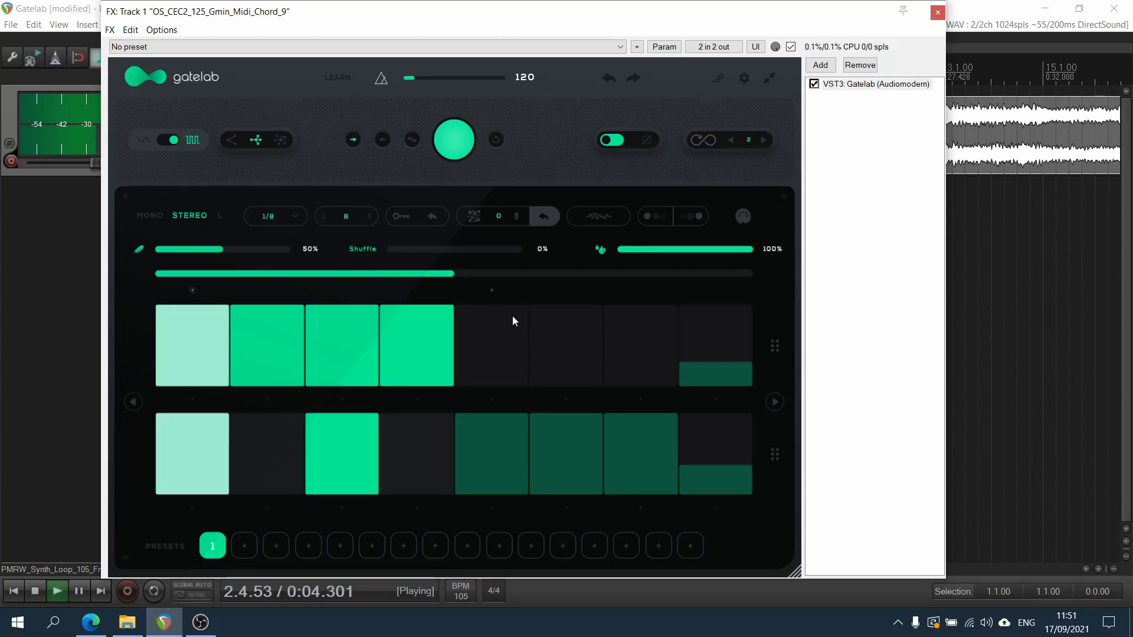
pyautogui.press('space')
pyautogui.moveTo(452, 275); pyautogui.dragTo(753, 275)
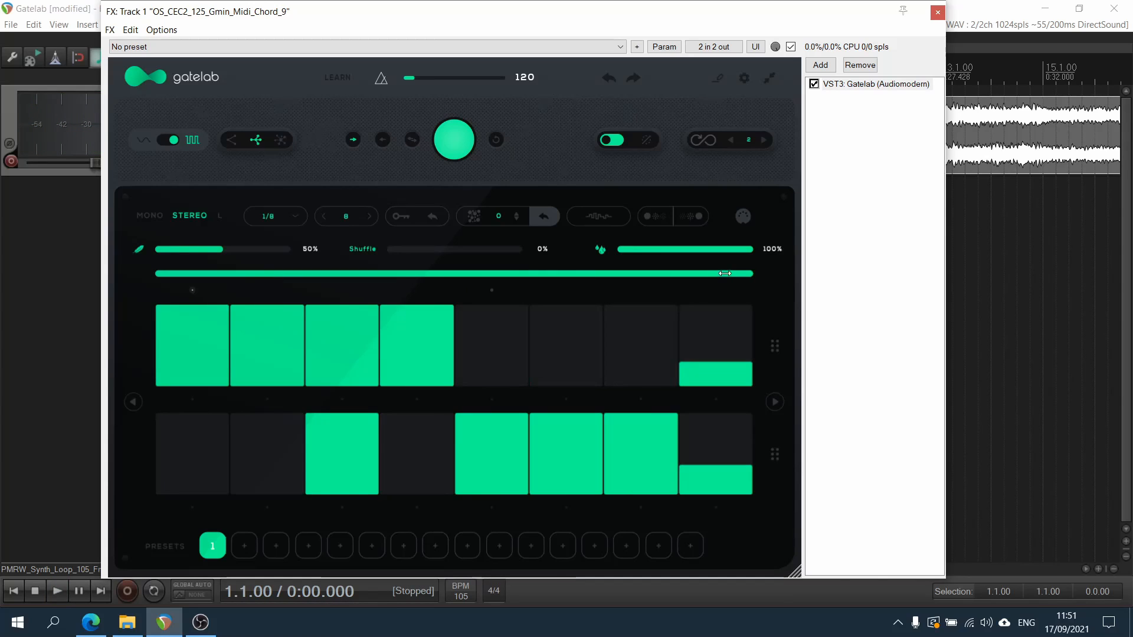
pyautogui.press('space')
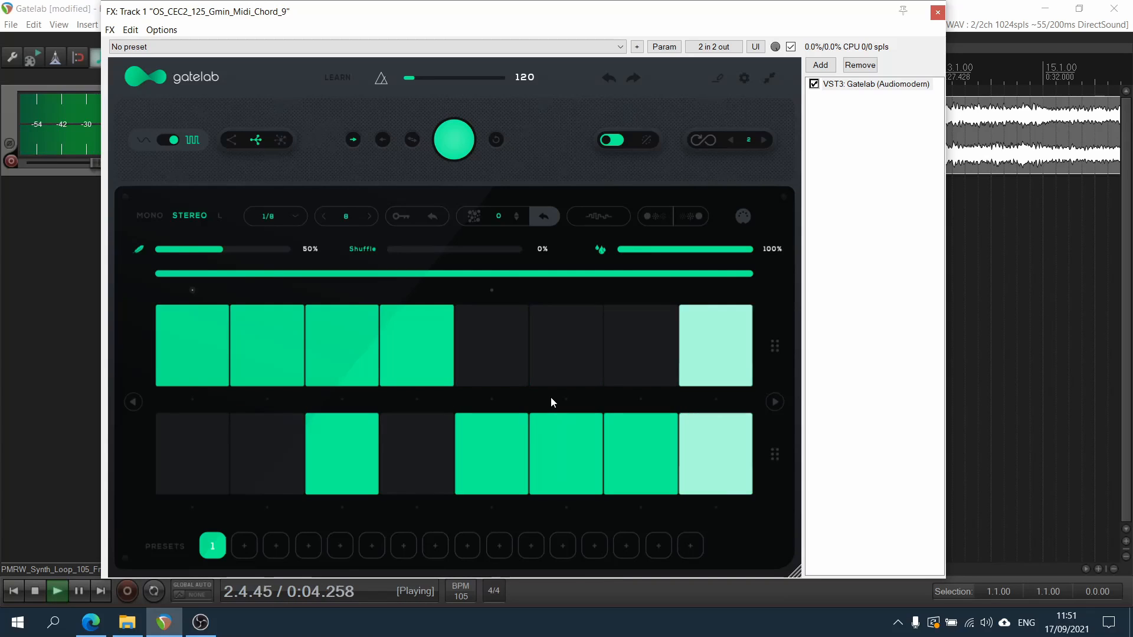
pyautogui.press('space')
# Shift the pattern of both lanes several steps to the right and a couple of steps back to the left
pyautogui.click(775, 402)
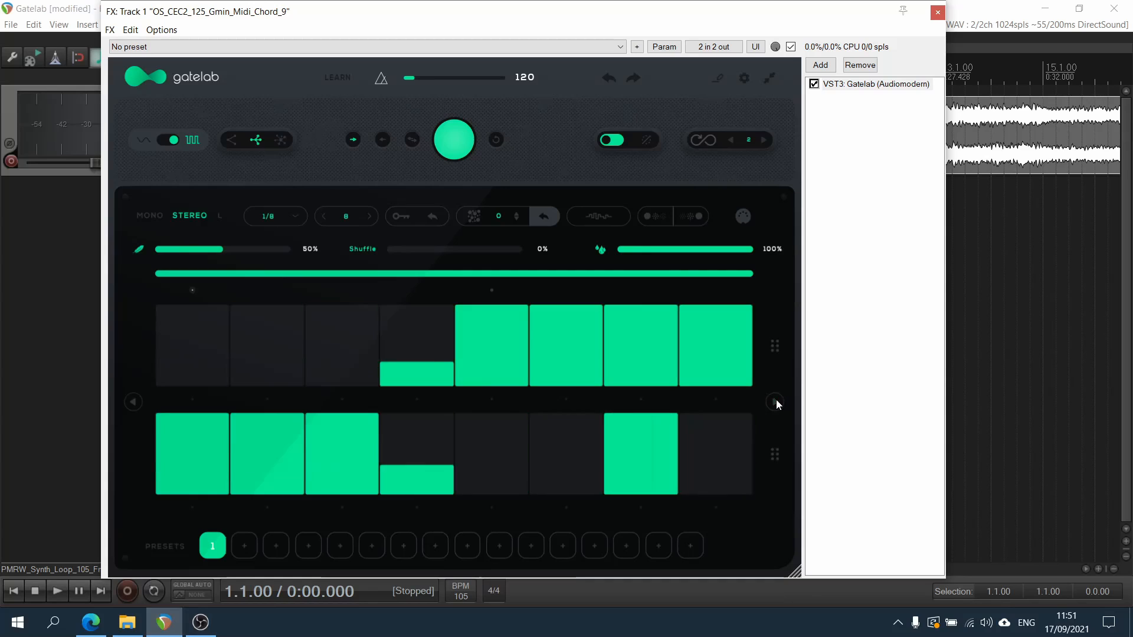
pyautogui.click(774, 402)
pyautogui.click(774, 402)
pyautogui.click(138, 404)
pyautogui.click(138, 404)
pyautogui.click(138, 404)
pyautogui.click(138, 404)
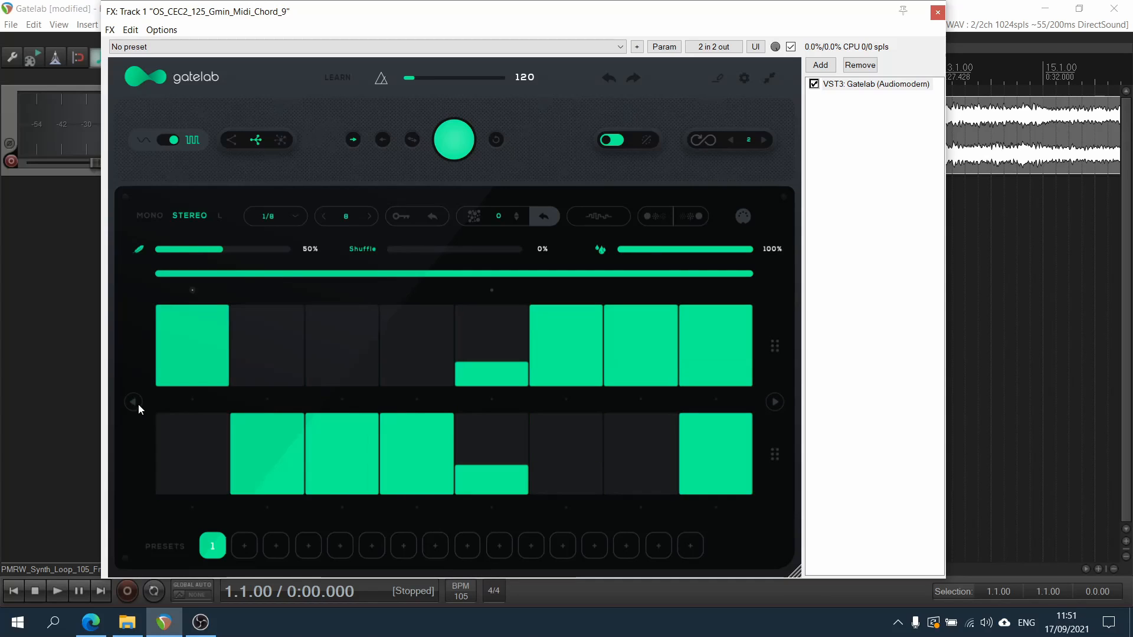
# Copy the upper lane's pattern onto the lower lane, and switch to mono and back to stereo
pyautogui.moveTo(775, 346); pyautogui.dragTo(781, 426)
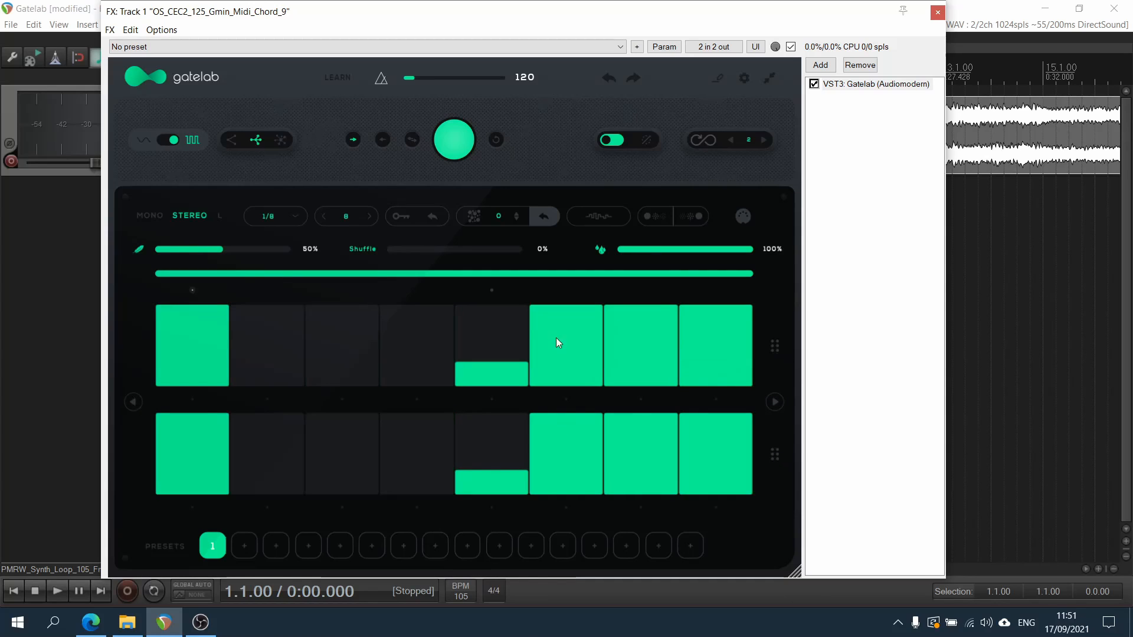
pyautogui.click(158, 215)
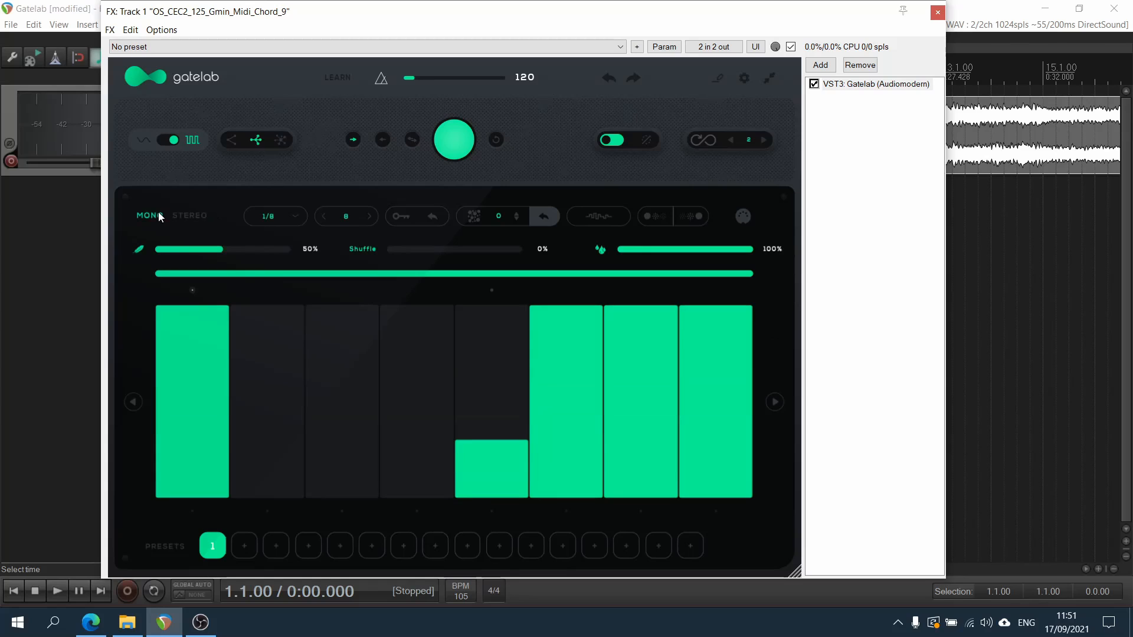
pyautogui.click(185, 220)
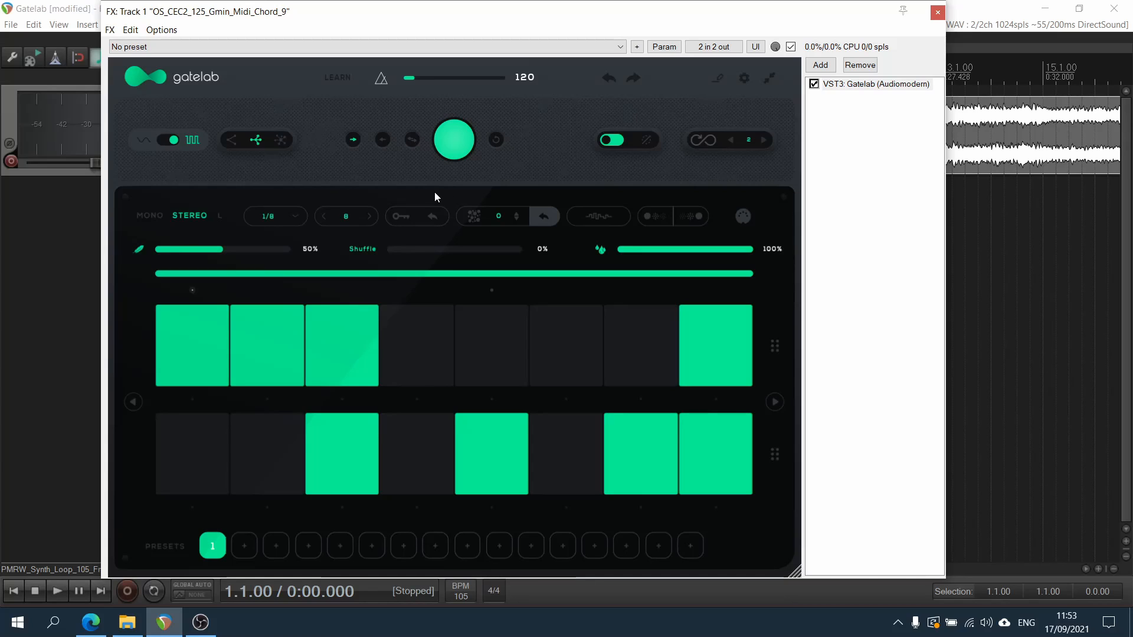
# Lock steps 5 and 7 of the lower lane and steps 2 and 3 of the upper lane
pyautogui.rightClick(503, 446)
pyautogui.rightClick(654, 429)
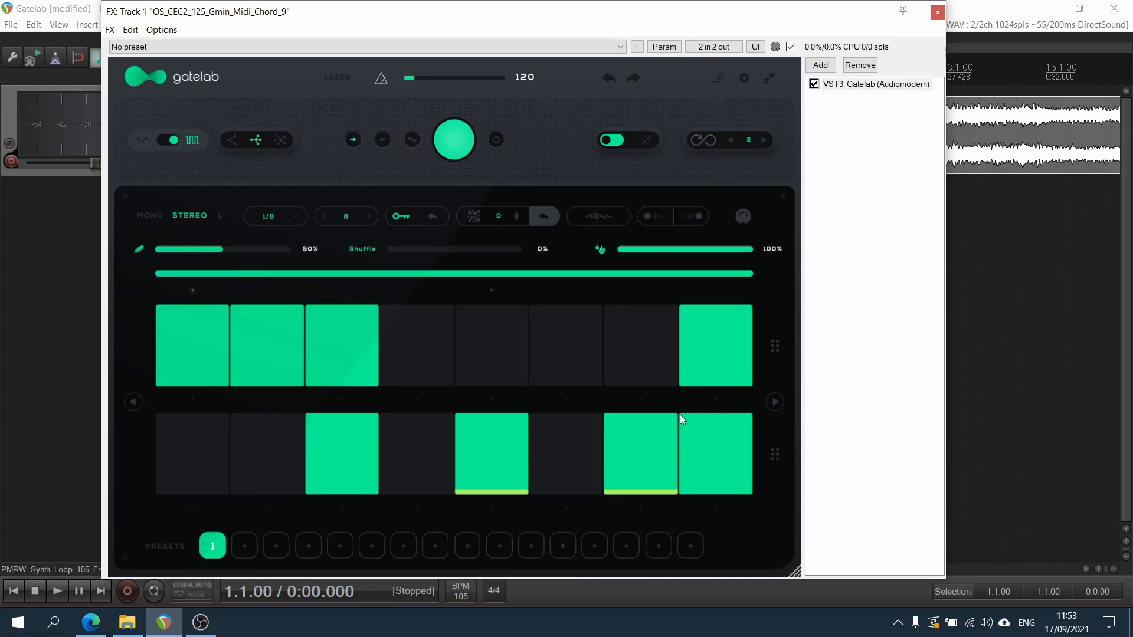
pyautogui.rightClick(361, 367)
pyautogui.rightClick(257, 352)
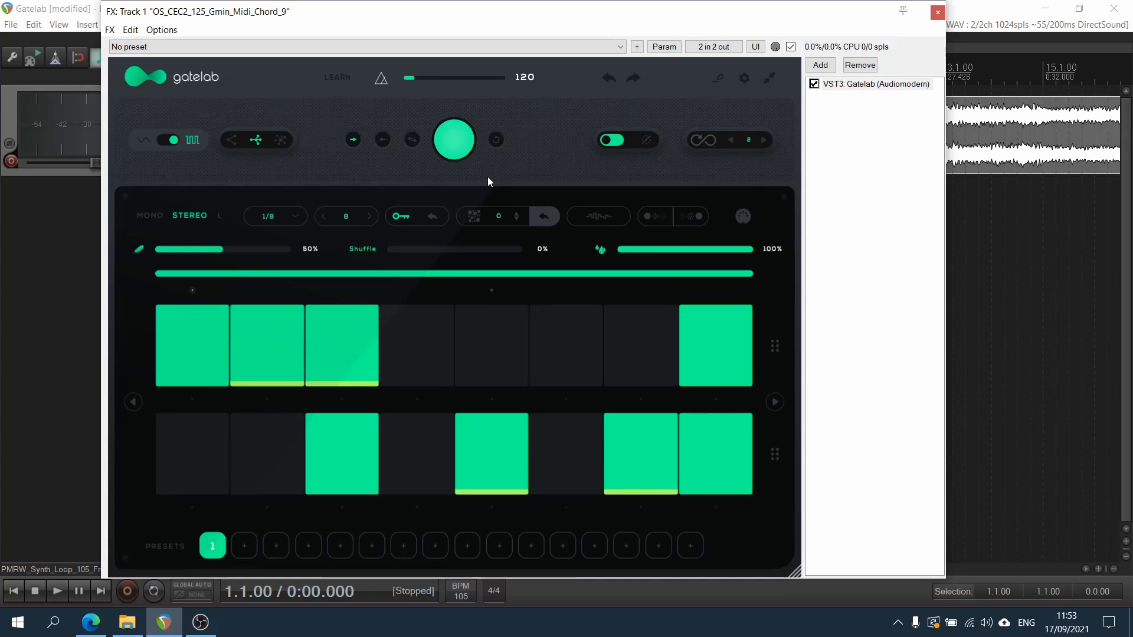
# Generate several random patterns in a row while the locked steps are kept
pyautogui.click(452, 139)
pyautogui.click(452, 140)
pyautogui.click(452, 140)
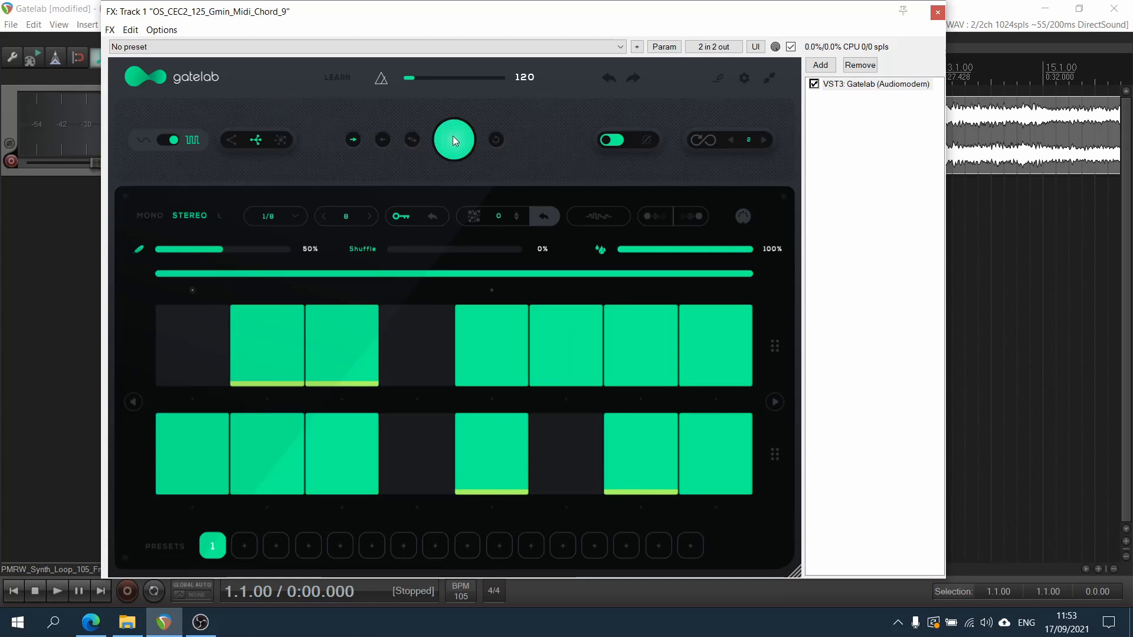
pyautogui.click(452, 139)
pyautogui.click(452, 139)
pyautogui.click(452, 139)
pyautogui.click(452, 140)
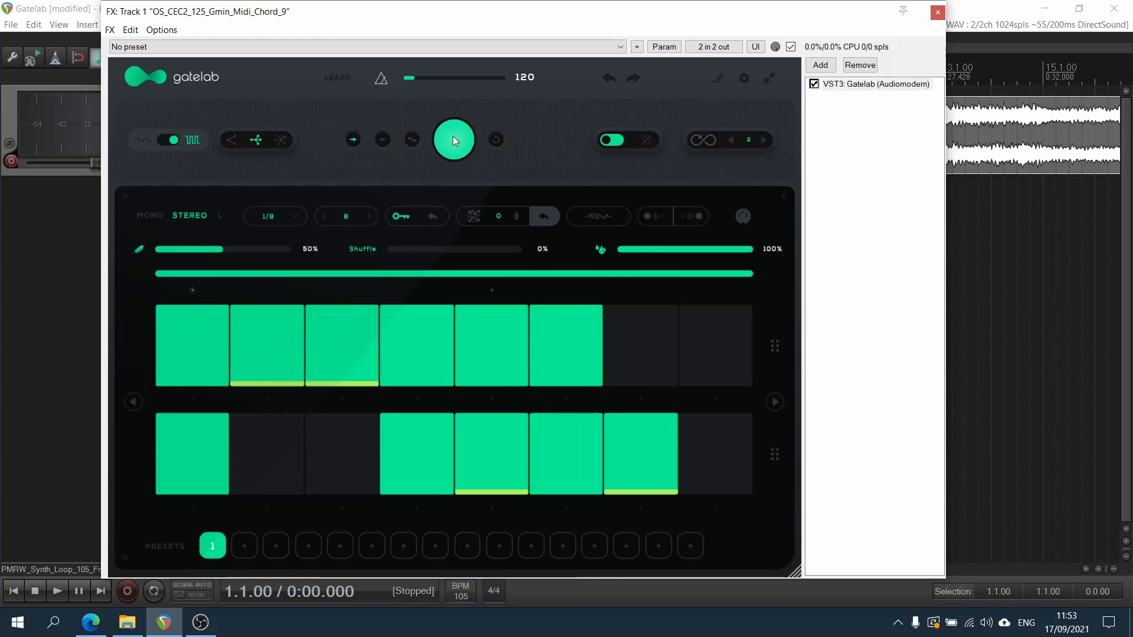
pyautogui.click(452, 140)
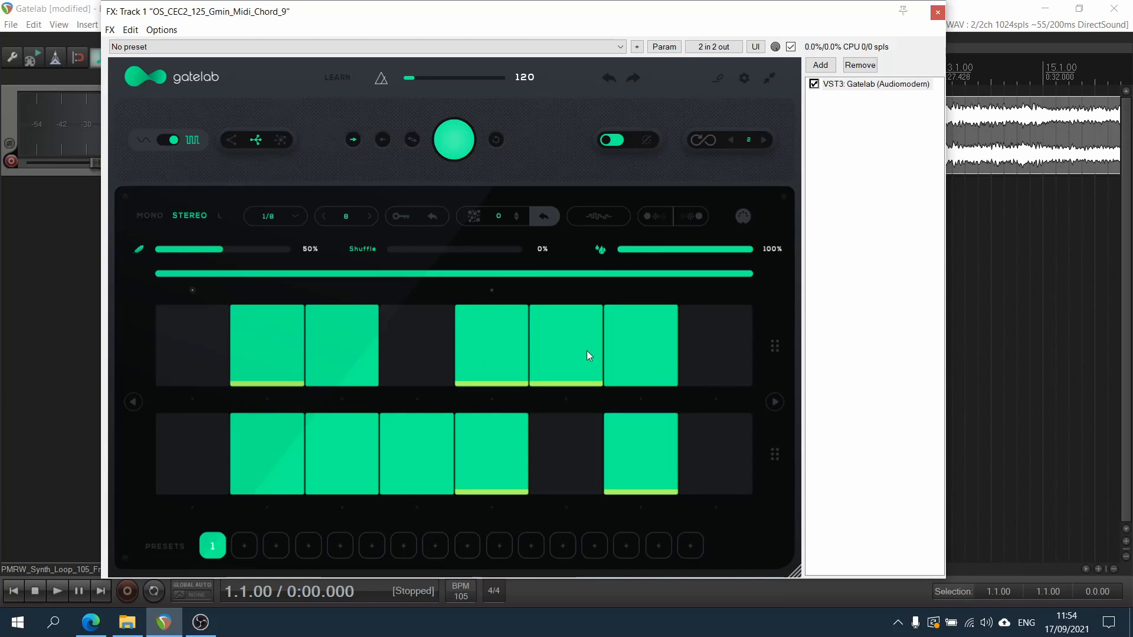
# Unlock steps 2, 5 and 6 of the upper lane and steps 5 and 7 of the lower lane
pyautogui.click(402, 217)
pyautogui.click(290, 367)
pyautogui.click(489, 356)
pyautogui.click(574, 353)
pyautogui.click(635, 458)
pyautogui.click(466, 471)
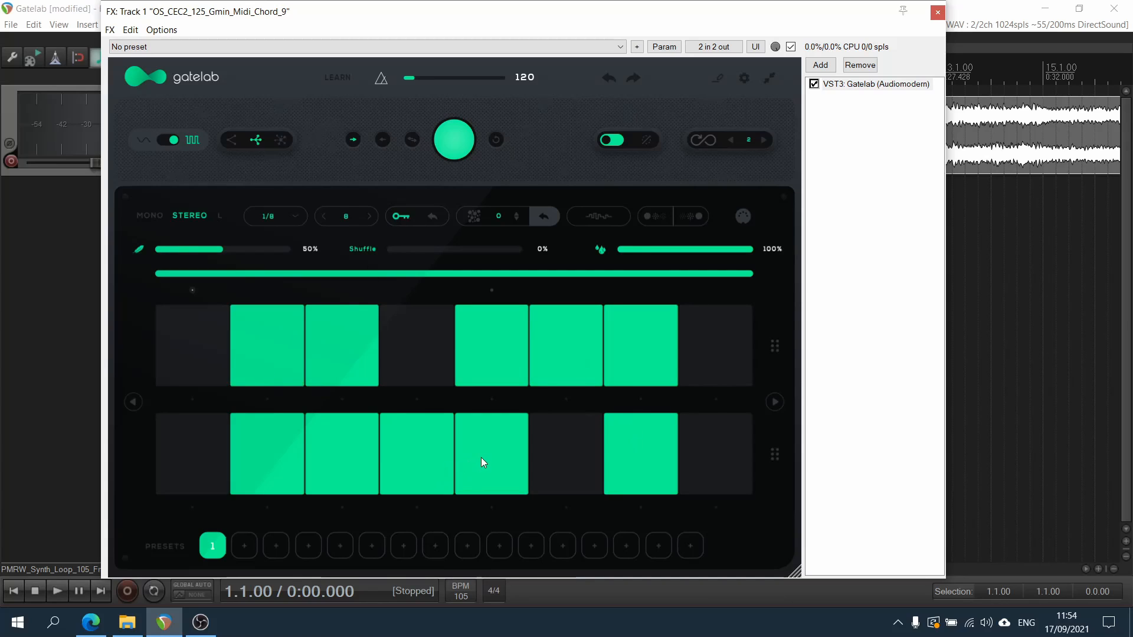
# Cycle through the division options of step 2 in the upper lane and leave it divided into 3
pyautogui.click(261, 398)
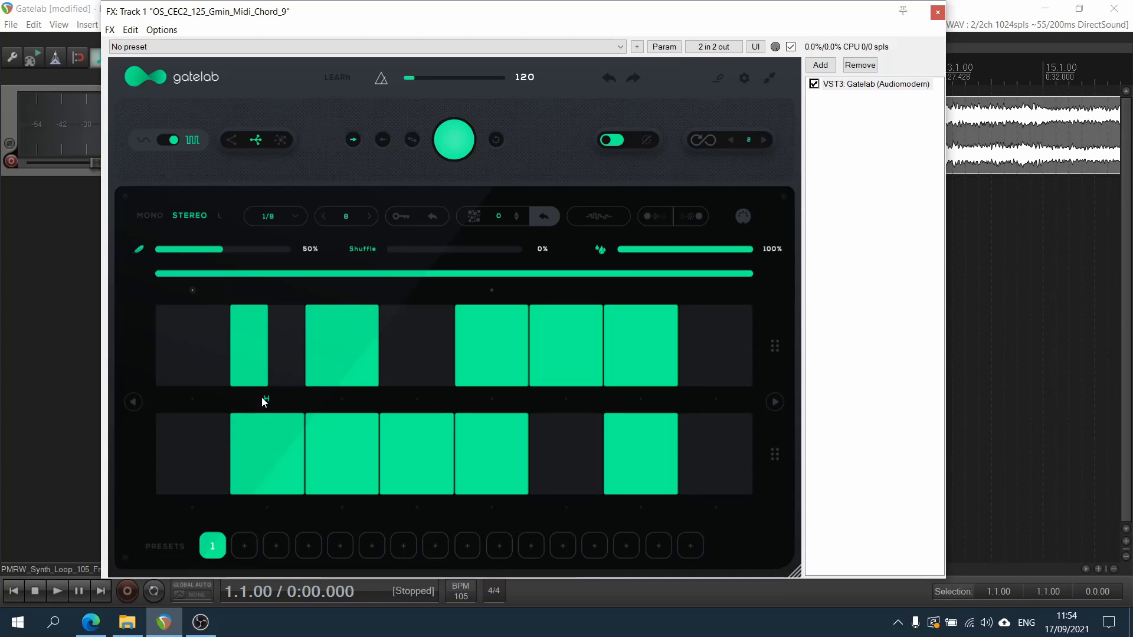
pyautogui.click(267, 399)
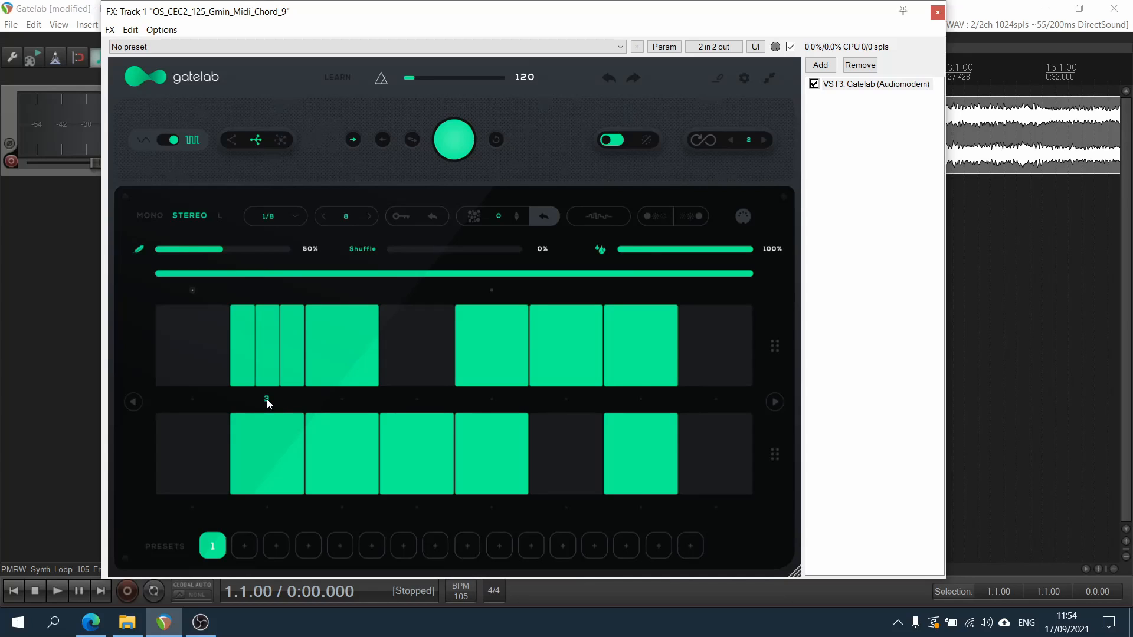
pyautogui.click(267, 399)
pyautogui.click(268, 399)
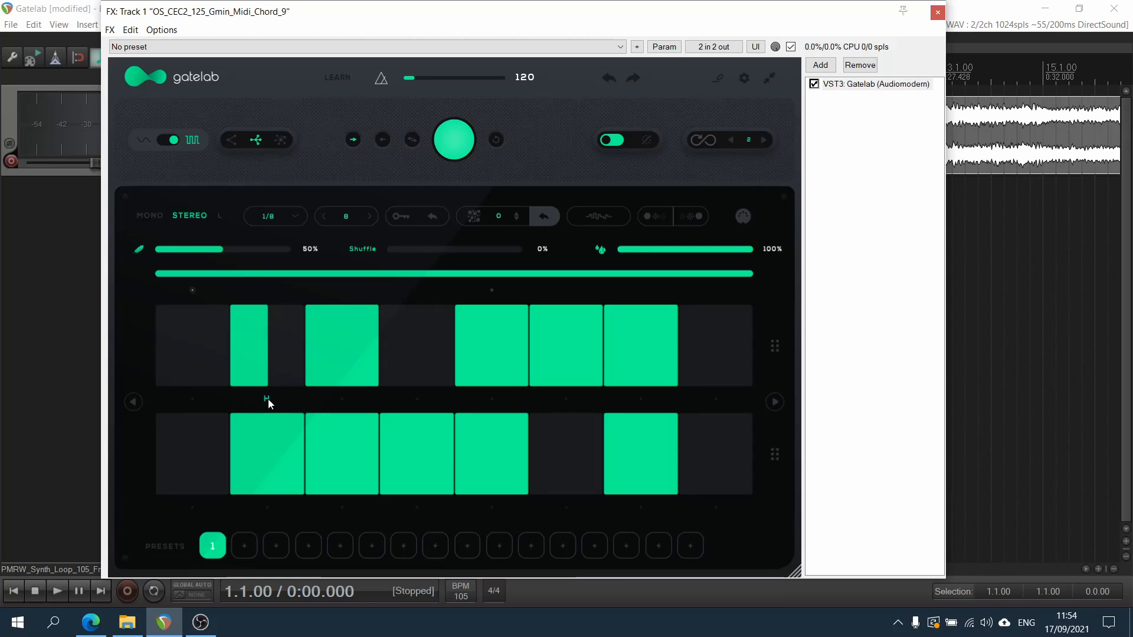
pyautogui.click(268, 399)
pyautogui.click(267, 399)
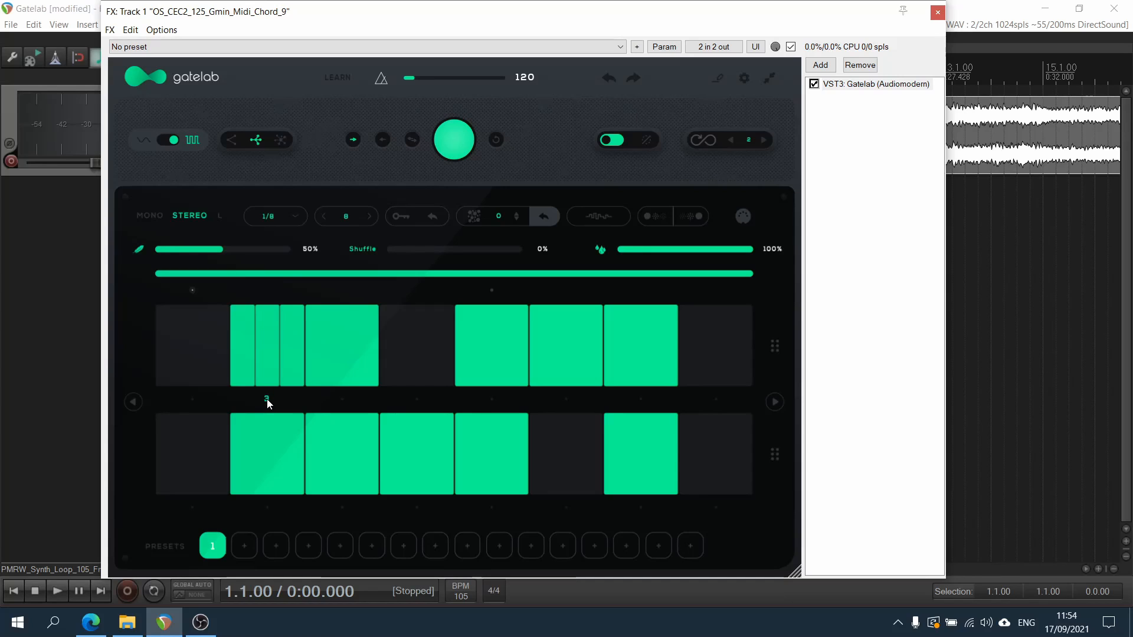
# Divide step 4 of the lower lane into 3, halve step 5, divide the upper lane's step 7 into 2, and audition the pattern
pyautogui.click(418, 489)
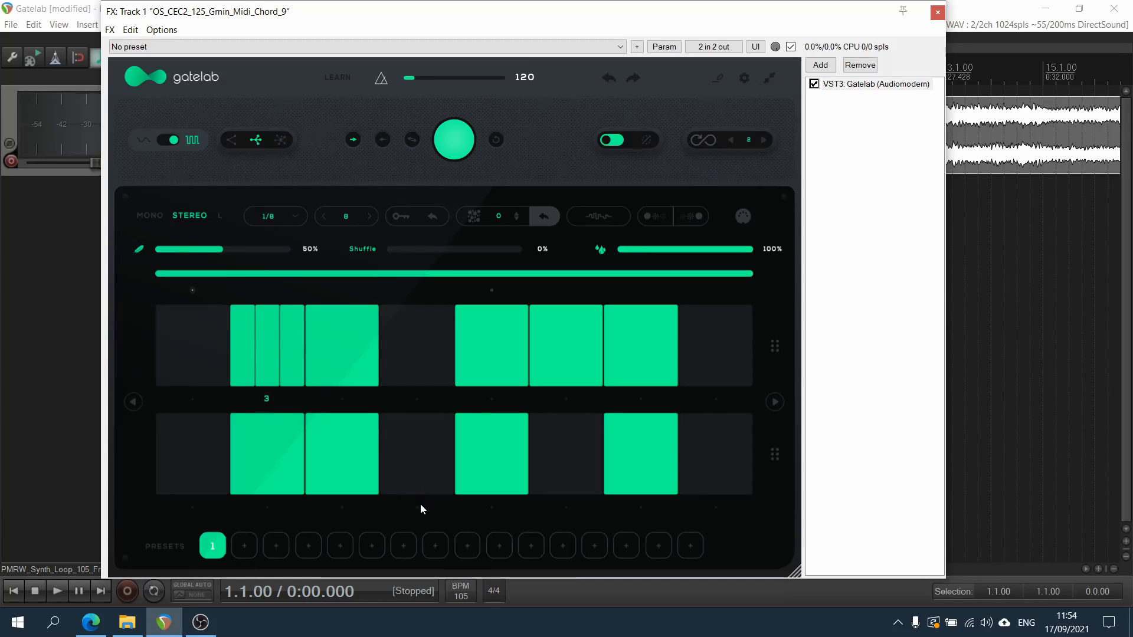
pyautogui.click(416, 505)
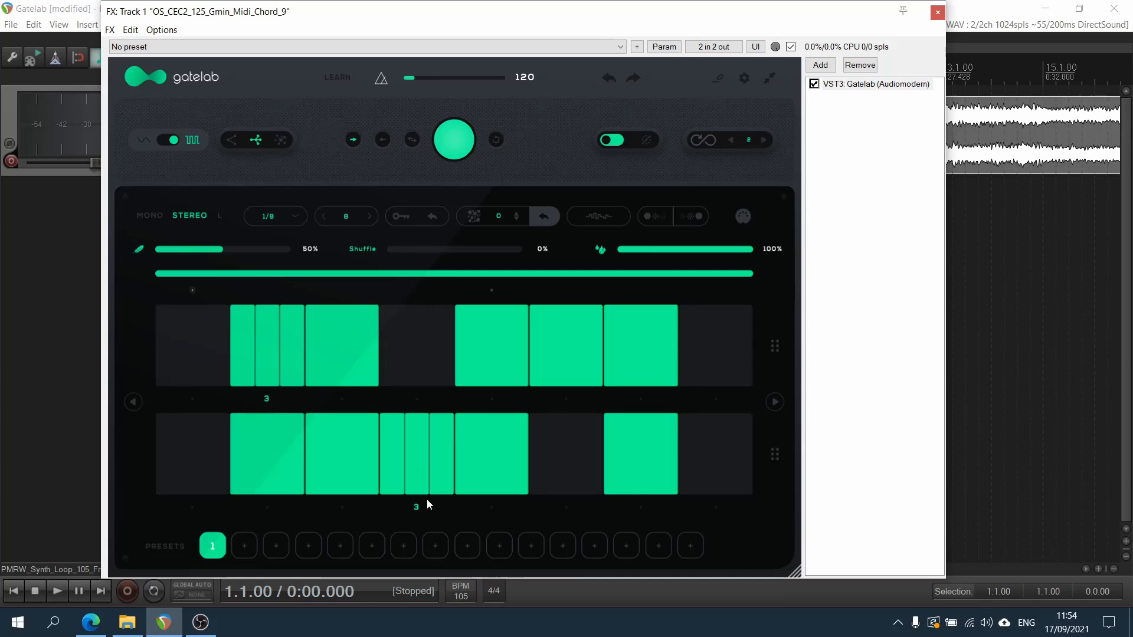
pyautogui.click(497, 507)
pyautogui.press('space')
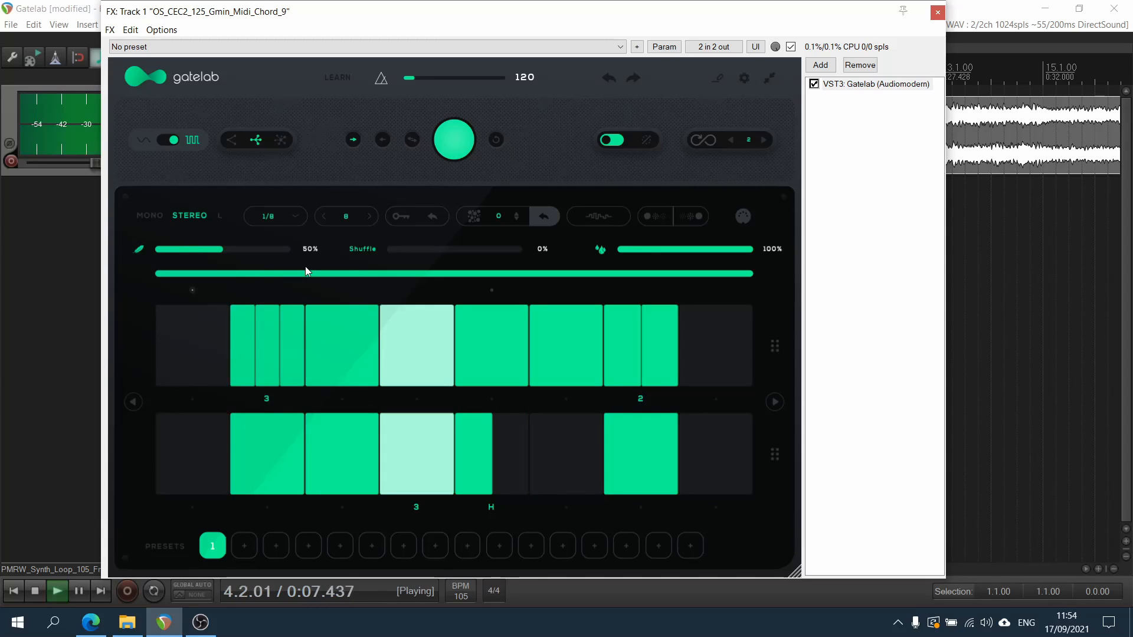
pyautogui.press('space')
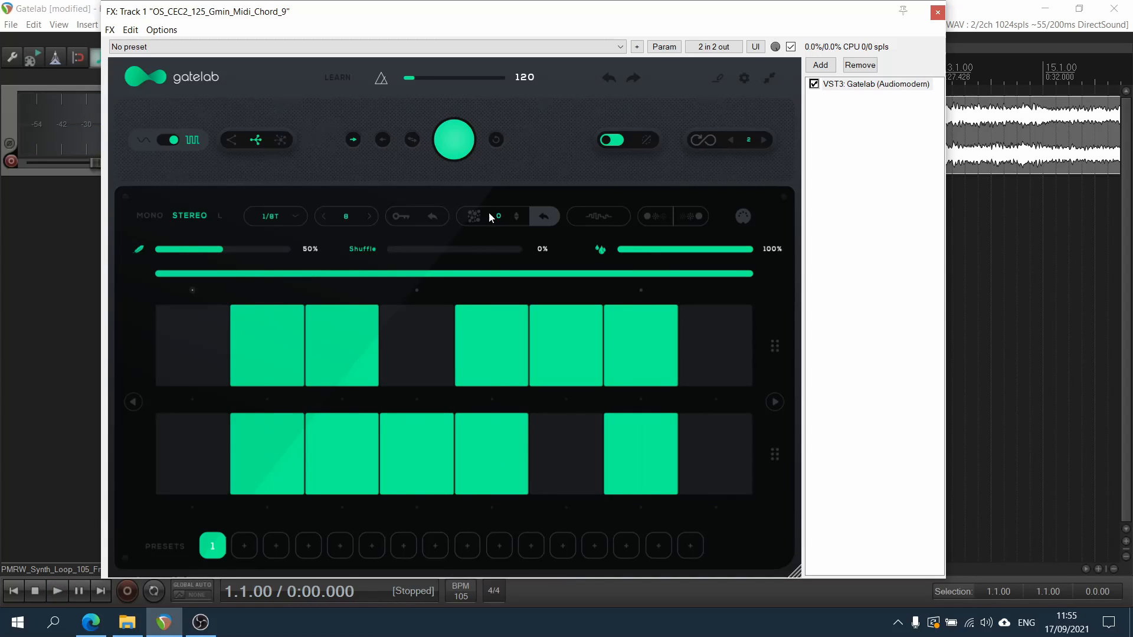
# Set the random step-division amount to 3 and turn on step 4 of the upper lane
pyautogui.doubleClick(499, 218)
pyautogui.write('3')
pyautogui.click(399, 372)
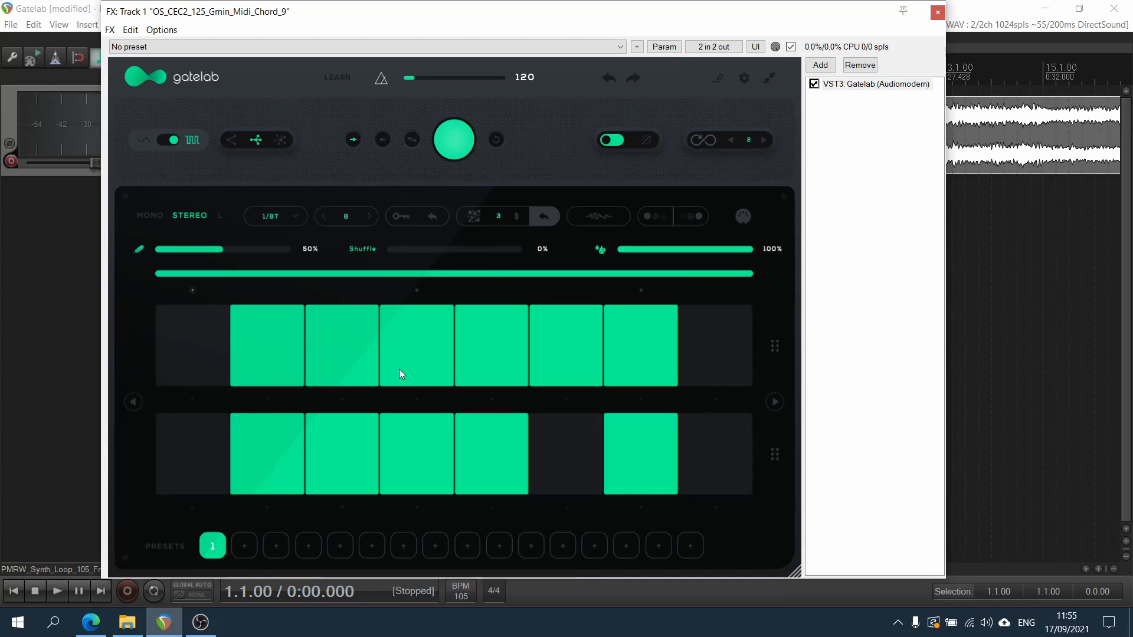
# Halve upper-lane steps 4 and 5, divide step 6 into 2 and step 7 into 3, and divide the lower lane's step 3 into 3
pyautogui.click(419, 401)
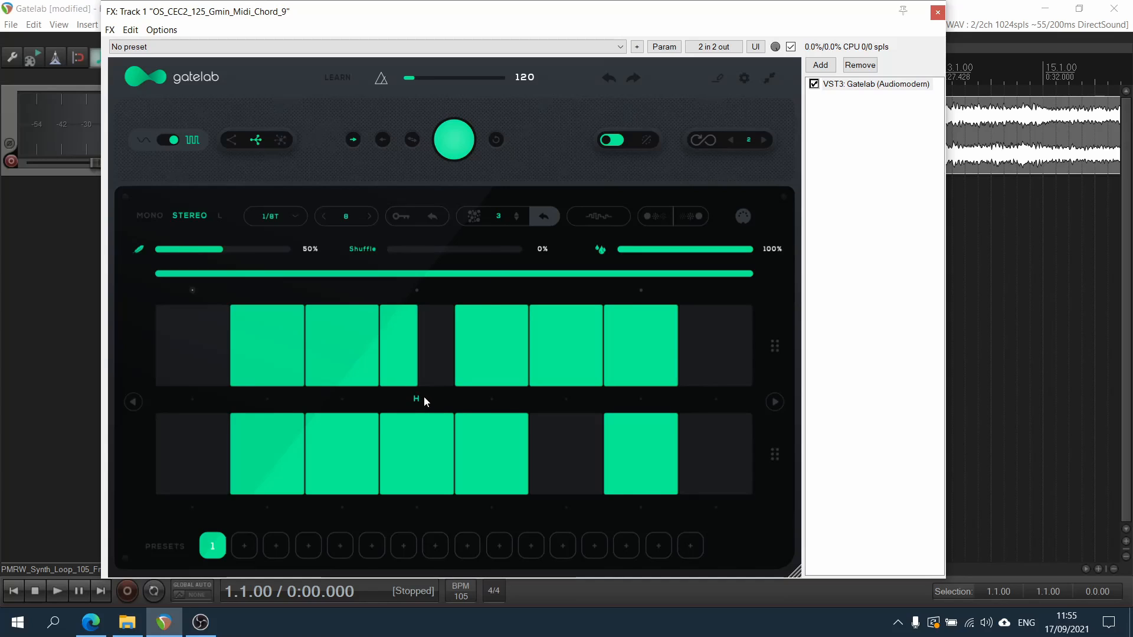
pyautogui.click(498, 399)
pyautogui.click(567, 400)
pyautogui.click(566, 401)
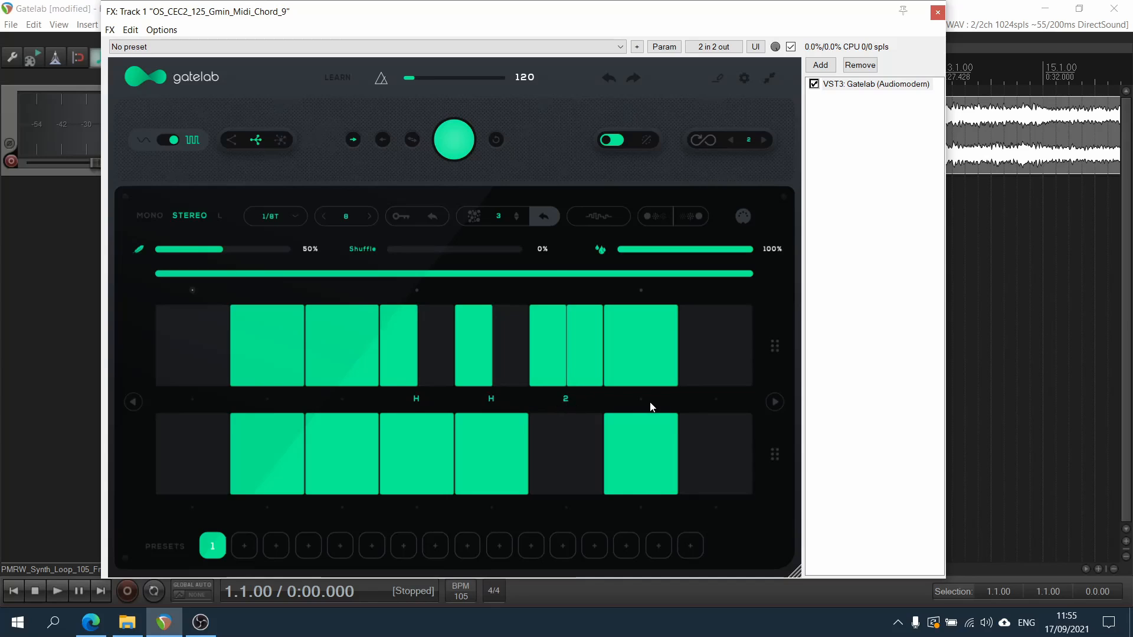
pyautogui.click(639, 401)
pyautogui.click(640, 404)
pyautogui.click(342, 507)
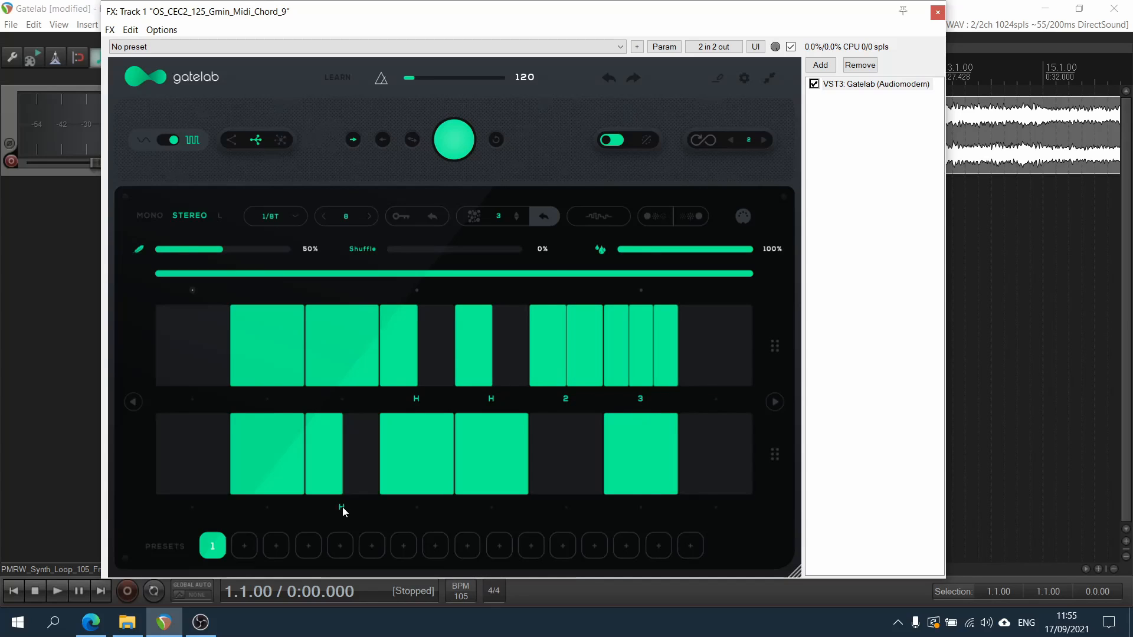
pyautogui.click(342, 507)
pyautogui.click(342, 508)
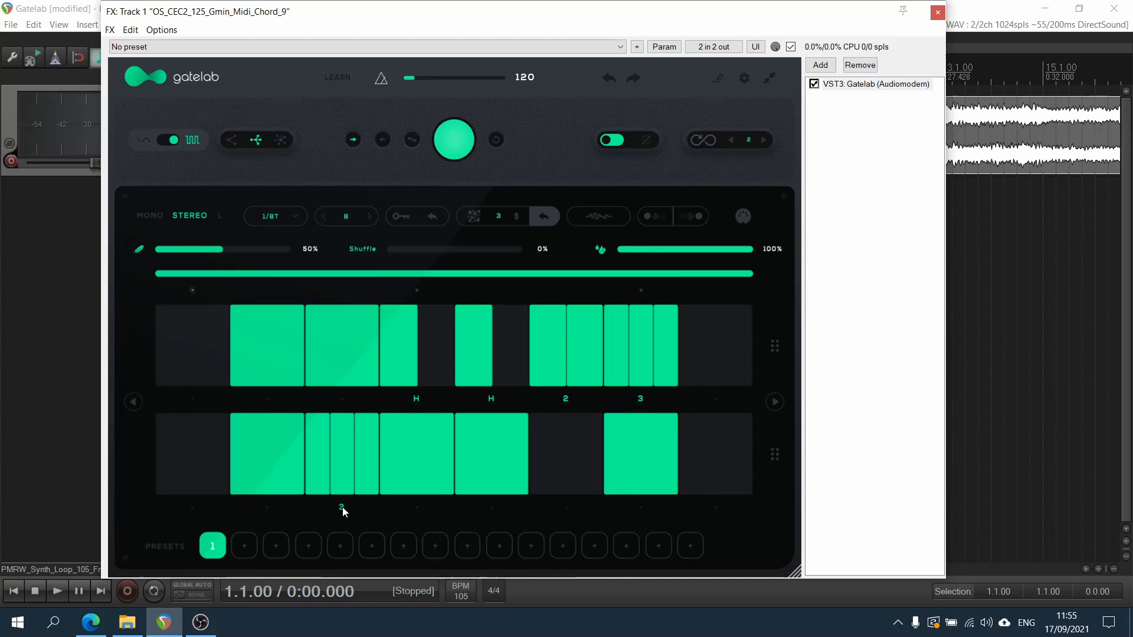
# Randomize the step divisions of both lanes many times in a row
pyautogui.click(477, 218)
pyautogui.click(475, 217)
pyautogui.click(476, 217)
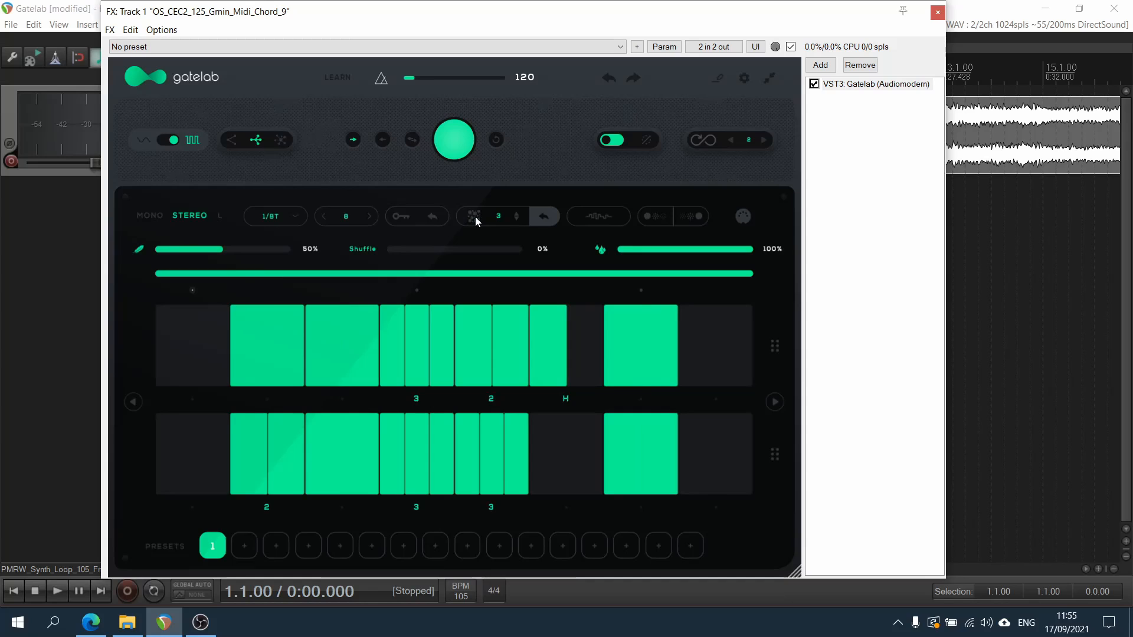
pyautogui.click(475, 217)
pyautogui.click(475, 217)
pyautogui.click(476, 218)
pyautogui.click(476, 217)
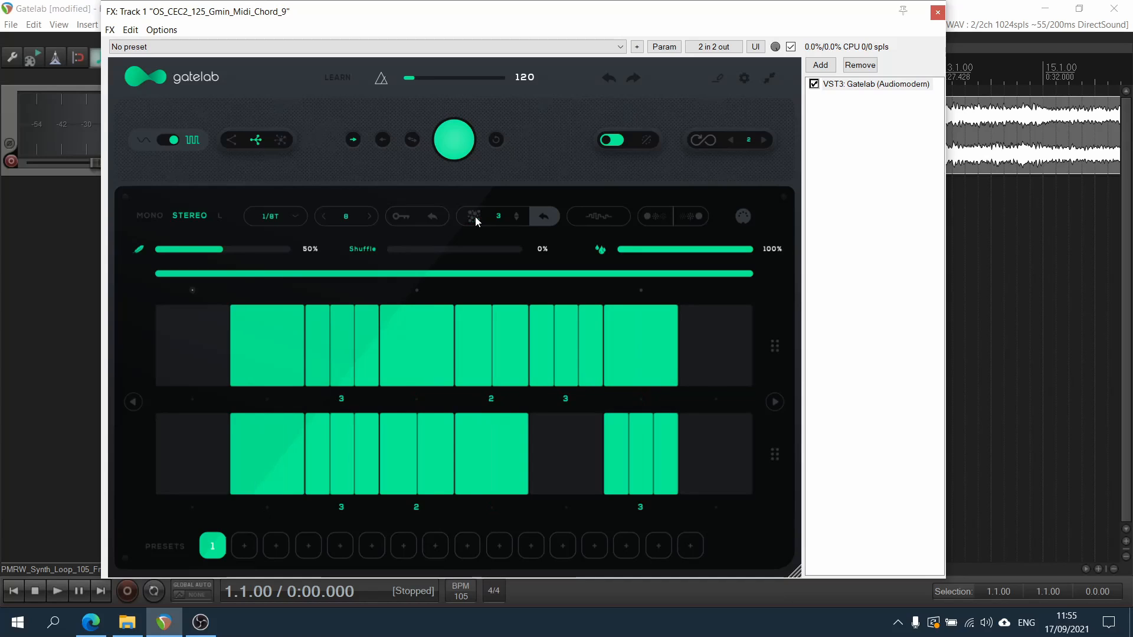
pyautogui.click(475, 217)
pyautogui.click(476, 217)
pyautogui.click(476, 217)
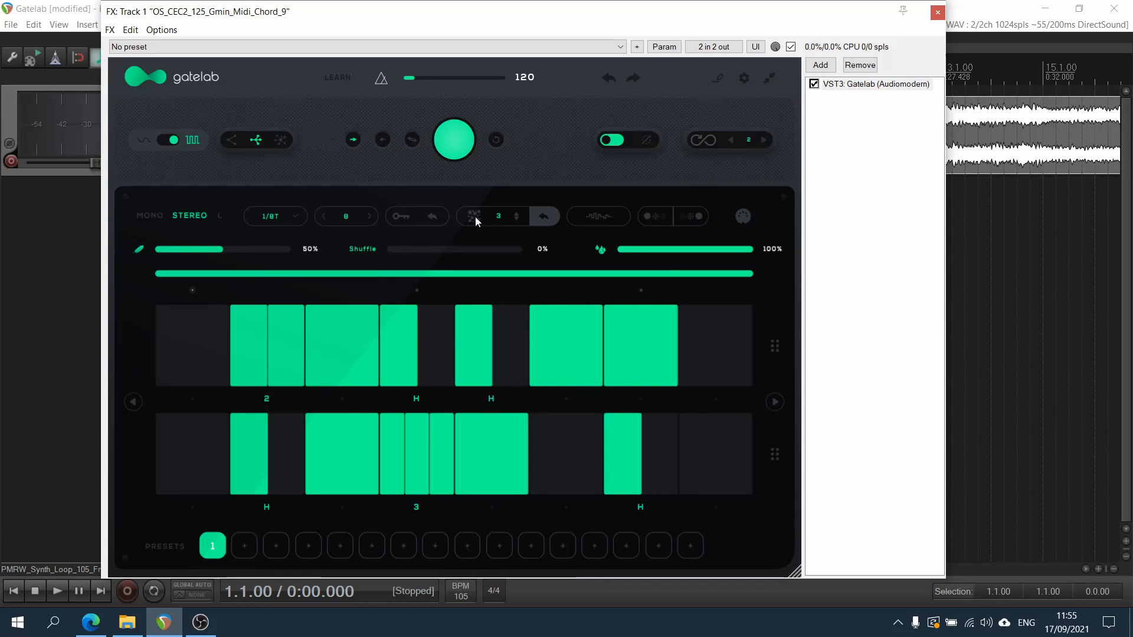
pyautogui.click(476, 217)
pyautogui.click(476, 217)
# Play the track, randomize the step divisions twice during playback, and stop it
pyautogui.press('space')
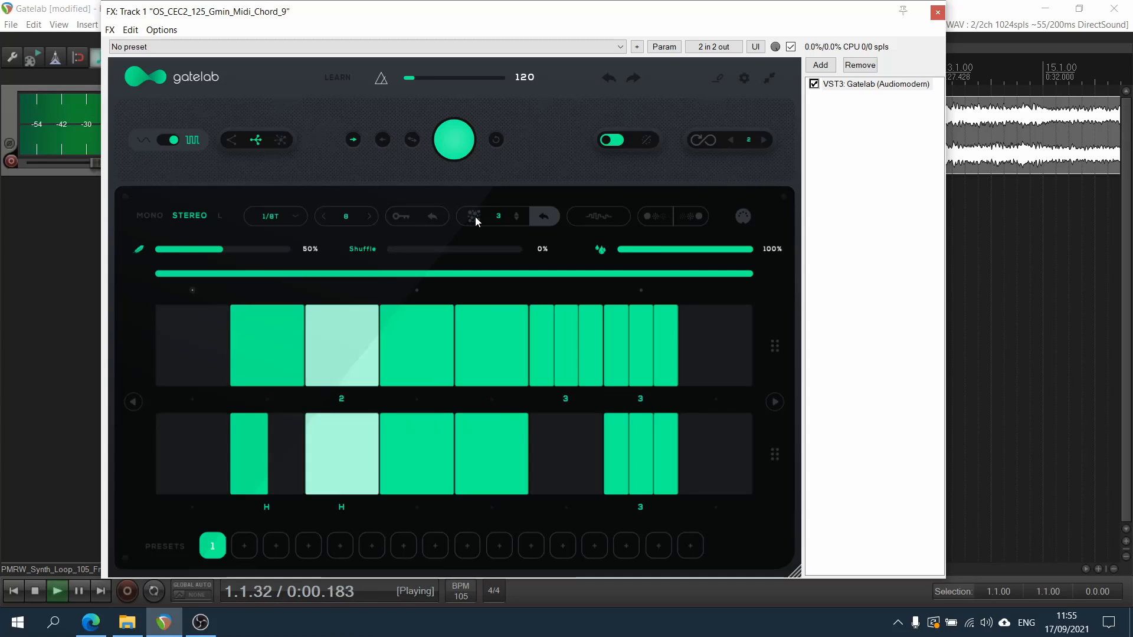
pyautogui.click(476, 217)
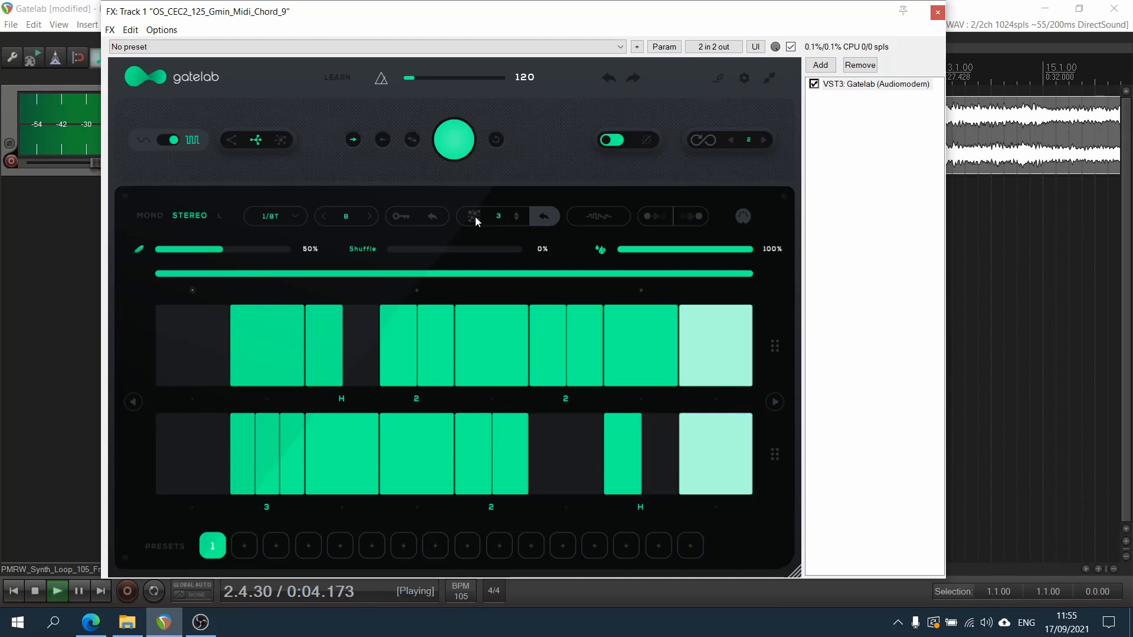
pyautogui.click(476, 218)
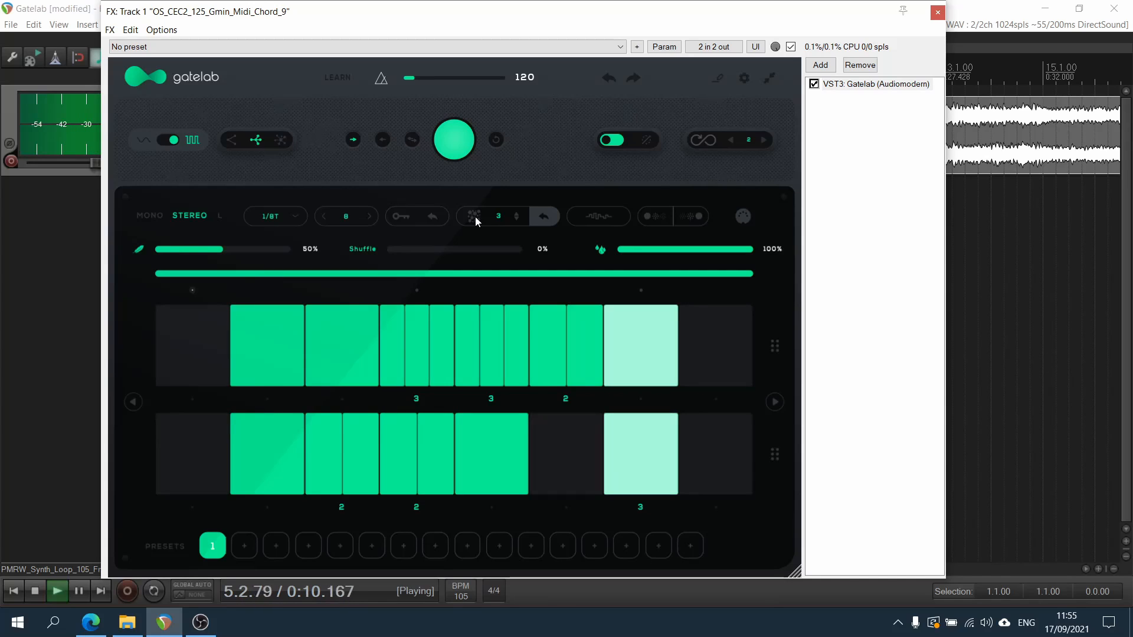
pyautogui.press('space')
# Browse both pages of the built-in patterns, load the first crossed-arcs wave pattern, and return to the sequencer
pyautogui.click(599, 216)
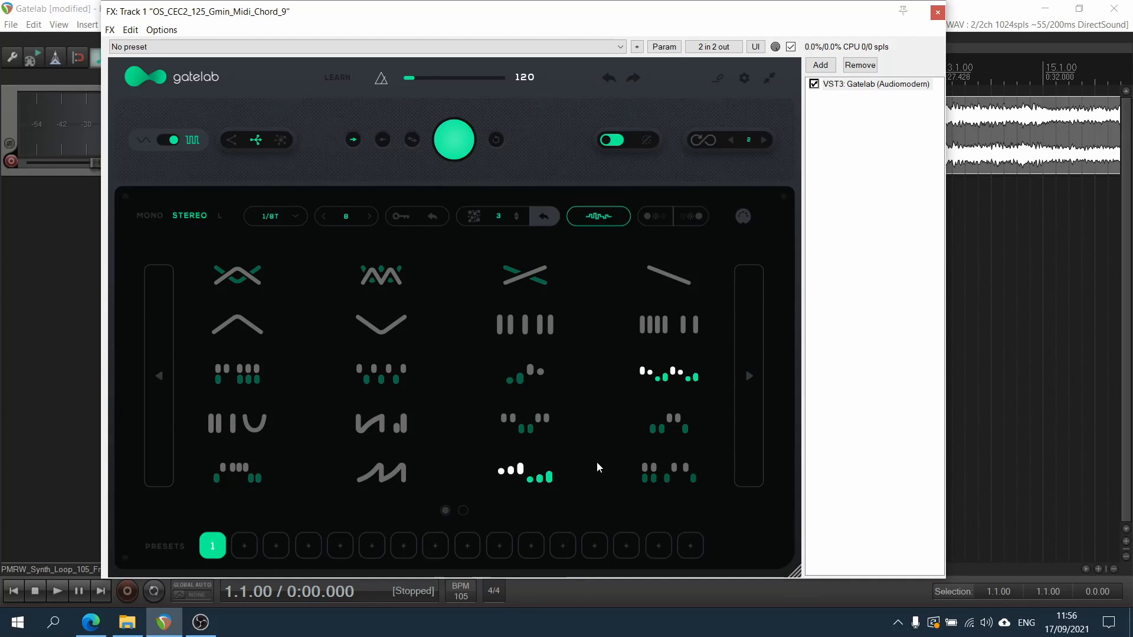
pyautogui.click(750, 373)
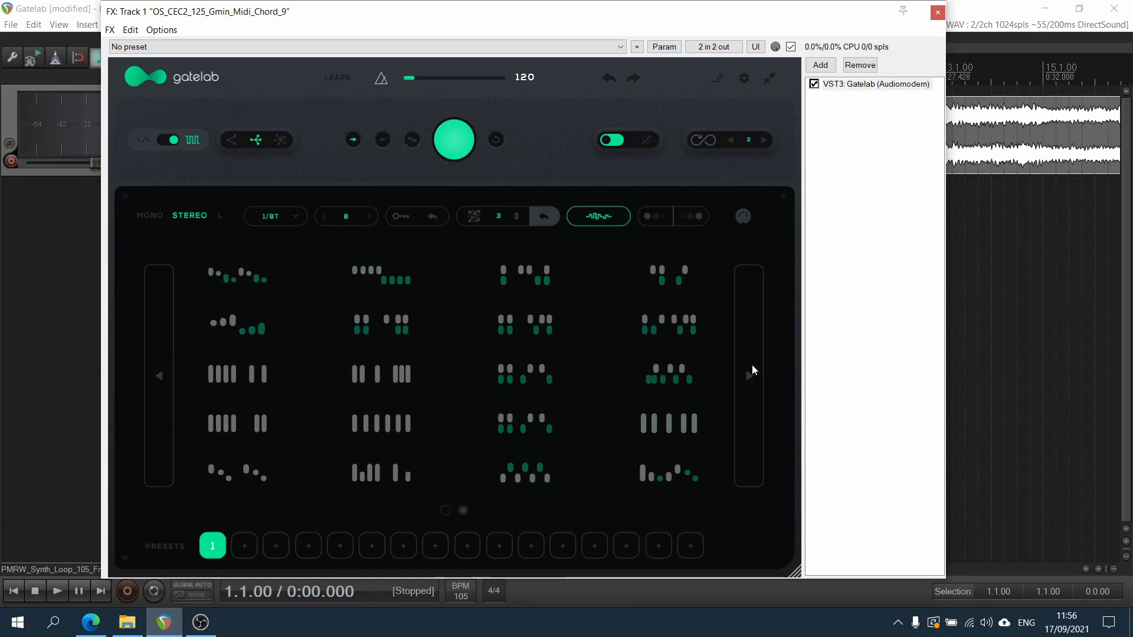
pyautogui.click(159, 374)
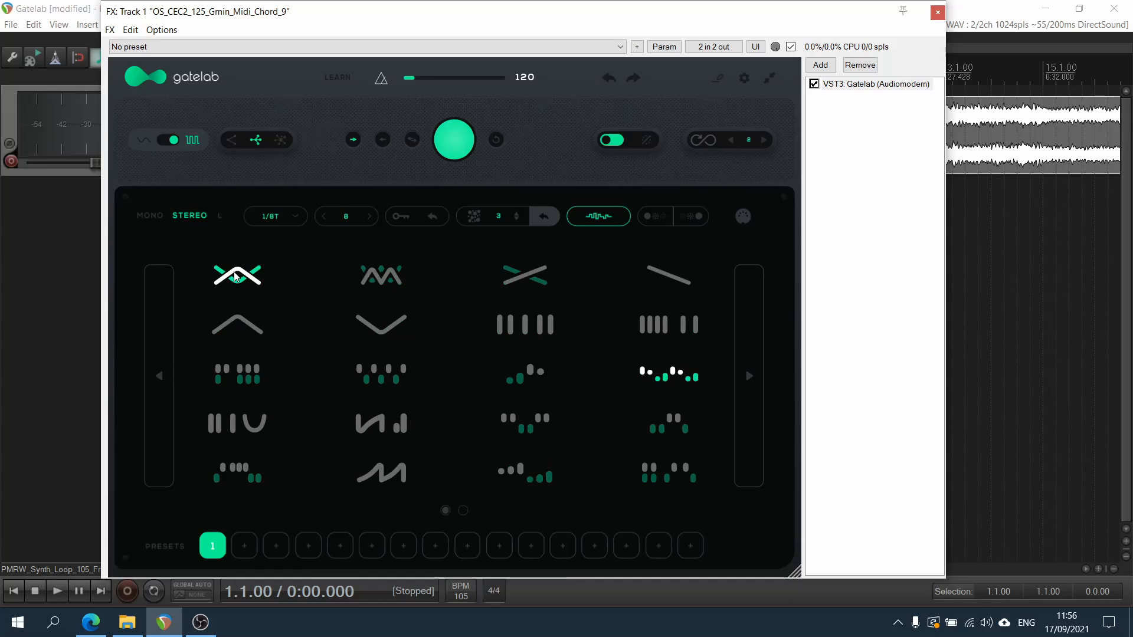
pyautogui.click(236, 276)
pyautogui.click(599, 216)
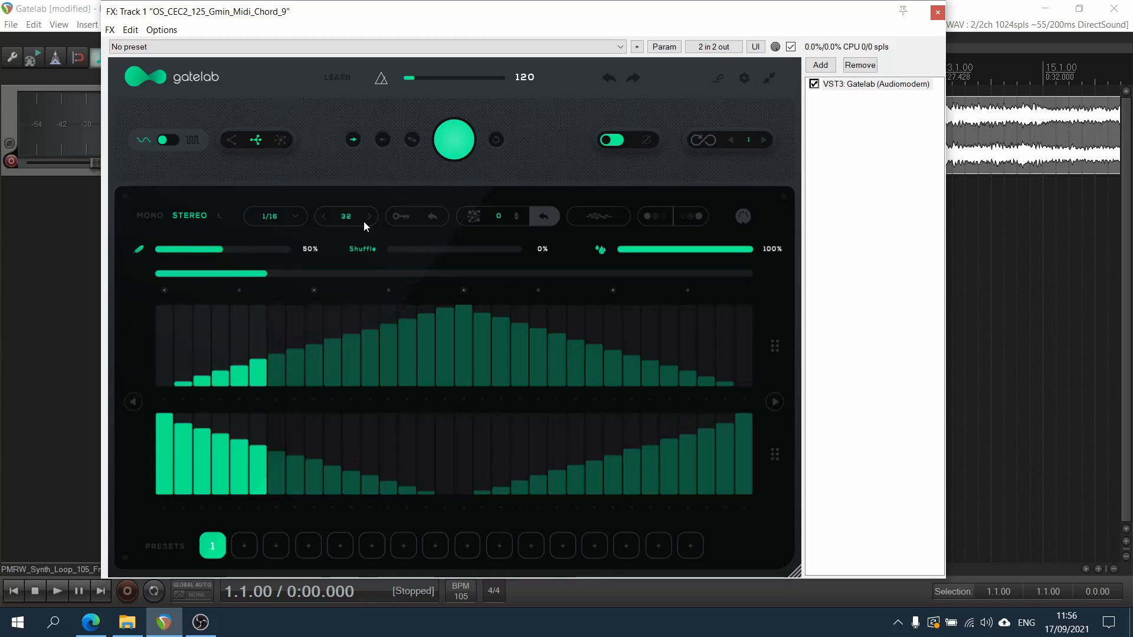
# Play the wave pattern, extend the loop range to cover all 32 steps, and stop playback
pyautogui.press('space')
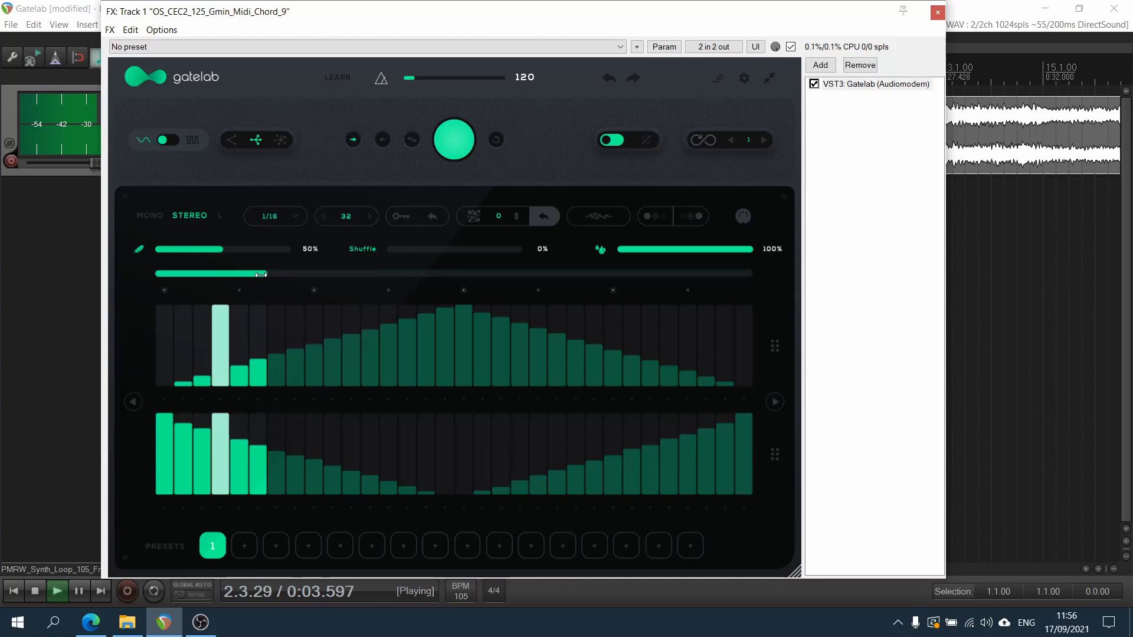
pyautogui.moveTo(261, 274); pyautogui.dragTo(754, 274)
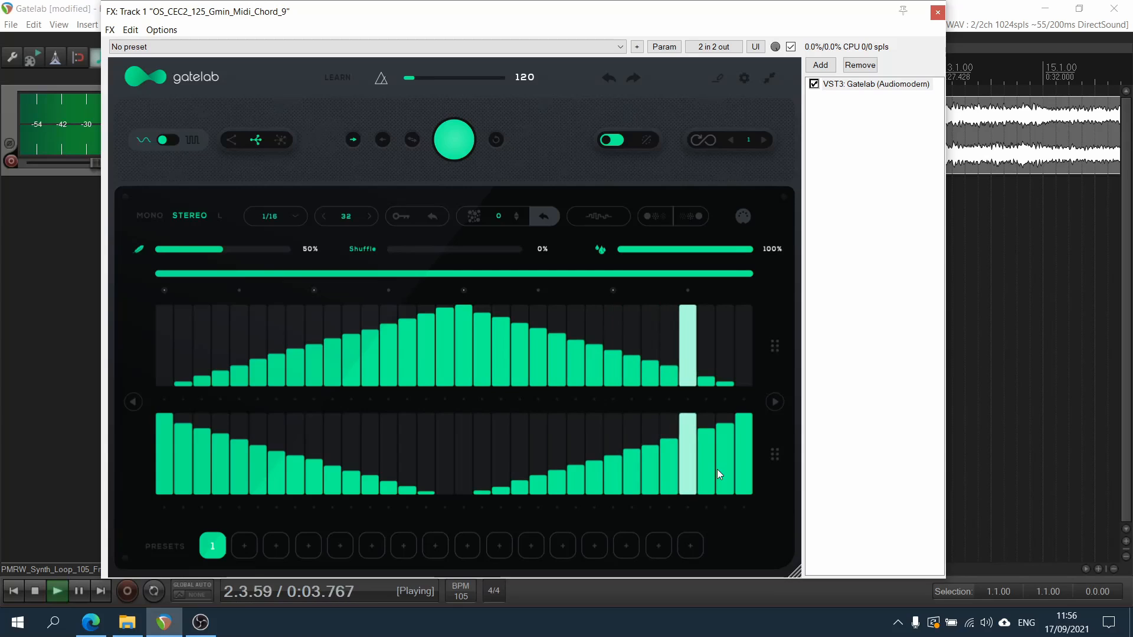
pyautogui.press('space')
# Load the mono gate pattern drawn as four bars plus two bars, and audition it in the sequencer
pyautogui.click(589, 213)
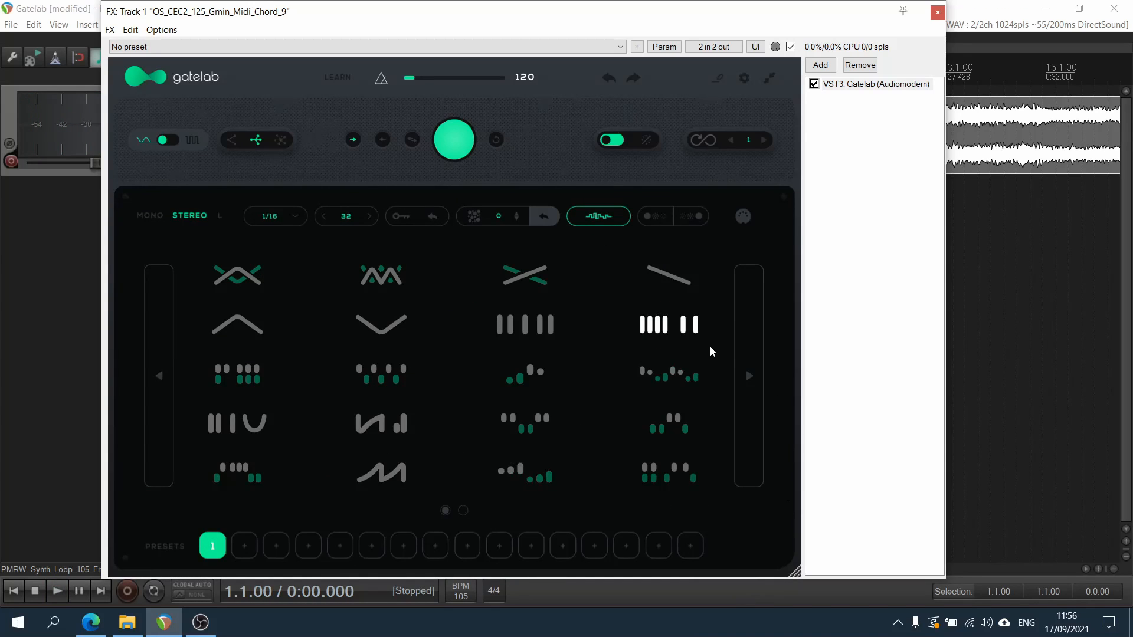
pyautogui.click(686, 342)
pyautogui.press('space')
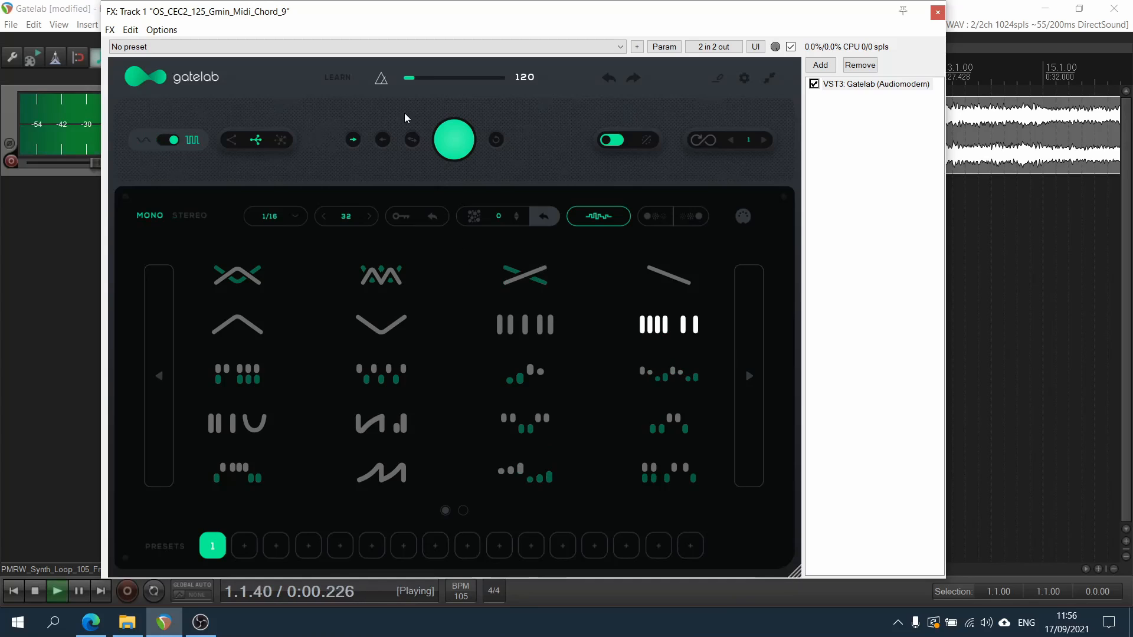
pyautogui.click(611, 218)
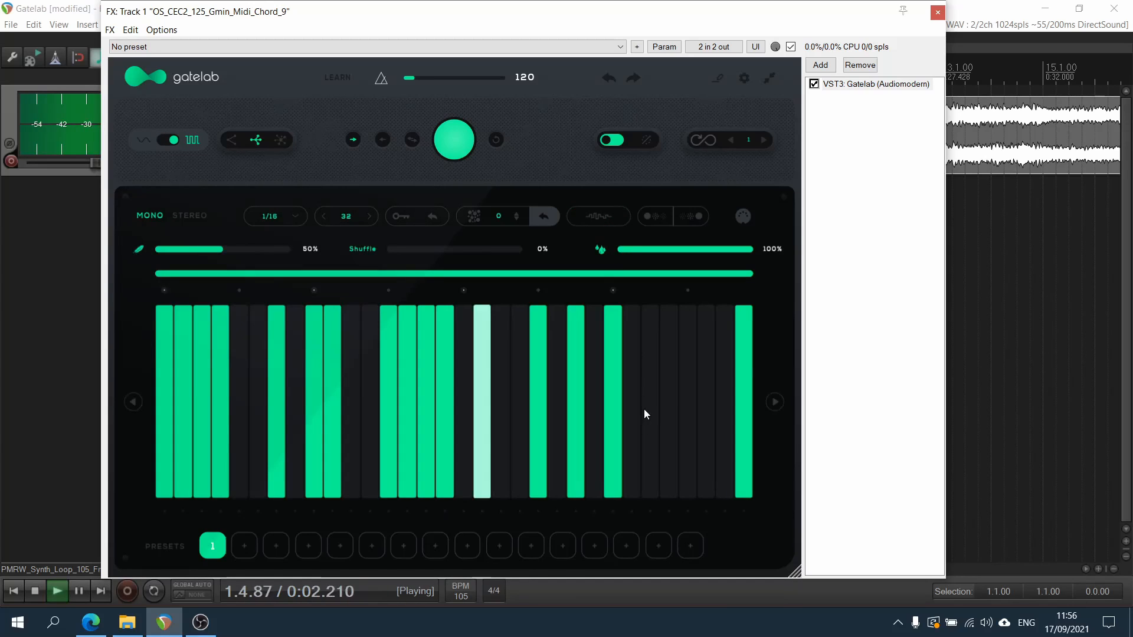
pyautogui.press('space')
# Set the sequencer rate to 1/32 and audition the mono gate pattern
pyautogui.click(277, 217)
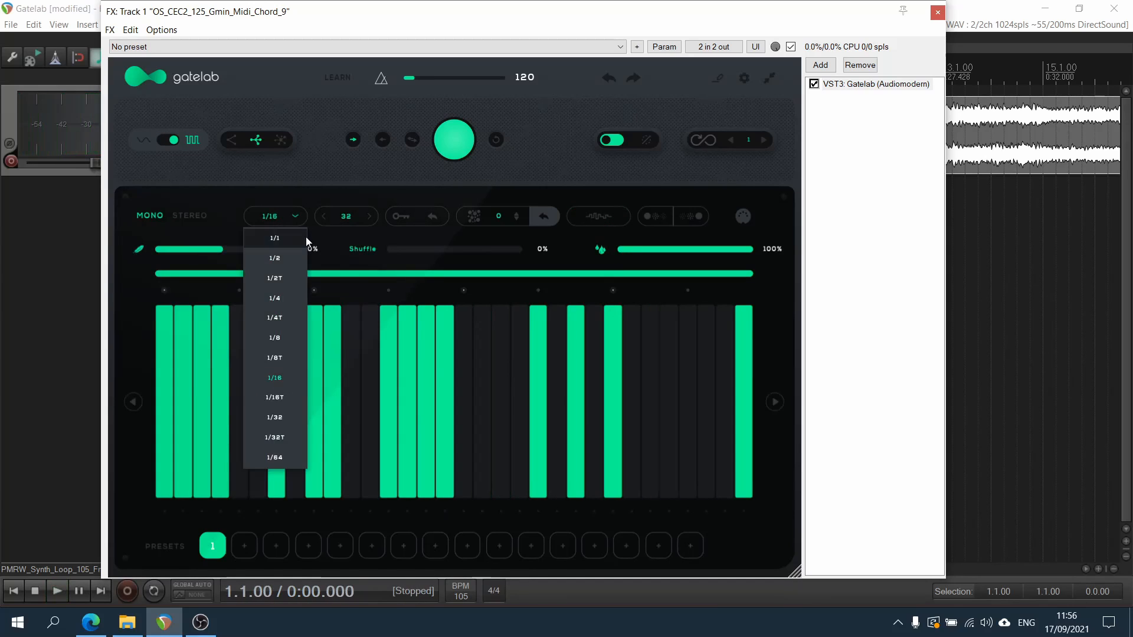
pyautogui.click(295, 418)
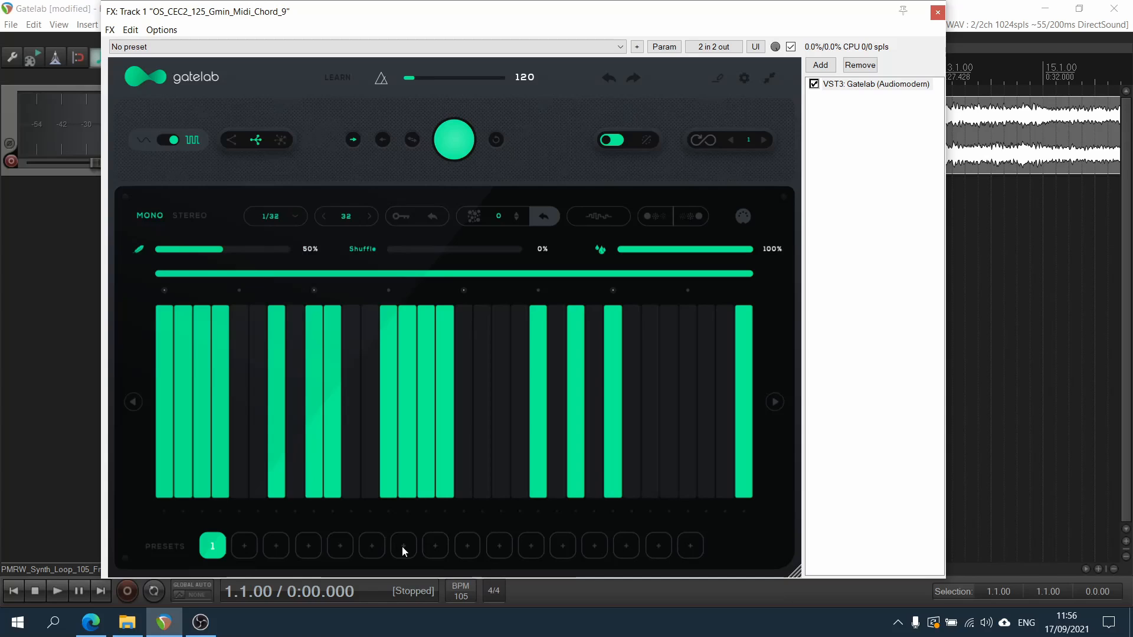
pyautogui.press('space')
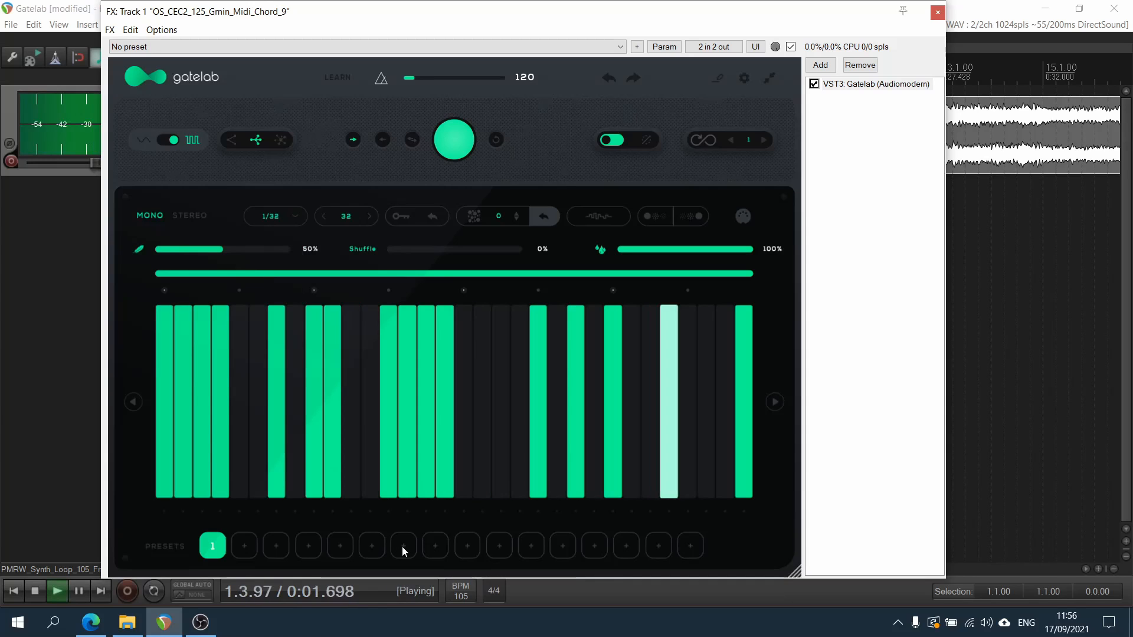
pyautogui.press('space')
# Switch the sequencer to stereo and audition the two-lane pattern
pyautogui.click(190, 214)
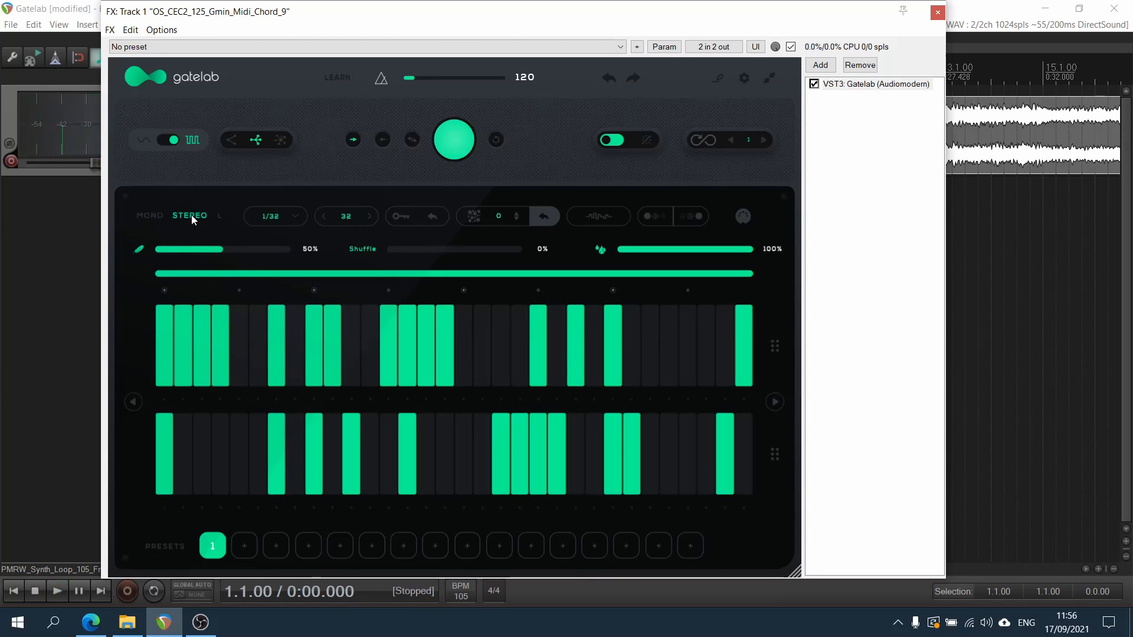
pyautogui.press('space')
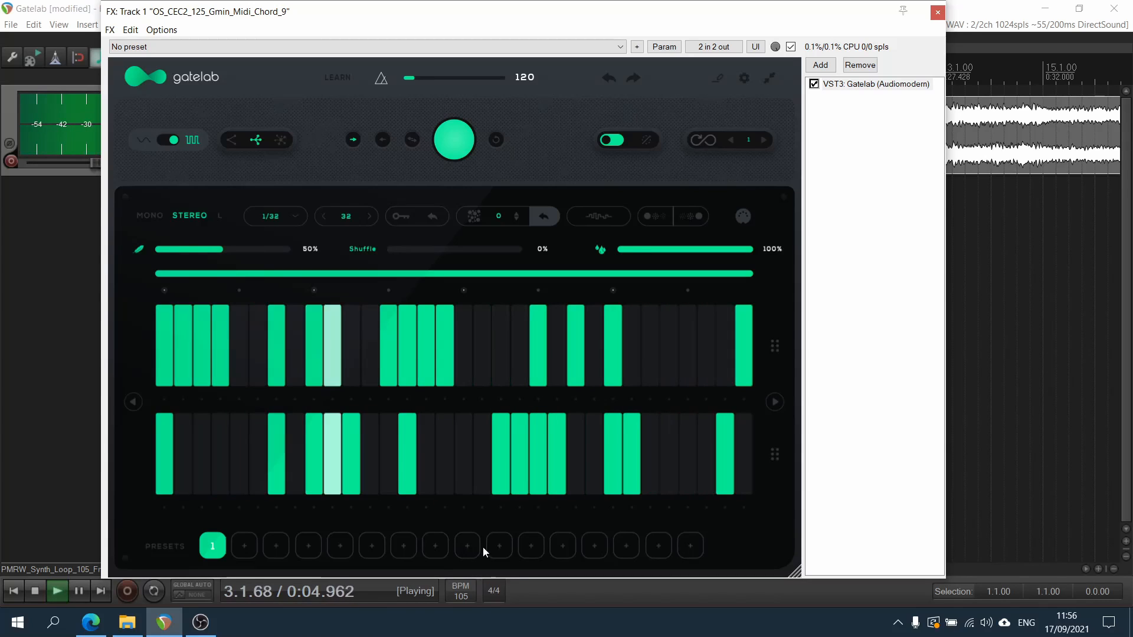
pyautogui.press('space')
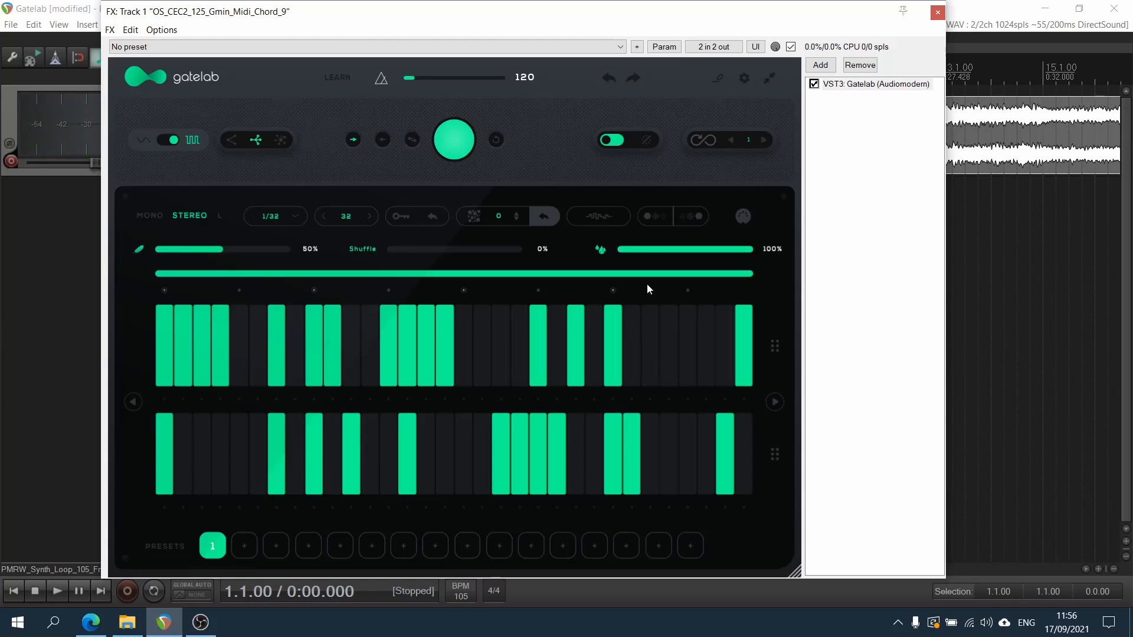
# Turn on the fade-out mode with an infinity count of 1 and audition the stereo pattern
pyautogui.click(649, 217)
pyautogui.click(685, 215)
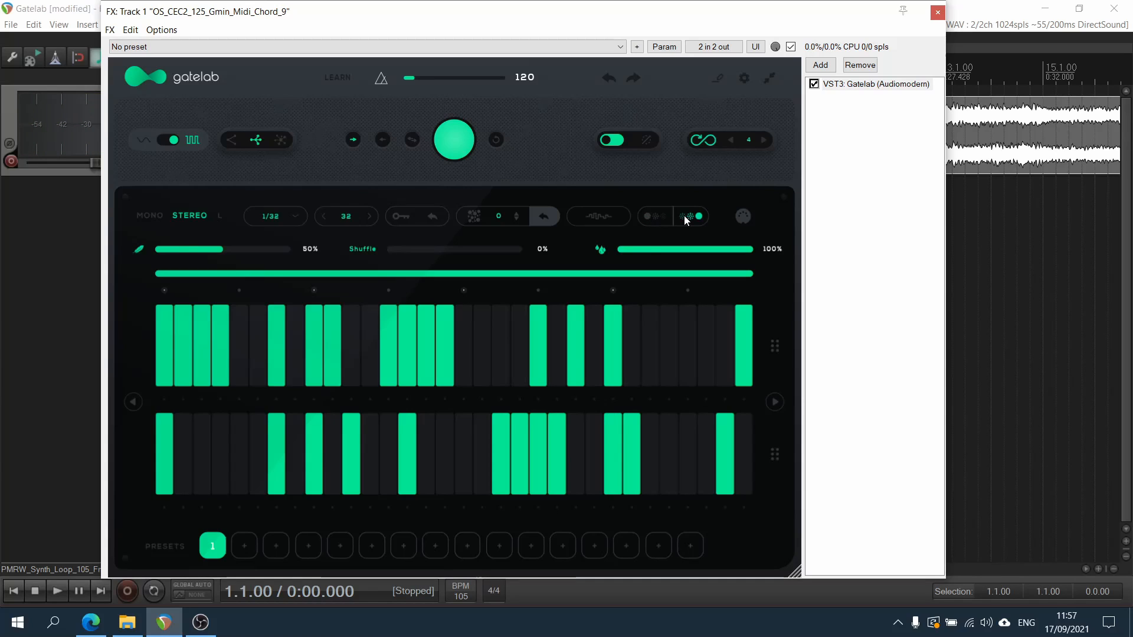
pyautogui.click(685, 215)
pyautogui.click(655, 217)
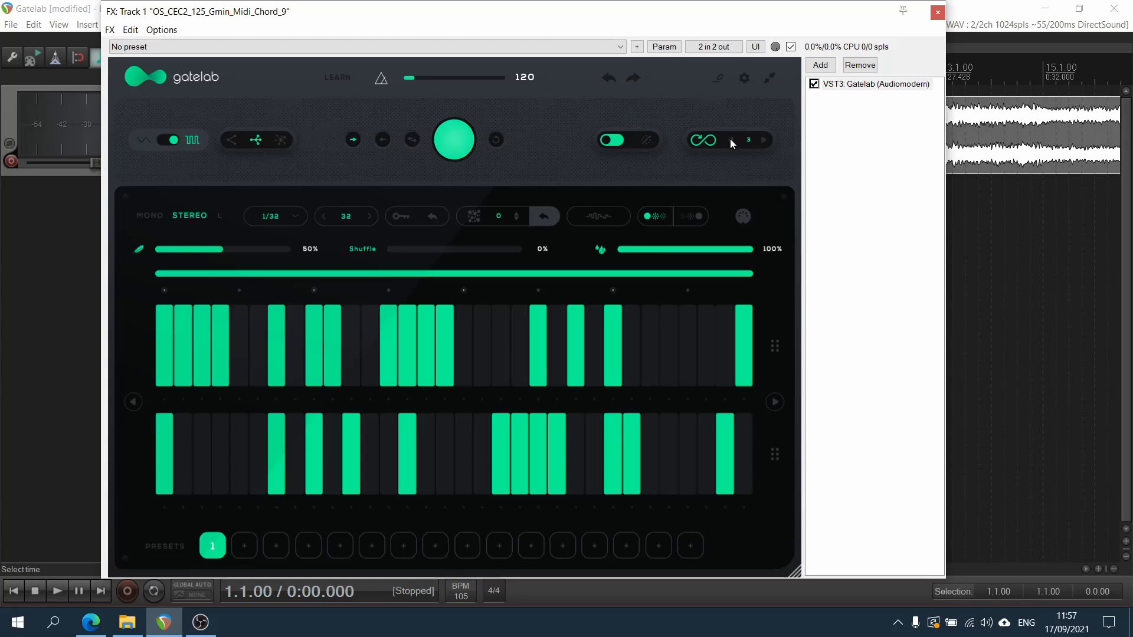
pyautogui.press('space')
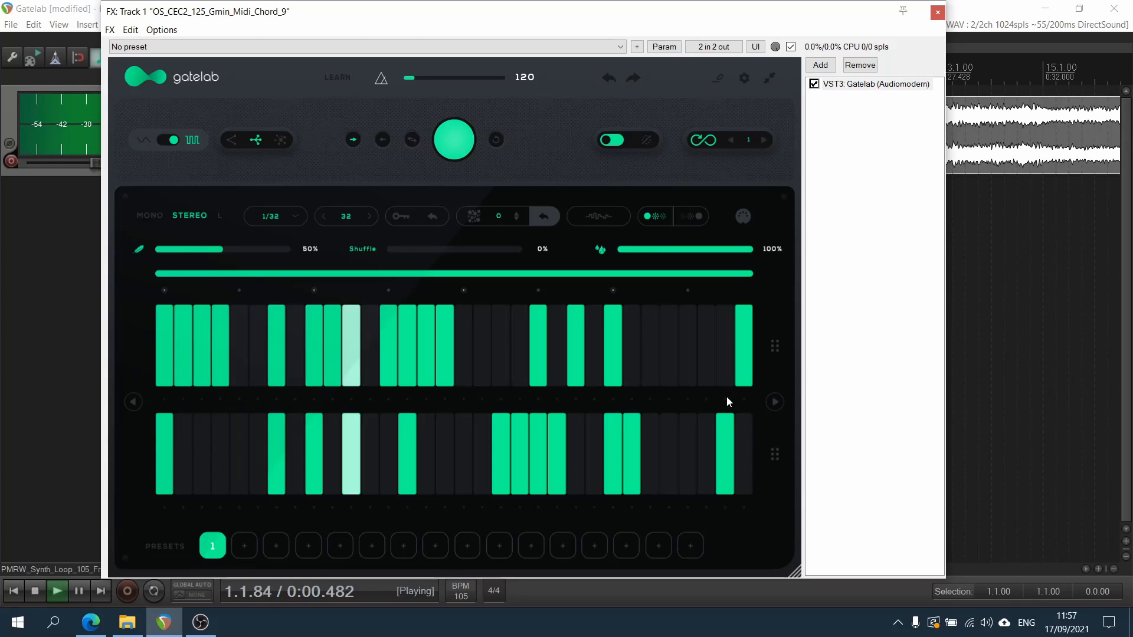
pyautogui.press('space')
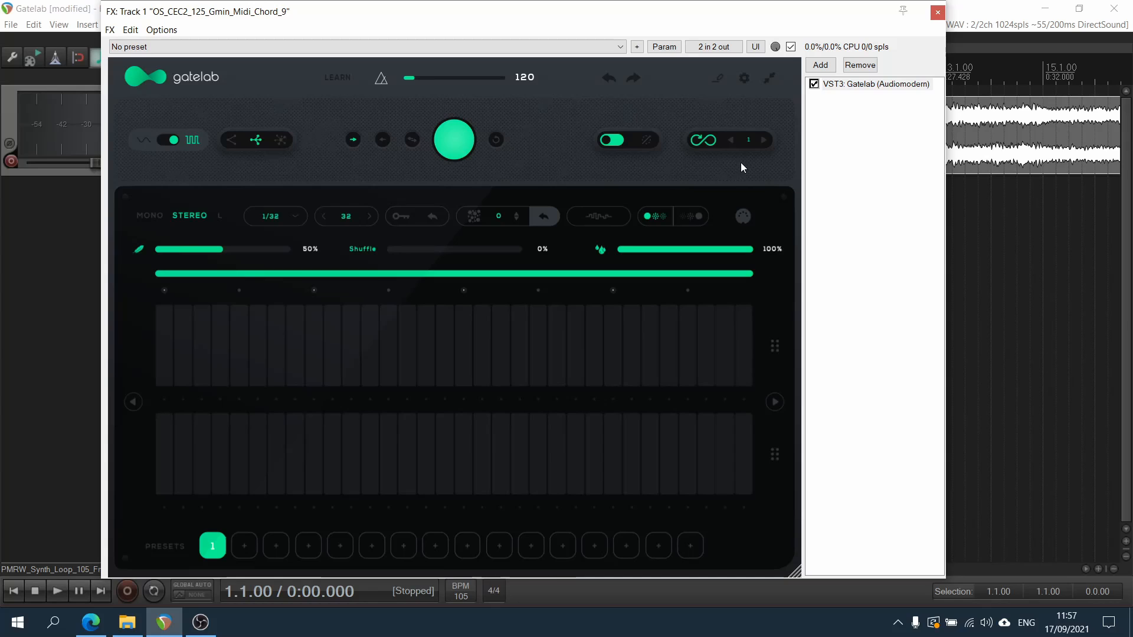
# Raise the infinity count to 2, generate a new random pattern, and audition it with the fade-out mode on
pyautogui.click(764, 140)
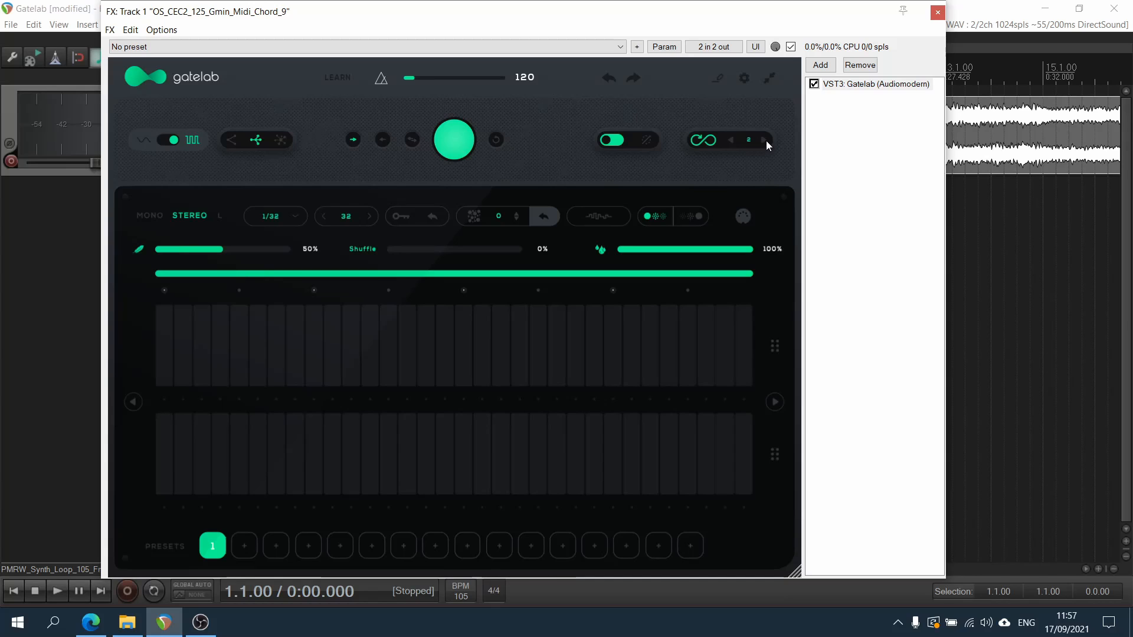
pyautogui.click(459, 136)
pyautogui.press('space')
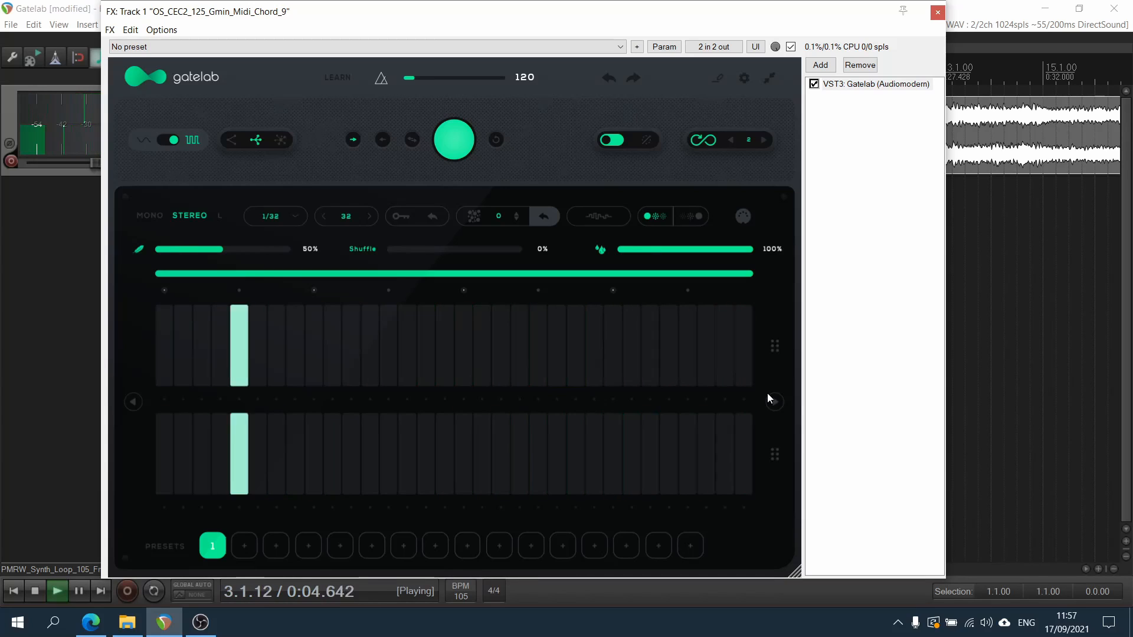
pyautogui.press('space')
# Generate a new random stereo pattern with the fade-in mode on, and turn the fade modes off
pyautogui.click(697, 216)
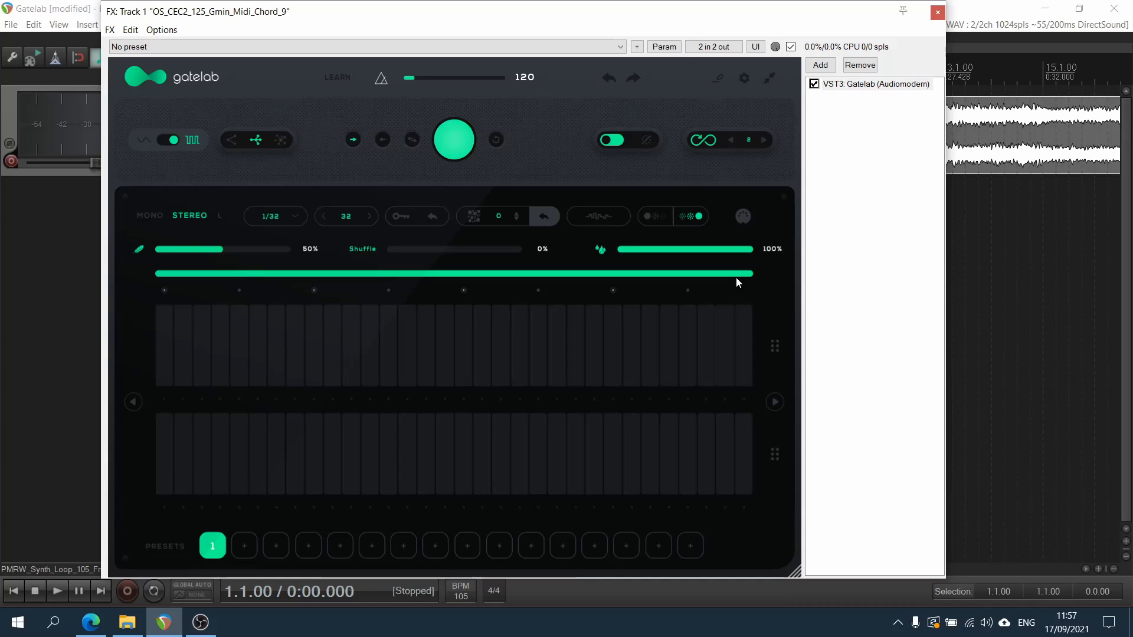
pyautogui.click(465, 131)
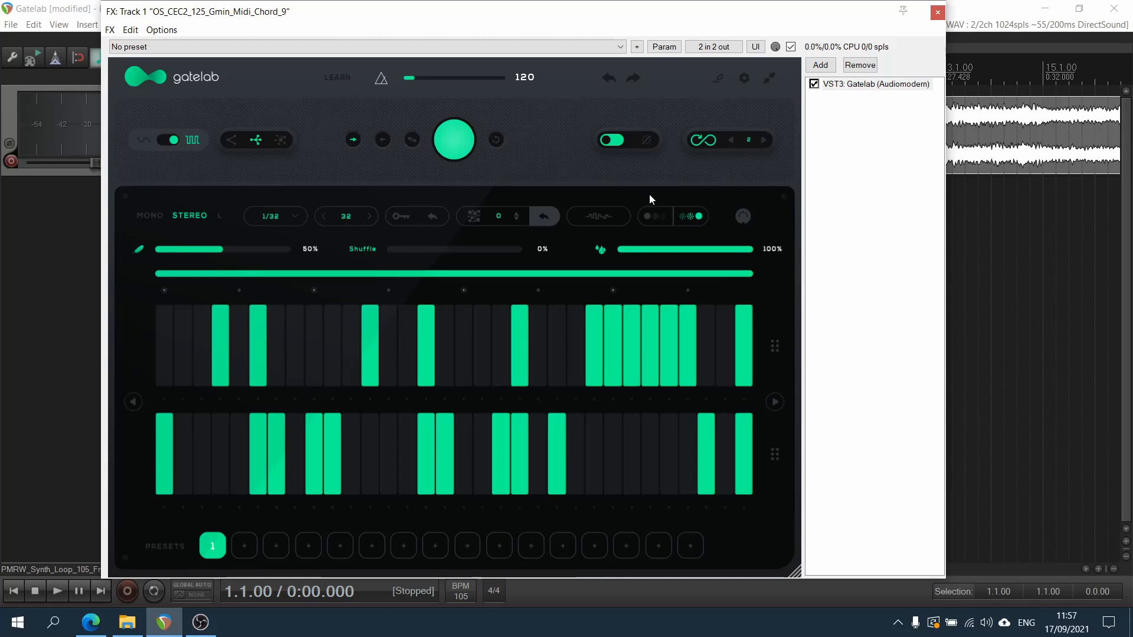
pyautogui.click(660, 219)
# Compare the feather smoothing at 0% and 100% during playback, and leave it at 100%
pyautogui.moveTo(221, 251); pyautogui.dragTo(110, 250)
pyautogui.press('space')
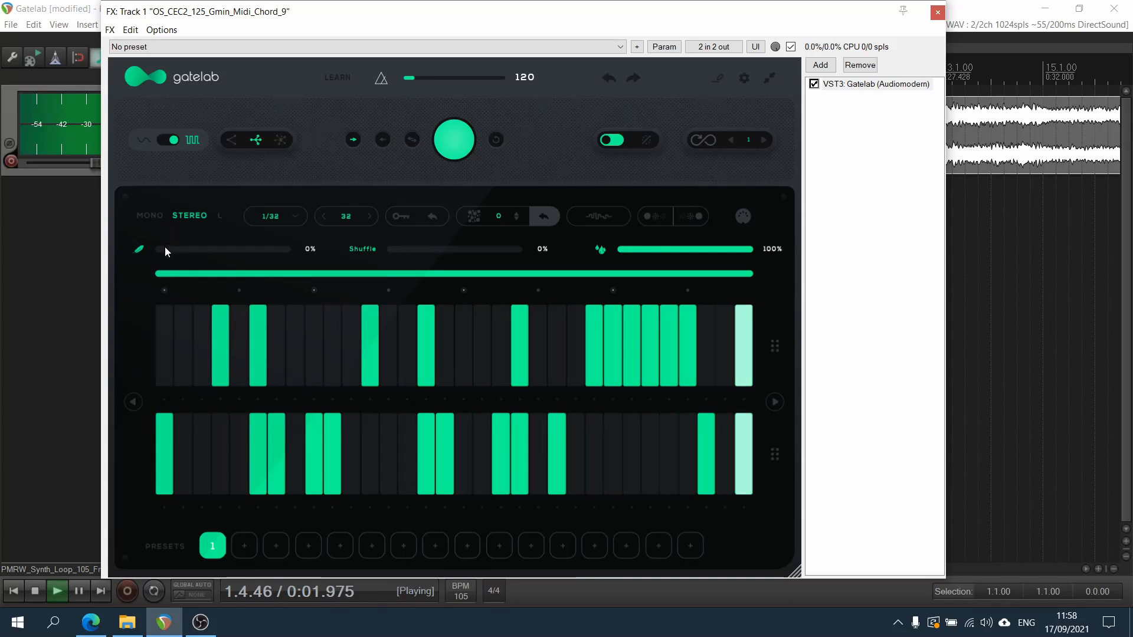
pyautogui.moveTo(165, 248); pyautogui.dragTo(309, 254)
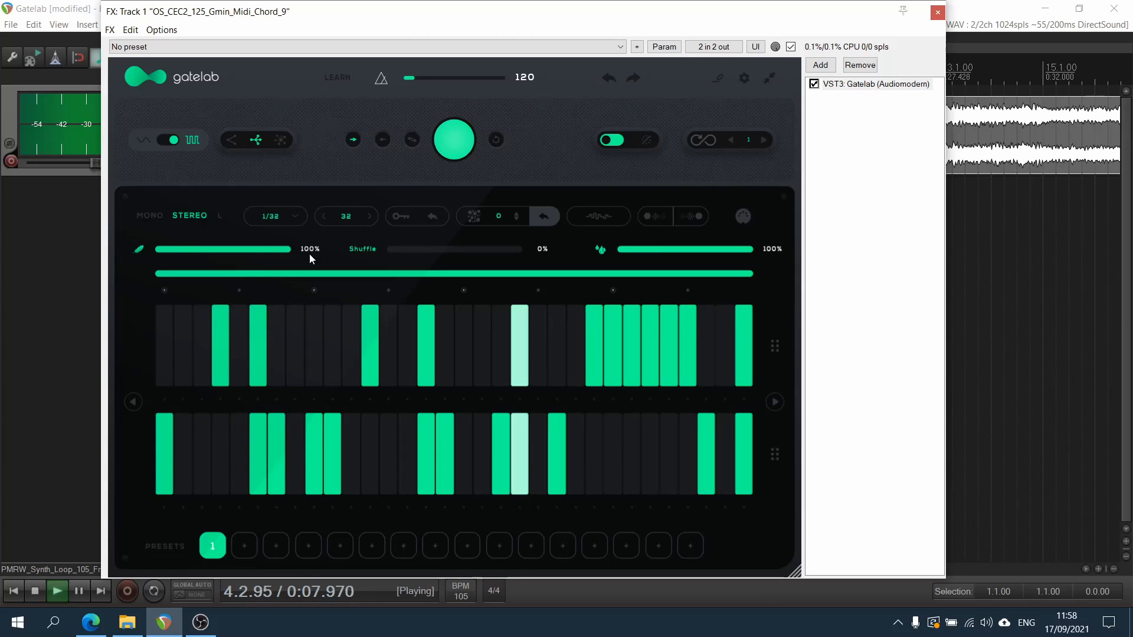
pyautogui.moveTo(310, 253); pyautogui.dragTo(74, 253)
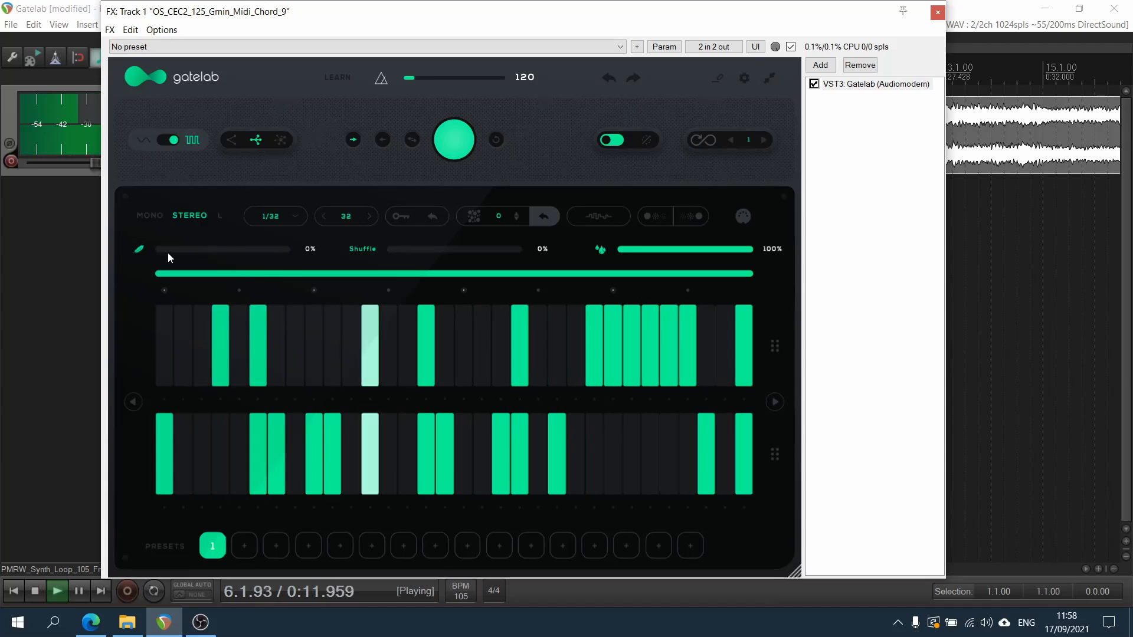
pyautogui.press('space')
pyautogui.moveTo(159, 252); pyautogui.dragTo(403, 259)
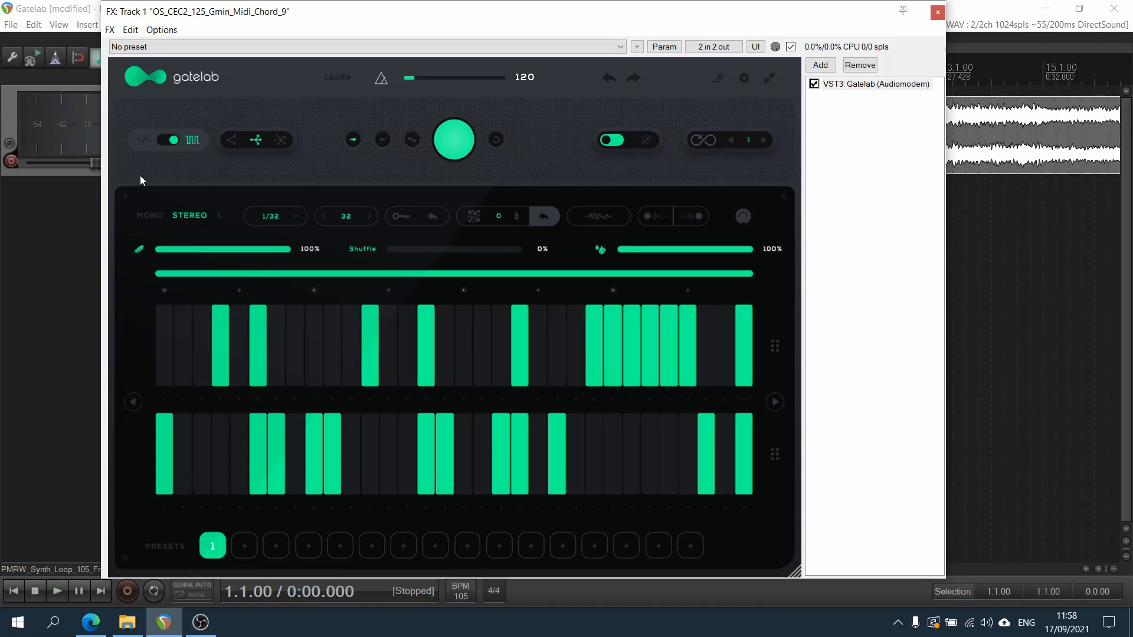
pyautogui.click(150, 143)
pyautogui.click(150, 142)
# Audition the shuffle amount at 50% and 100%, and leave it at 41%
pyautogui.click(415, 250)
pyautogui.moveTo(416, 250); pyautogui.dragTo(454, 250)
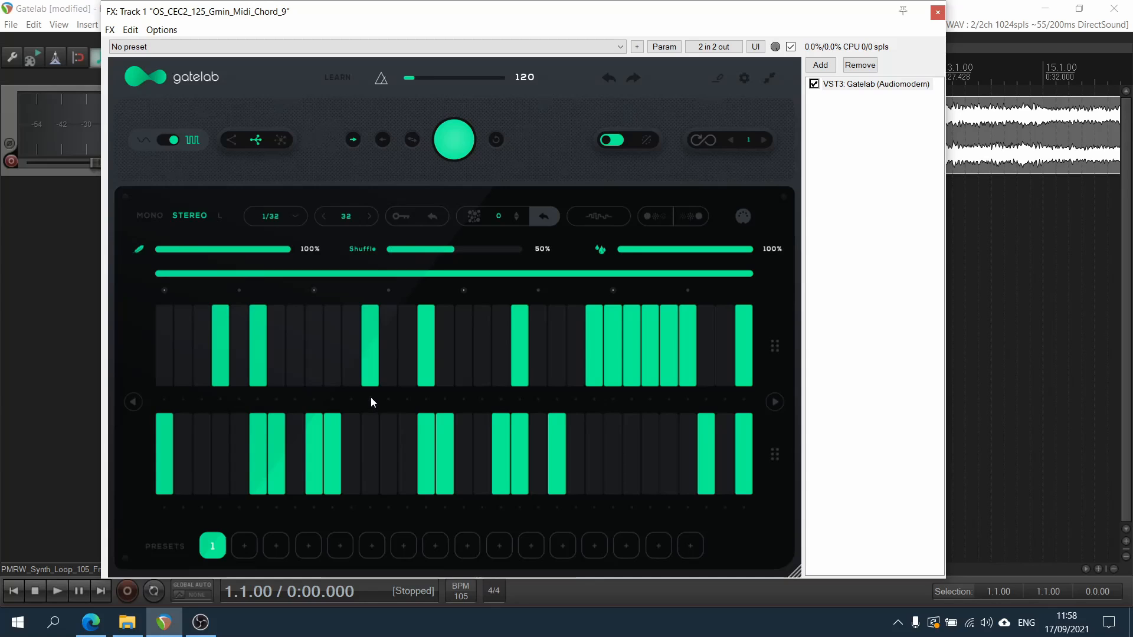
pyautogui.press('space')
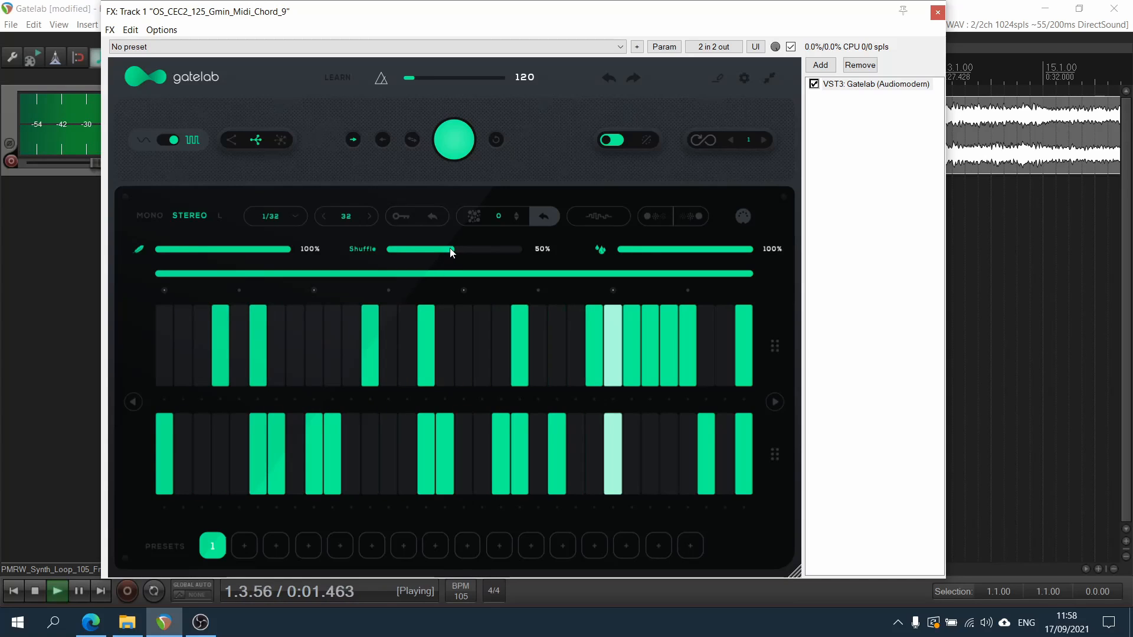
pyautogui.moveTo(451, 248); pyautogui.dragTo(632, 253)
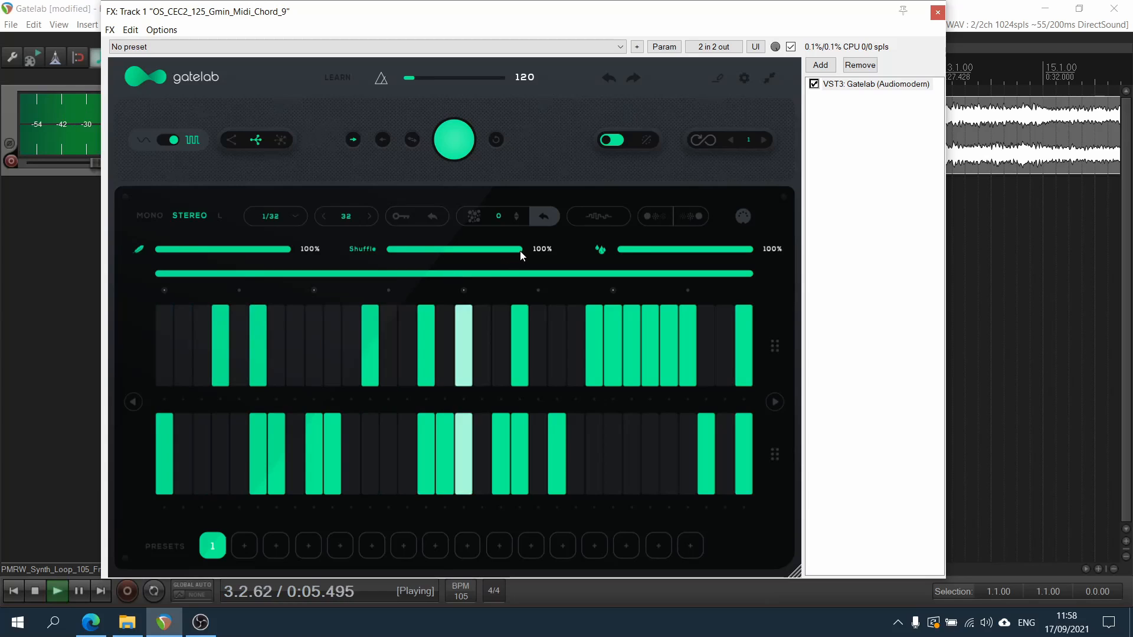
pyautogui.moveTo(519, 250); pyautogui.dragTo(444, 252)
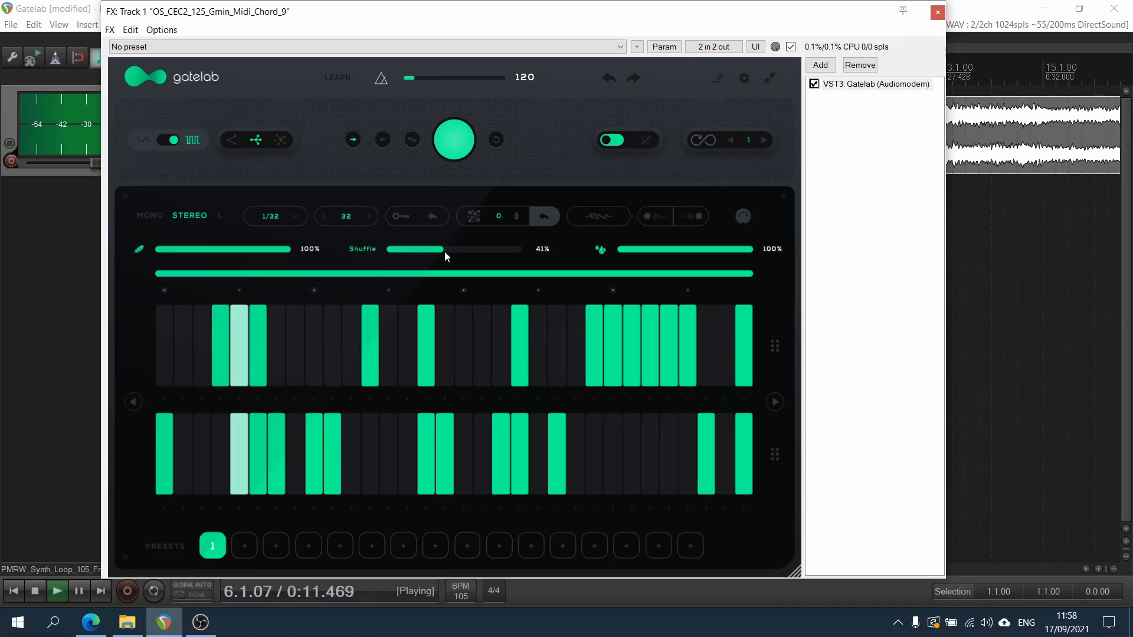
pyautogui.press('space')
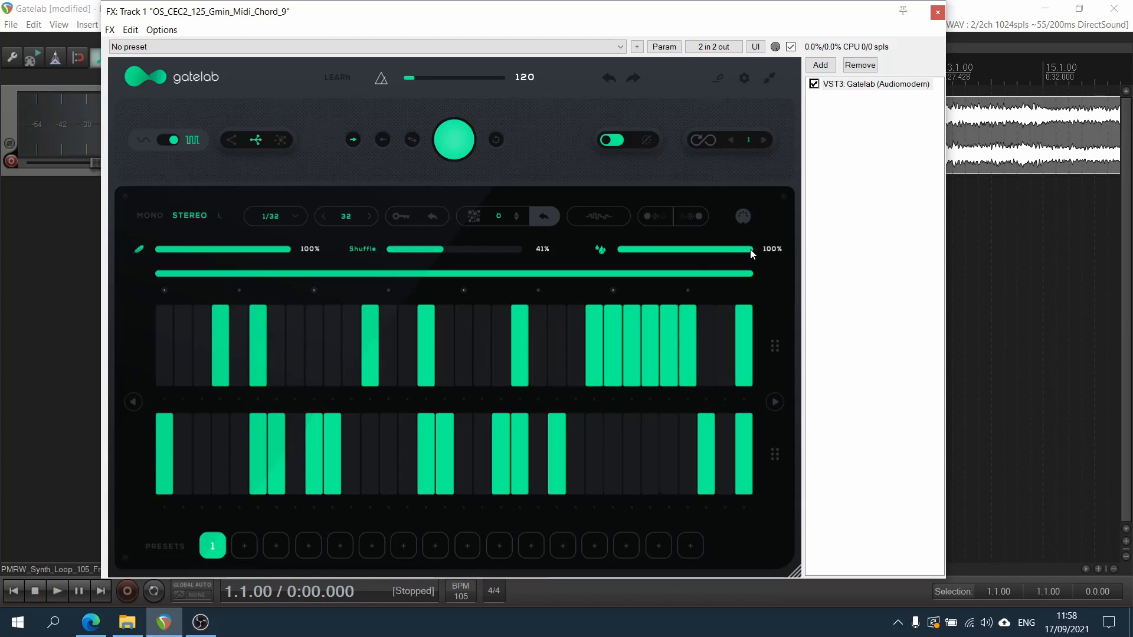
# Lower the dry/wet mix to 0%, play the track, and raise the mix to 68%
pyautogui.moveTo(751, 254); pyautogui.dragTo(975, 253)
pyautogui.moveTo(753, 253); pyautogui.dragTo(437, 258)
pyautogui.press('space')
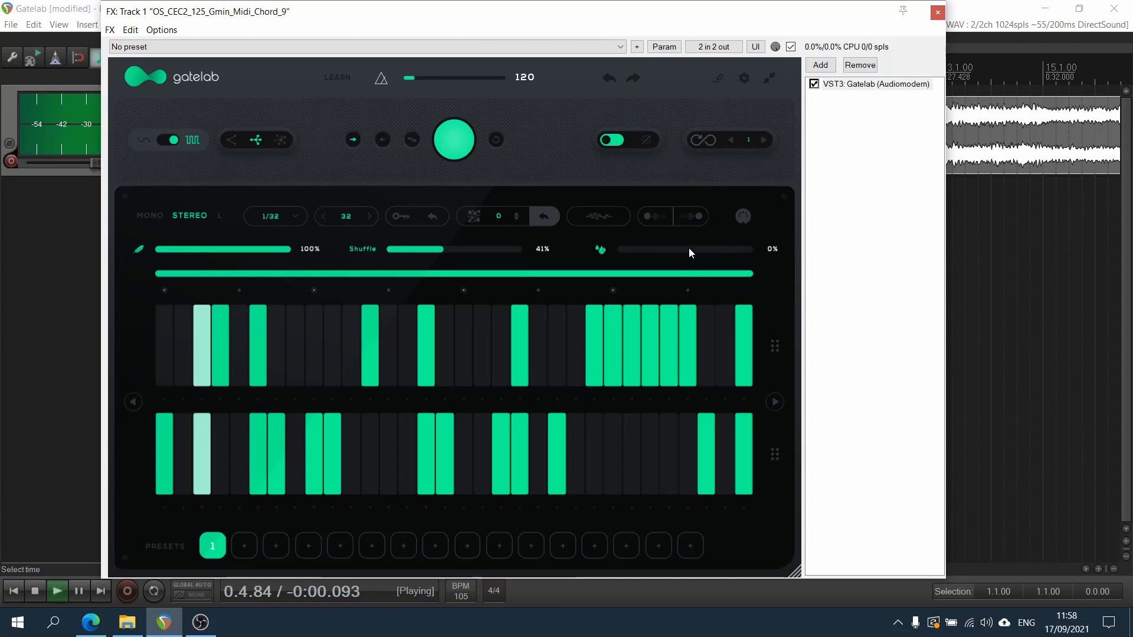
pyautogui.moveTo(618, 251); pyautogui.dragTo(710, 253)
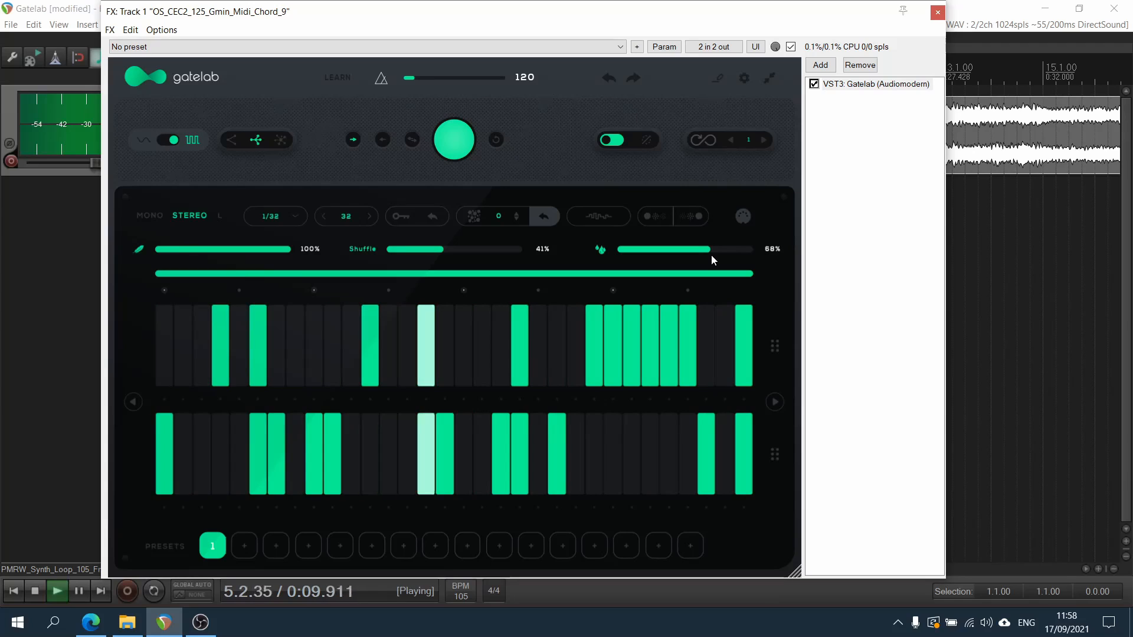
pyautogui.press('space')
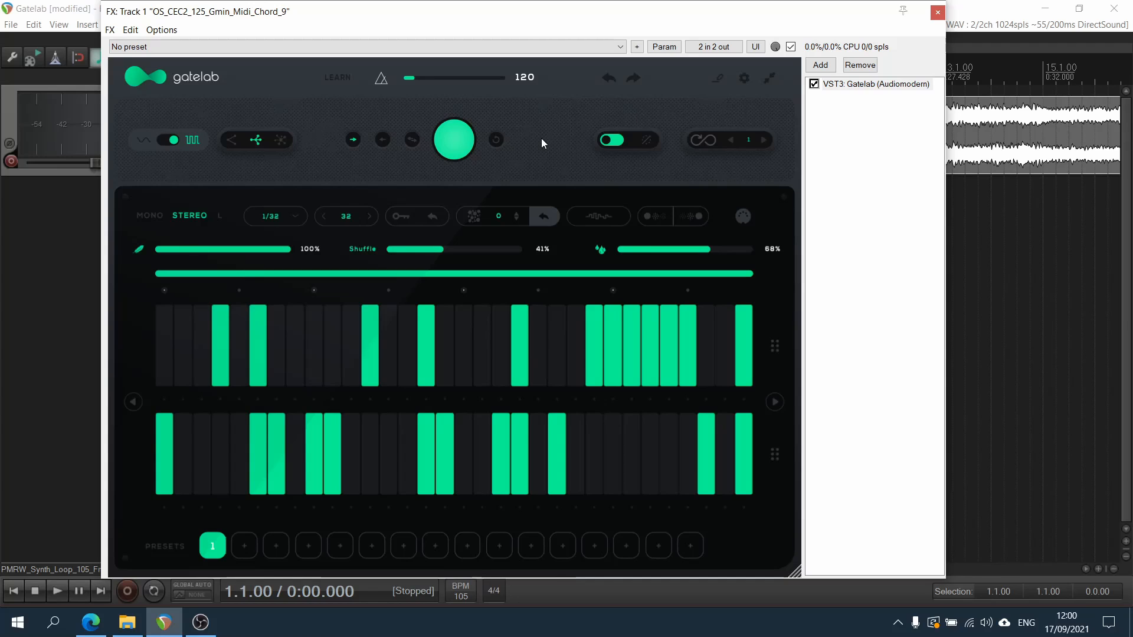
# Play the track, generate a new random pattern, and set the sequencer's playback direction to back-and-forth
pyautogui.moveTo(522, 23); pyautogui.dragTo(624, 36)
pyautogui.press('space')
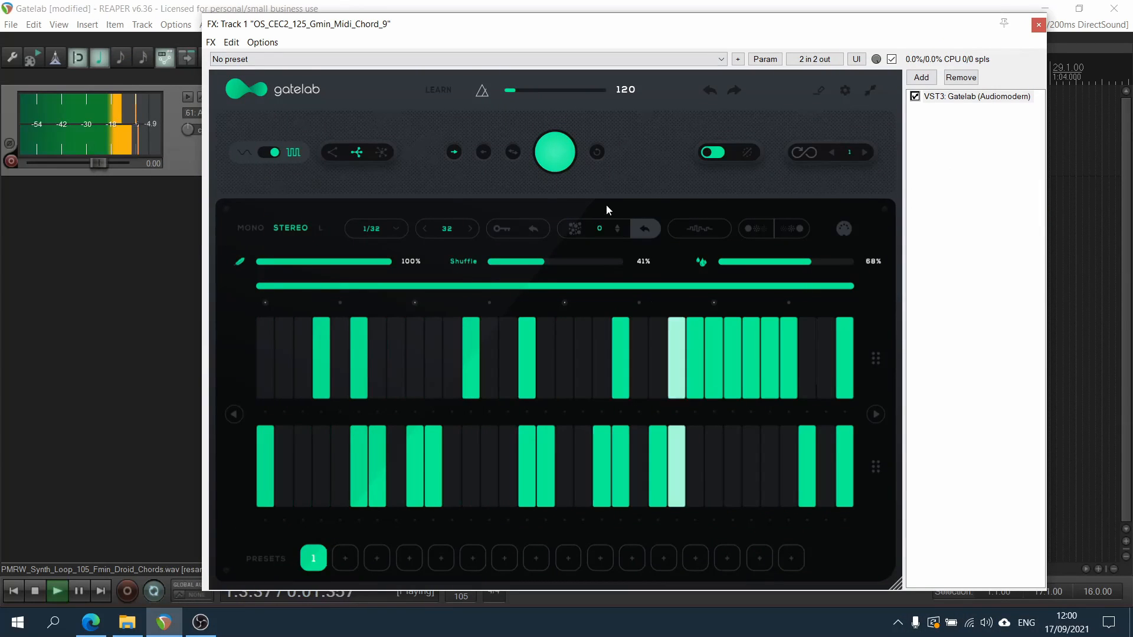
pyautogui.click(553, 150)
pyautogui.click(506, 152)
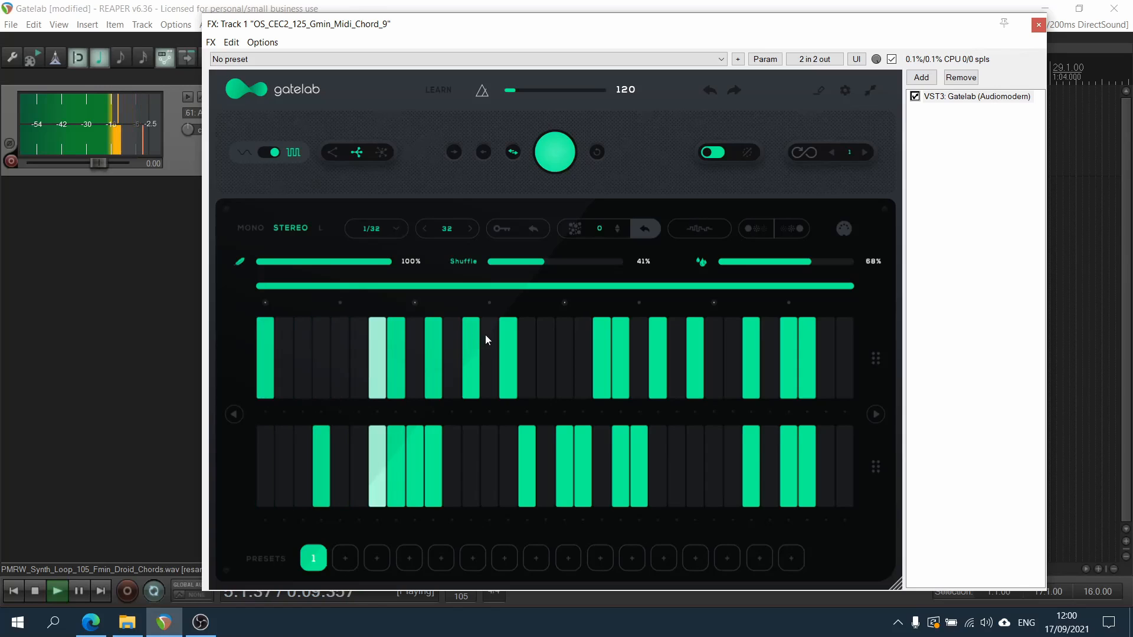
# Set the feather smoothing to 61% and the dry/wet mix to 59%
pyautogui.moveTo(377, 263)
pyautogui.mouseDown()
pyautogui.moveTo(324, 261)
pyautogui.moveTo(339, 261)
pyautogui.mouseUp()
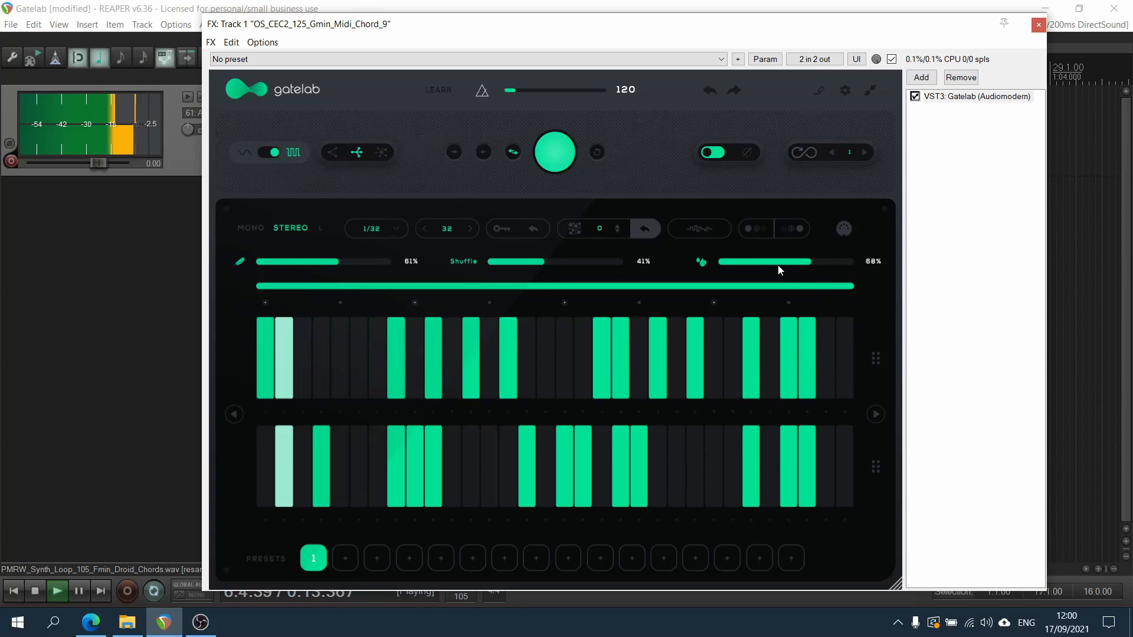
pyautogui.moveTo(778, 264); pyautogui.dragTo(800, 268)
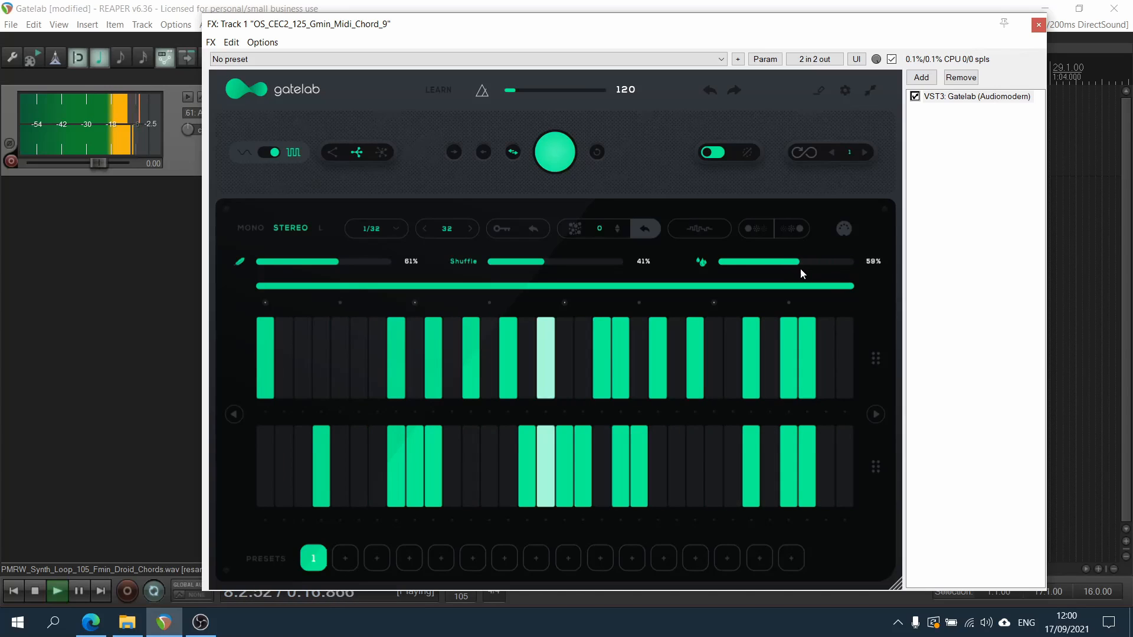
# Switch to wave mode and lower upper-lane steps 8, 19, 20 and 24 and lower-lane steps 9, 17, 18 and 21 to varied levels
pyautogui.click(260, 154)
pyautogui.moveTo(403, 343); pyautogui.dragTo(402, 353)
pyautogui.moveTo(418, 441); pyautogui.dragTo(418, 451)
pyautogui.moveTo(568, 453); pyautogui.dragTo(636, 447)
pyautogui.click(598, 357)
pyautogui.click(619, 350)
pyautogui.click(694, 327)
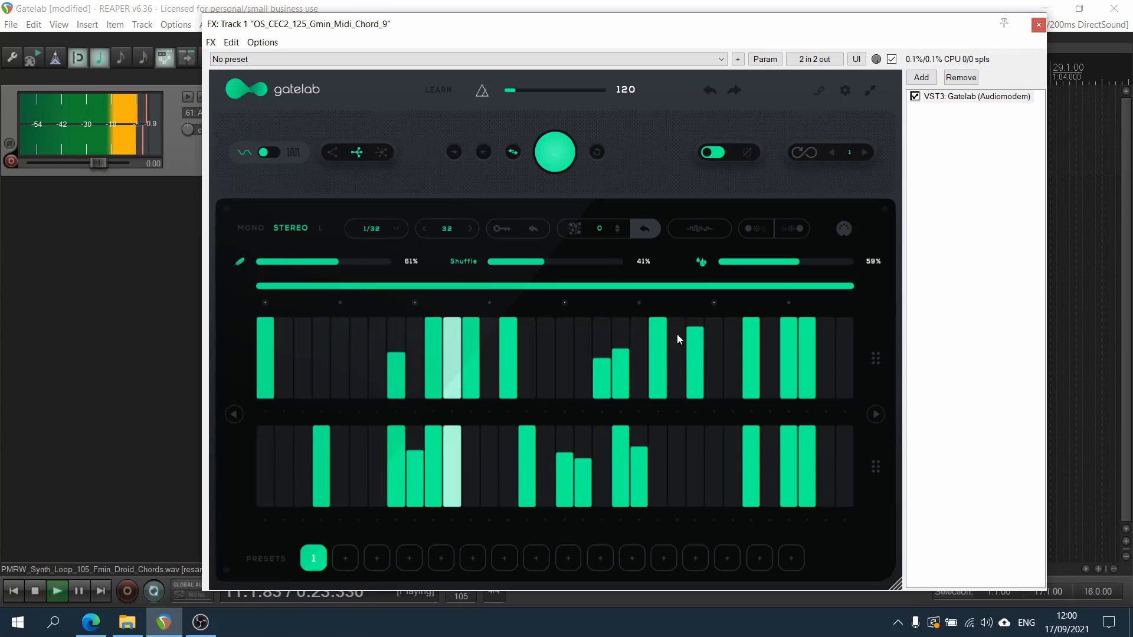
# Lower the levels of upper-lane steps 22, 27, 29 and 30 and lower-lane steps 27, 29 and 30
pyautogui.click(658, 336)
pyautogui.click(751, 356)
pyautogui.moveTo(790, 359); pyautogui.dragTo(806, 354)
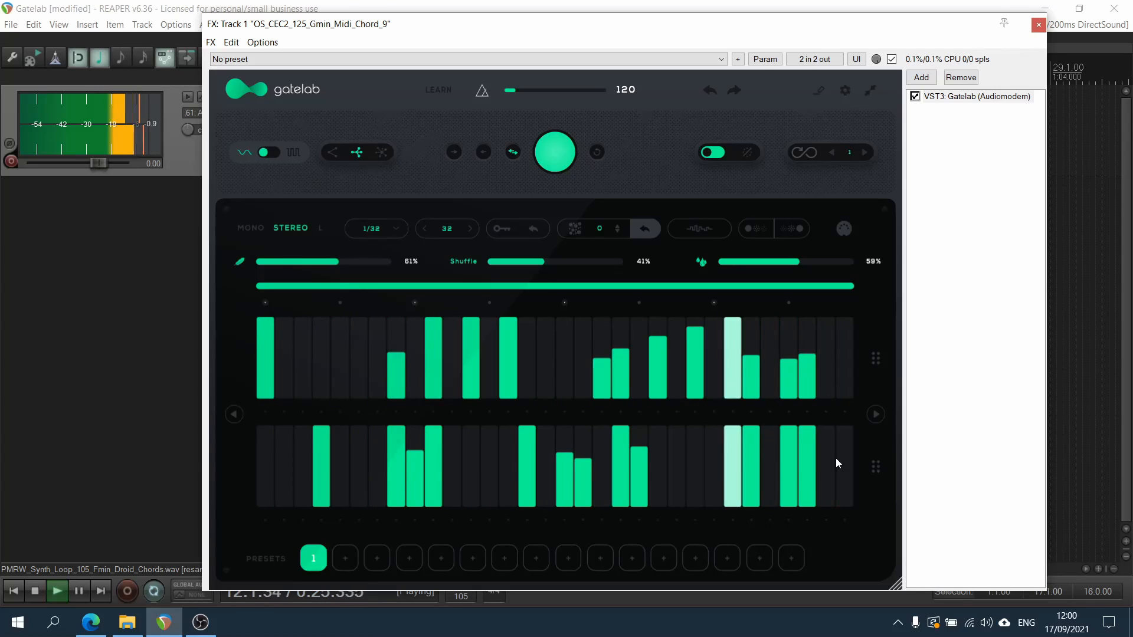
pyautogui.moveTo(805, 473); pyautogui.dragTo(790, 466)
pyautogui.click(749, 479)
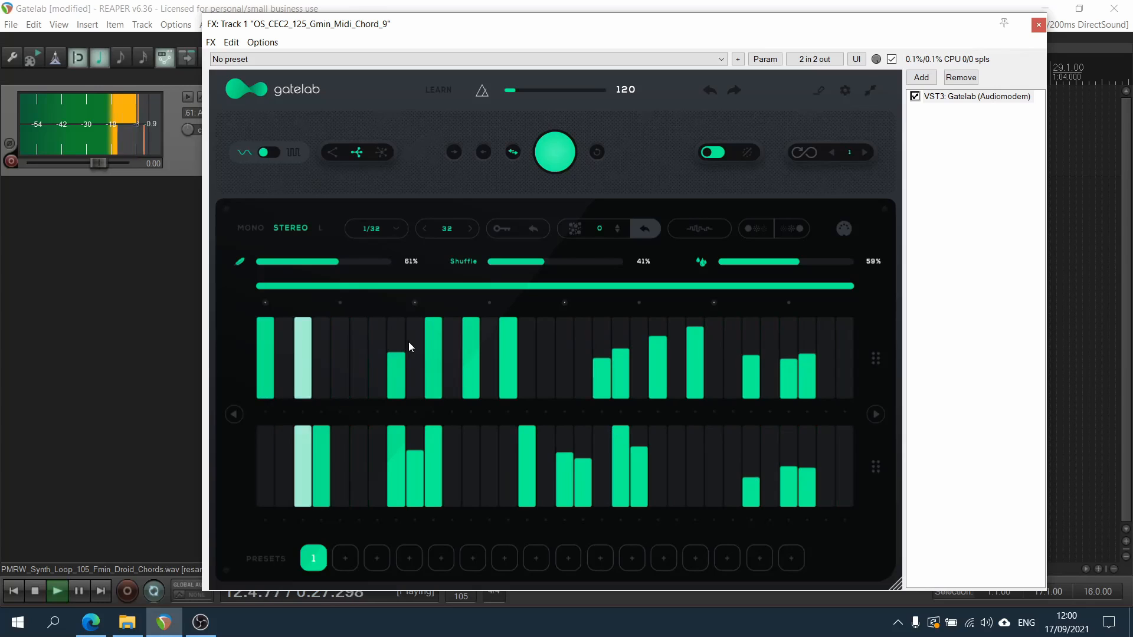
# Draw rising levels from upper-lane step 9 and falling levels over lower-lane steps 21 to 26, reducing upper step 1 and lower step 4
pyautogui.moveTo(413, 353)
pyautogui.mouseDown()
pyautogui.moveTo(447, 355)
pyautogui.moveTo(489, 332)
pyautogui.mouseUp()
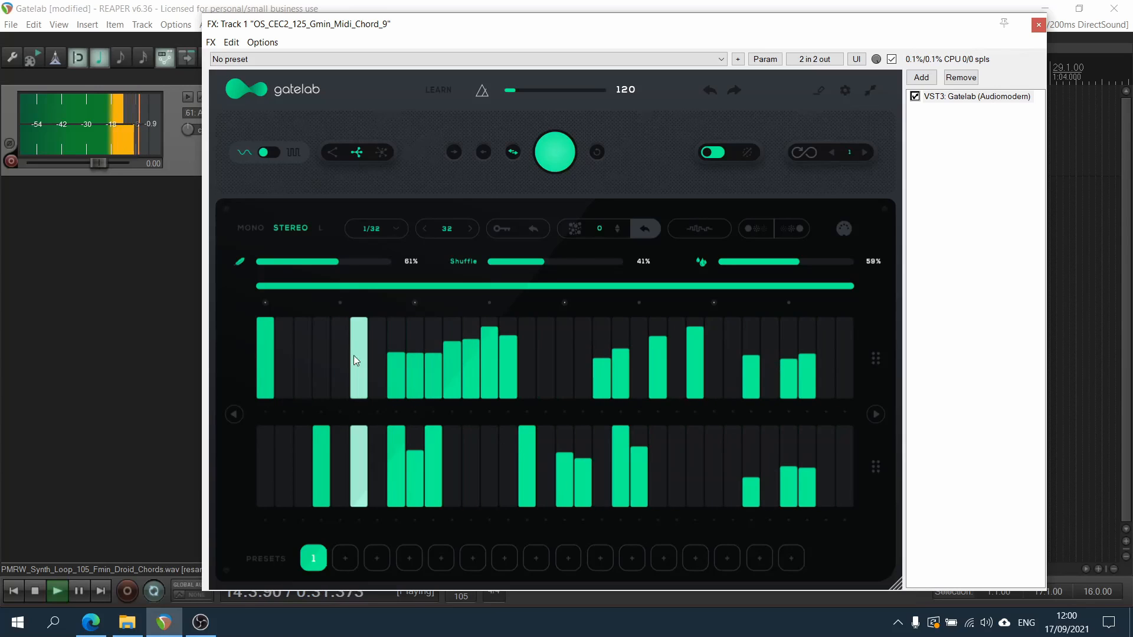
pyautogui.click(262, 344)
pyautogui.click(325, 440)
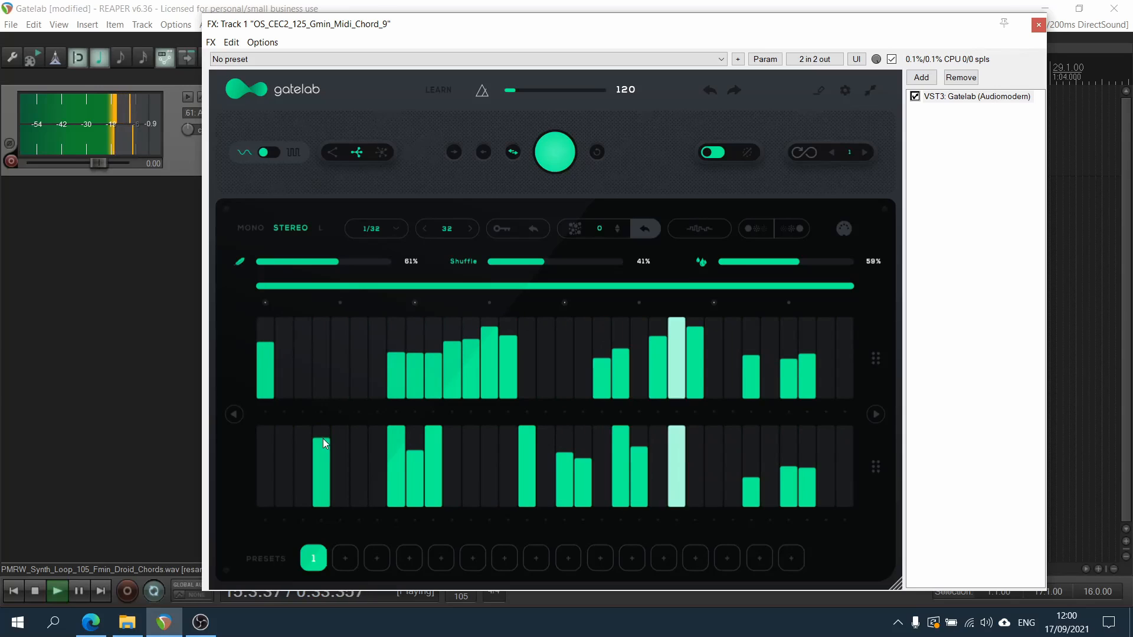
pyautogui.moveTo(647, 472)
pyautogui.mouseDown()
pyautogui.moveTo(697, 500)
pyautogui.moveTo(734, 504)
pyautogui.mouseUp()
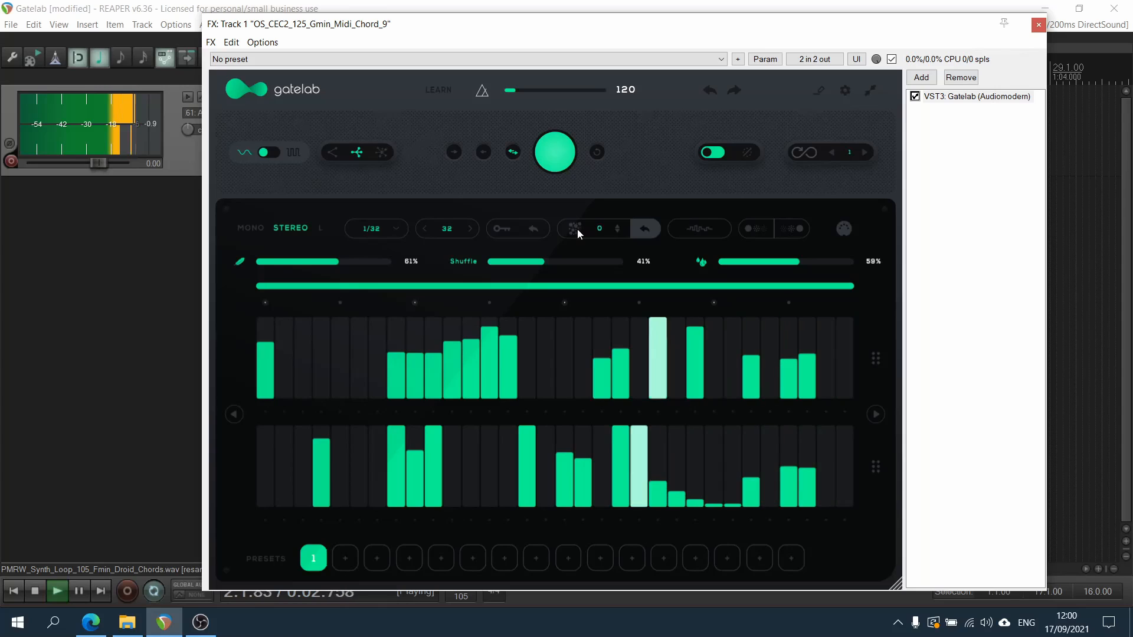
# Set the divisions of upper-lane steps 11, 14 and 24 to 2, H and 3, and lower-lane steps 20 and 21 to 2 and 3
pyautogui.click(507, 411)
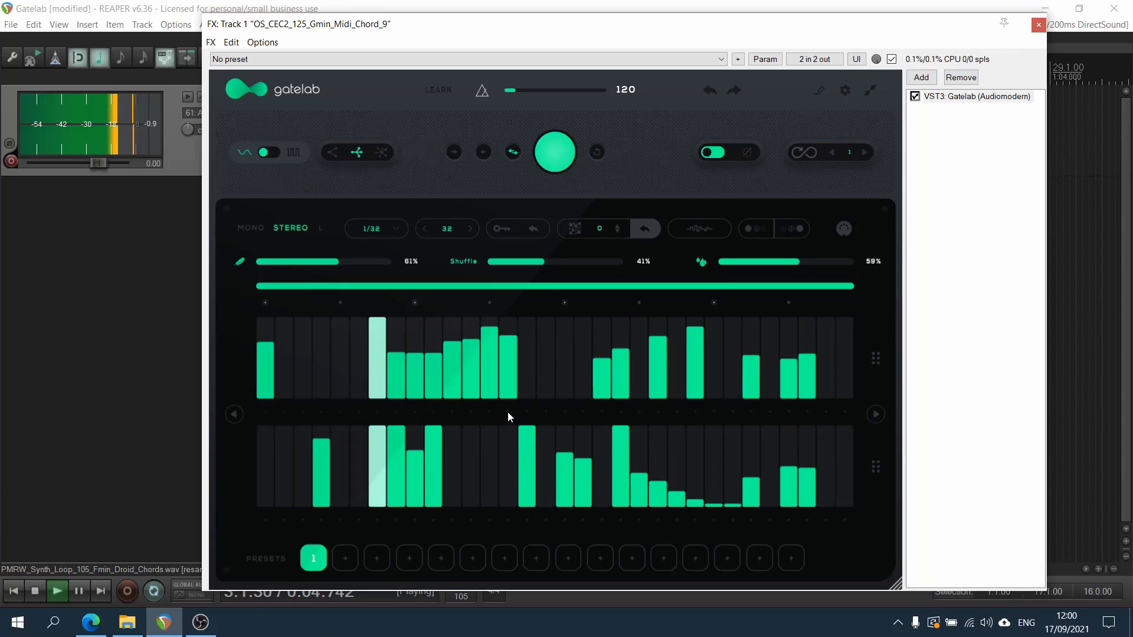
pyautogui.click(619, 519)
pyautogui.click(639, 520)
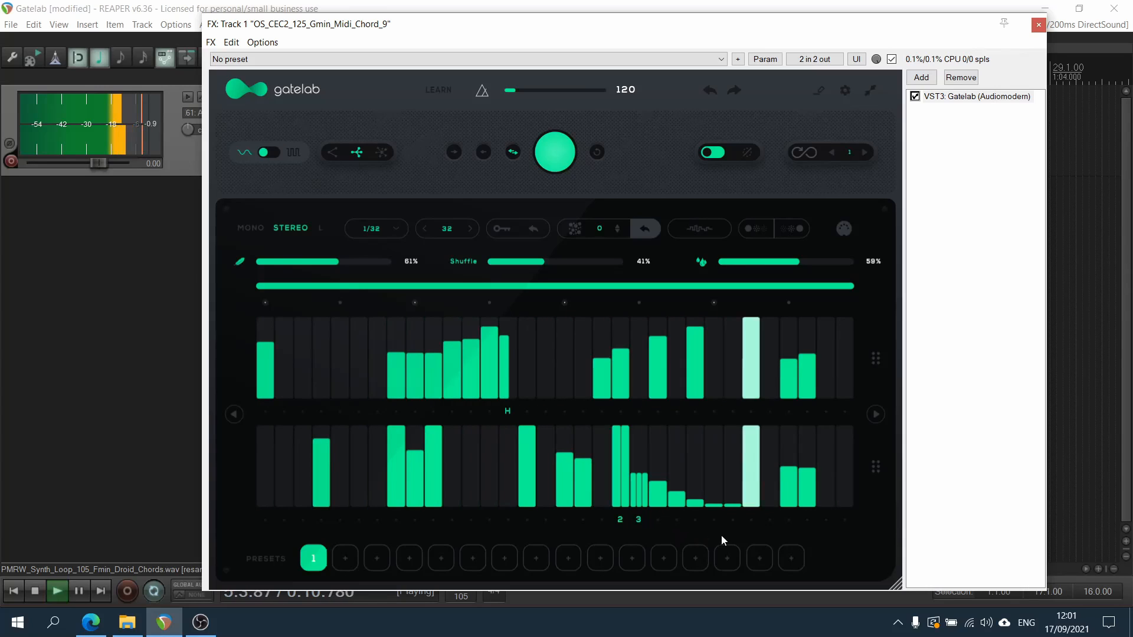
pyautogui.click(695, 411)
pyautogui.click(695, 414)
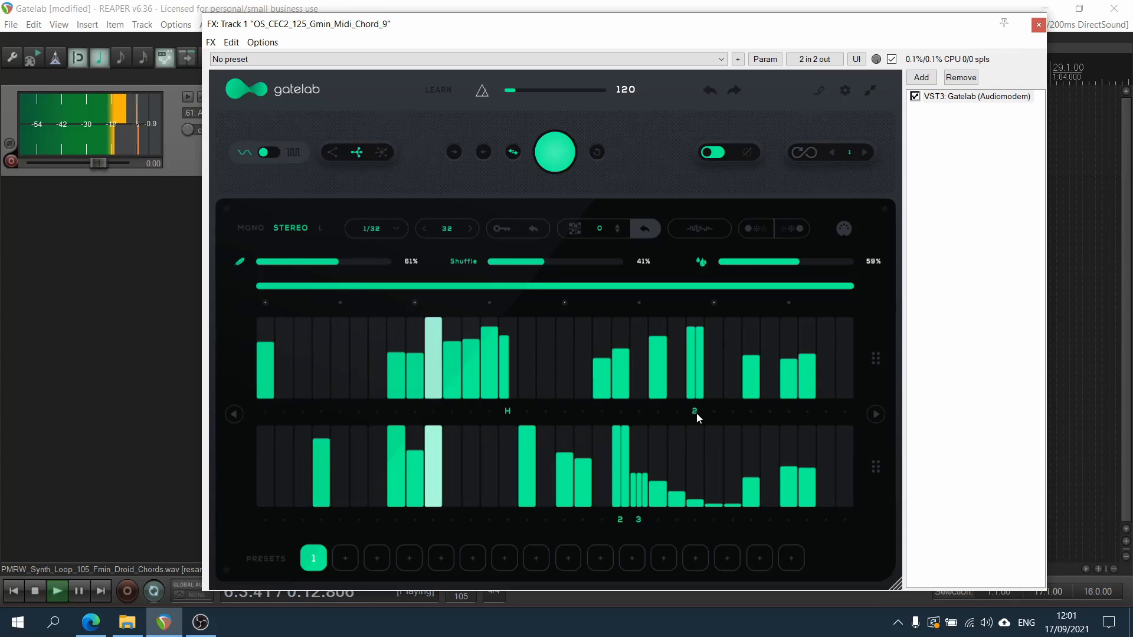
pyautogui.click(450, 412)
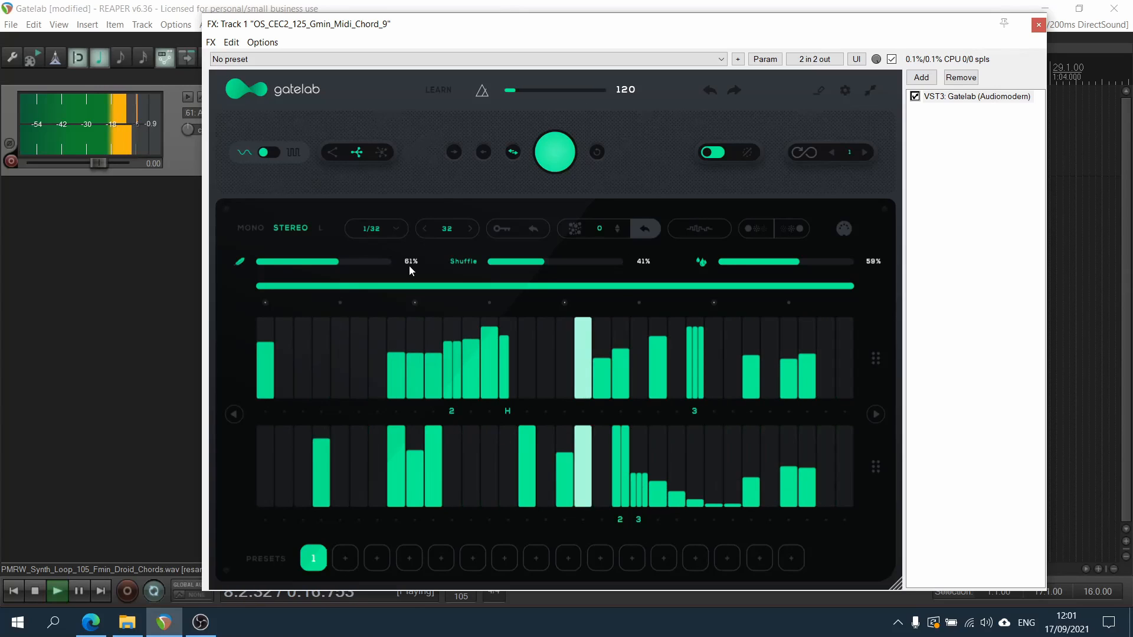
# Set the feather smoothing to 89% and audition the fade-out mode with an infinity count of 4
pyautogui.moveTo(336, 261); pyautogui.dragTo(377, 263)
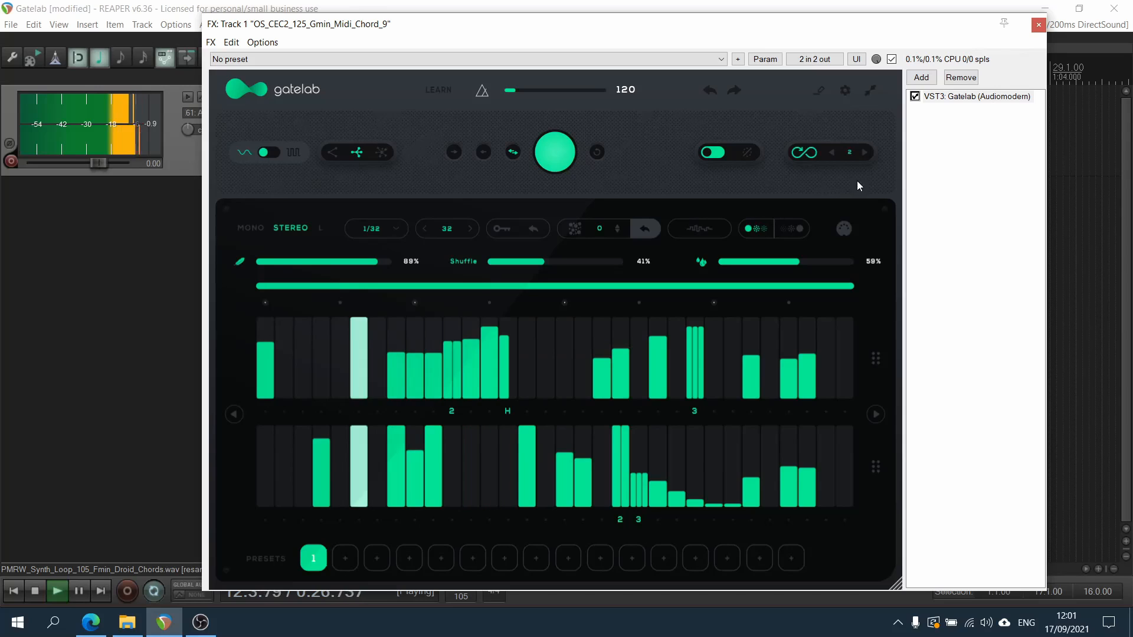
pyautogui.click(866, 153)
pyautogui.click(865, 153)
pyautogui.click(865, 153)
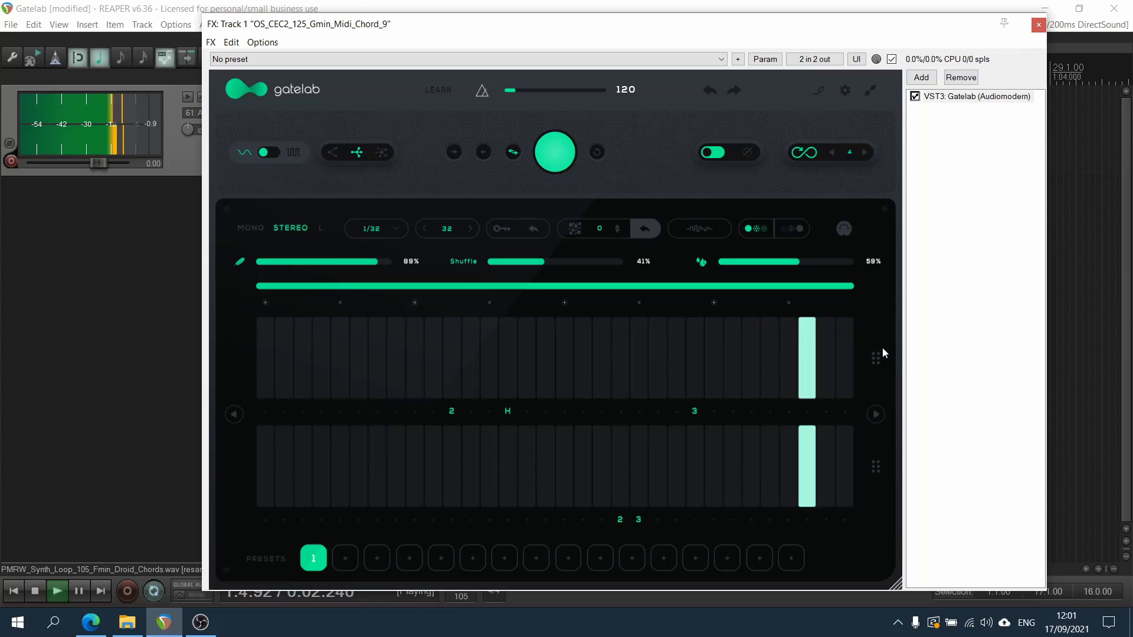
pyautogui.press('space')
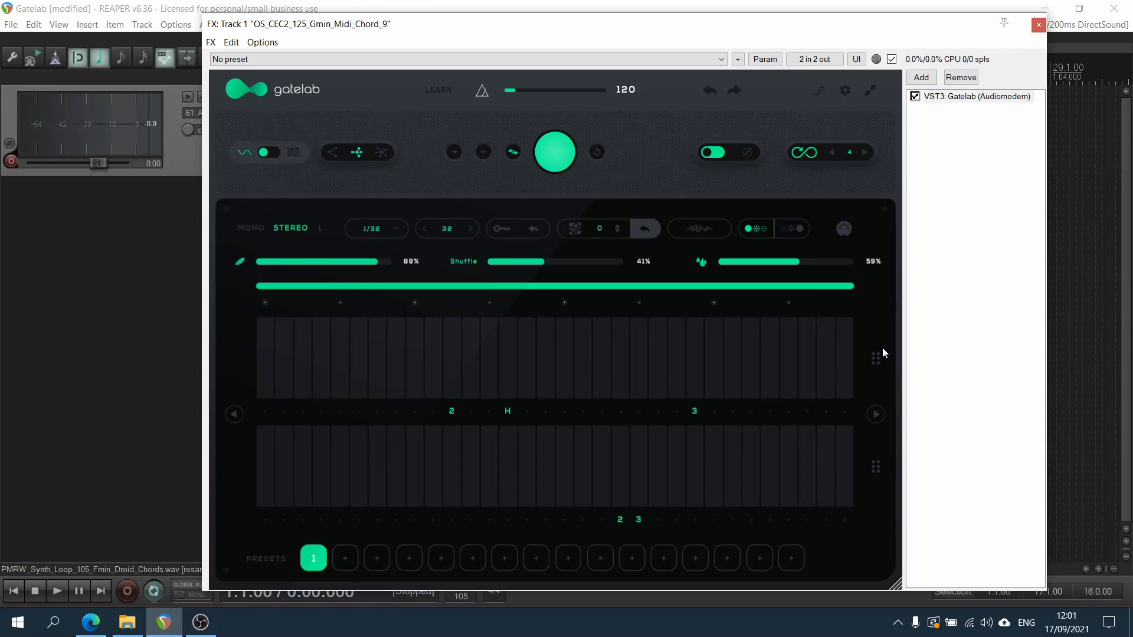